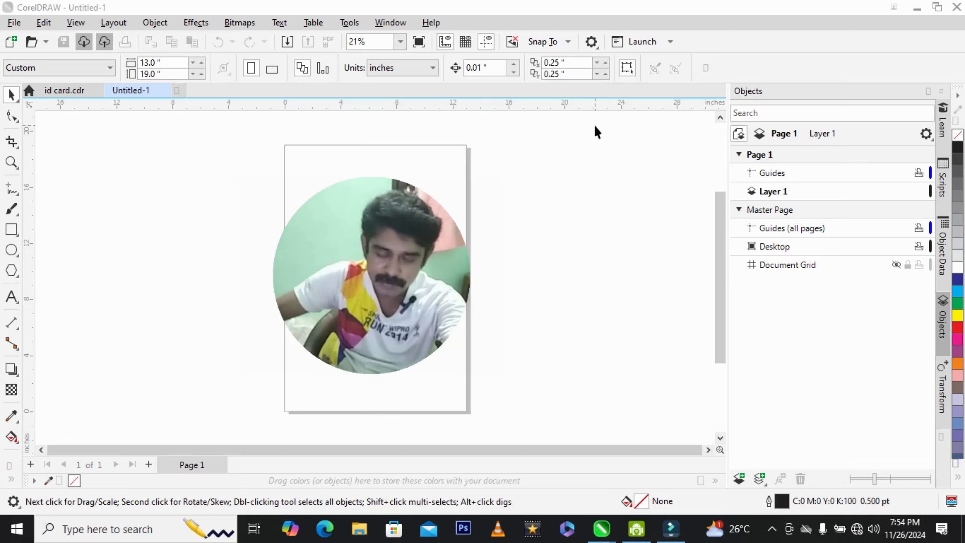
# - Switch to the id card.cdr document and bring the whole ID card into view
pyautogui.moveTo(372, 270); pyautogui.dragTo(818, 366)
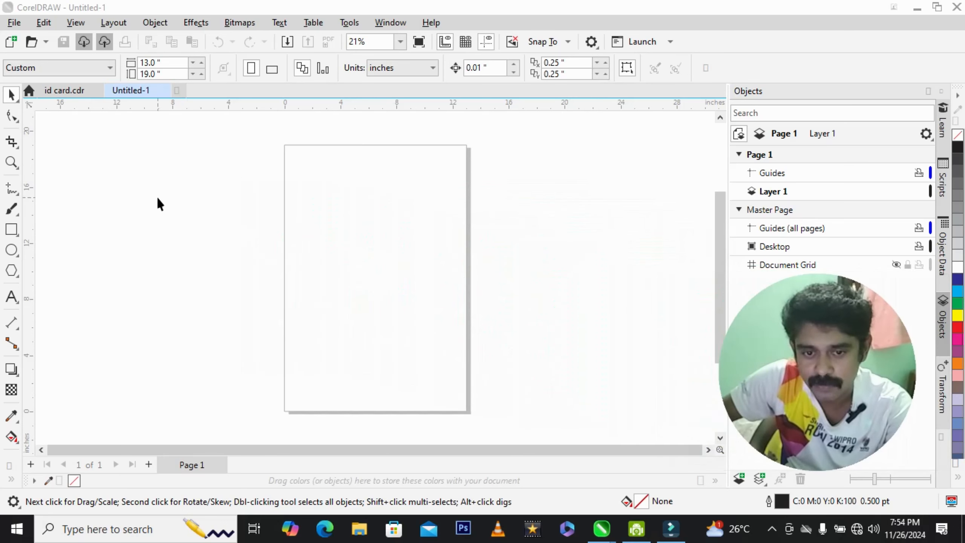
pyautogui.click(76, 92)
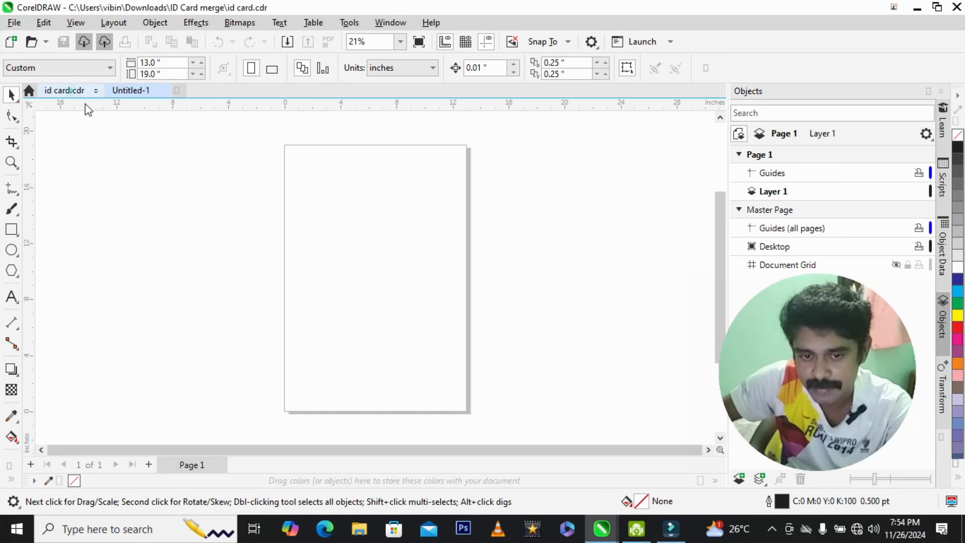
pyautogui.click(561, 283)
pyautogui.press('z')
pyautogui.moveTo(267, 133); pyautogui.dragTo(513, 431)
pyautogui.press('space')
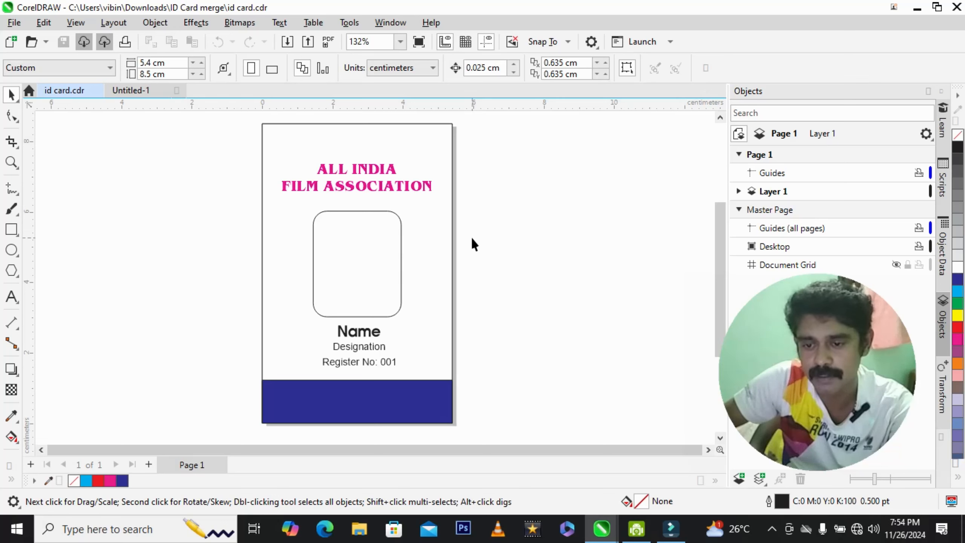
# - Examine the ALL INDIA FILM ASSOCIATION heading and the rounded photo frame on the card
pyautogui.press('z')
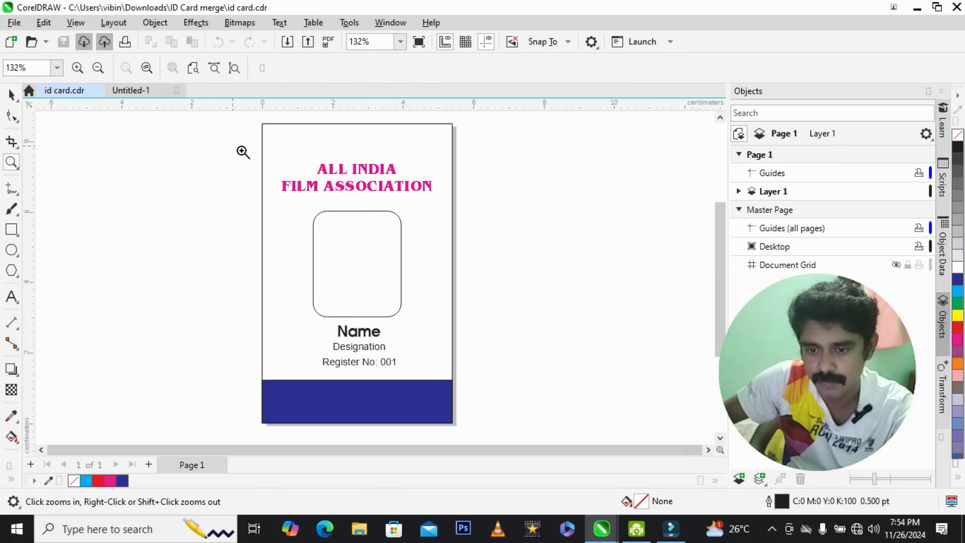
pyautogui.moveTo(233, 147); pyautogui.dragTo(515, 240)
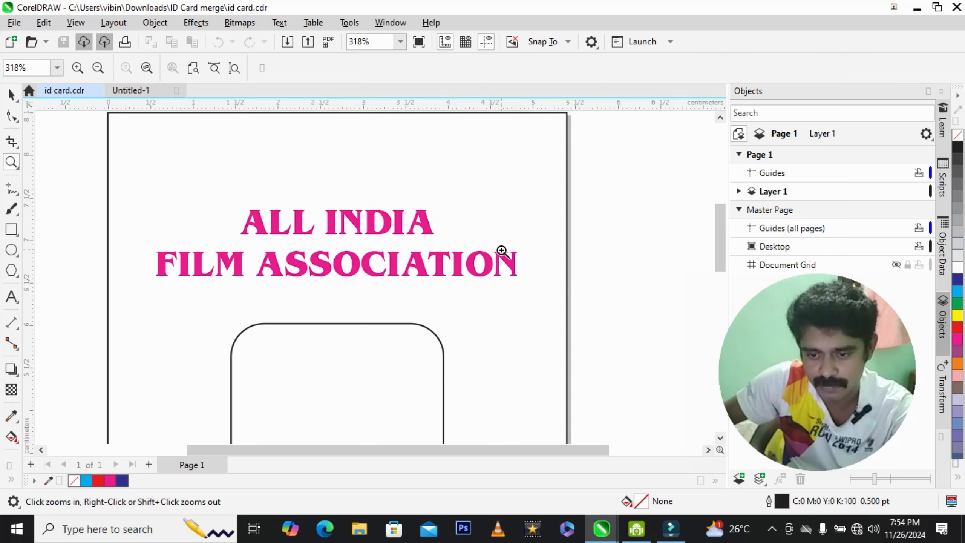
pyautogui.rightClick(474, 247)
pyautogui.moveTo(179, 150); pyautogui.dragTo(545, 422)
pyautogui.press('space')
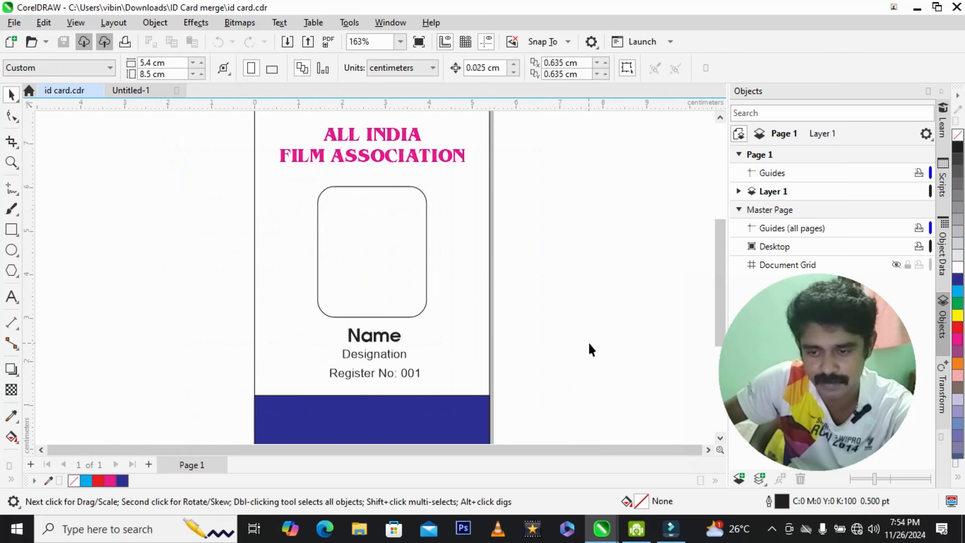
pyautogui.click(588, 341)
pyautogui.click(373, 230)
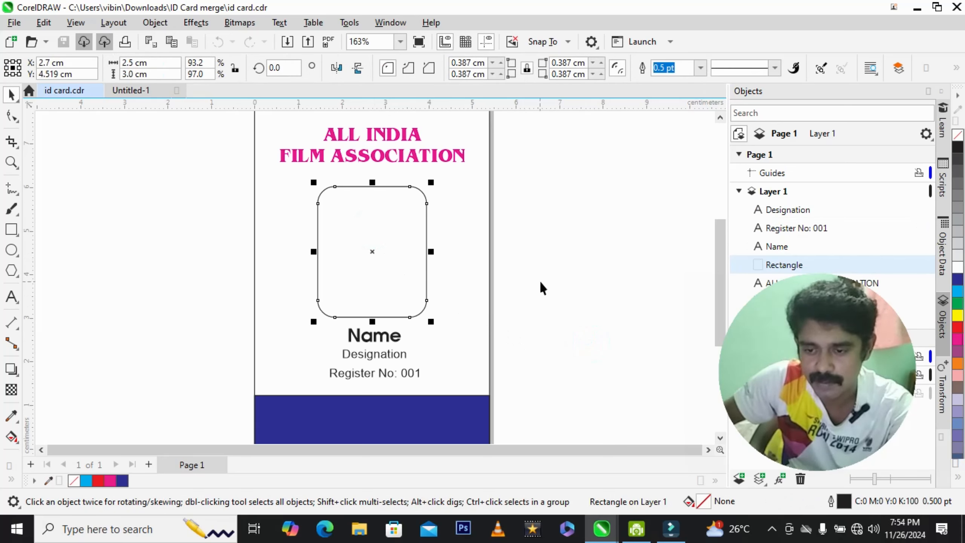
pyautogui.click(573, 303)
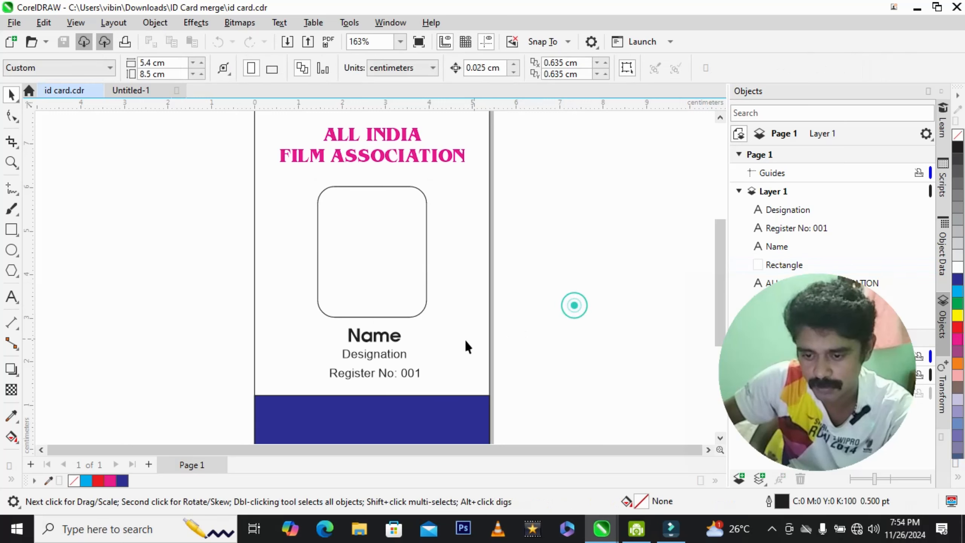
# - Inspect the name, designation and register number lines beneath the photo frame
pyautogui.press('space')
pyautogui.click(302, 311)
pyautogui.press('space')
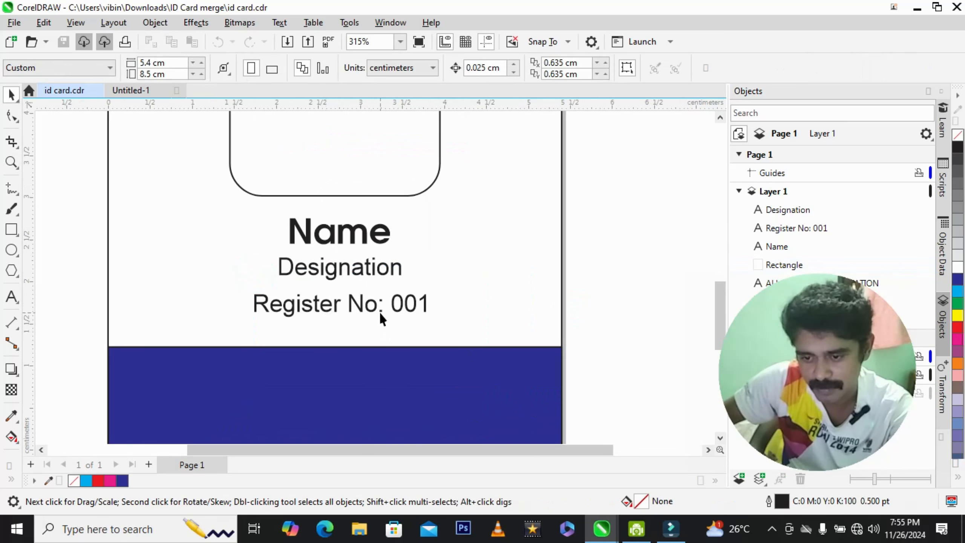
pyautogui.press('space')
pyautogui.rightClick(476, 272)
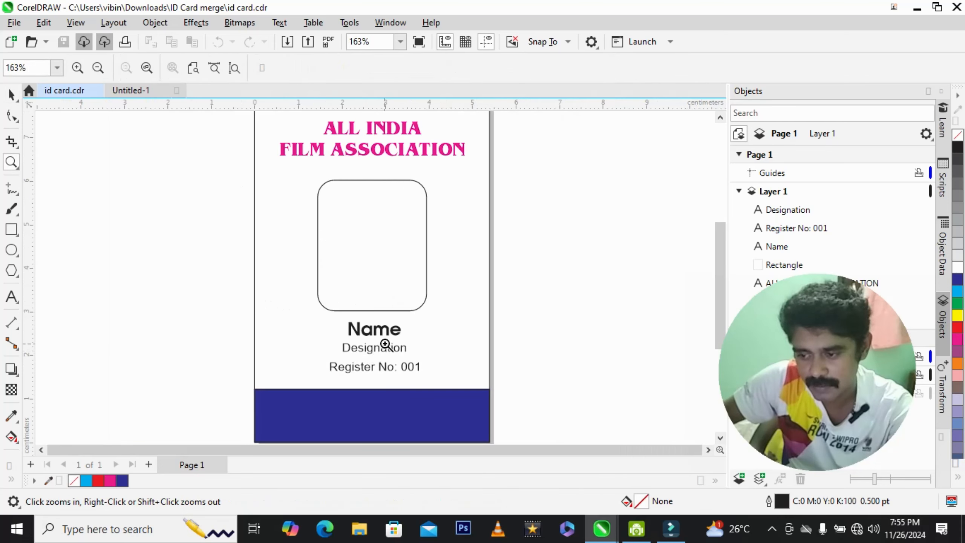
pyautogui.press('space')
pyautogui.moveTo(200, 168); pyautogui.dragTo(507, 396)
pyautogui.press('space')
pyautogui.rightClick(592, 338)
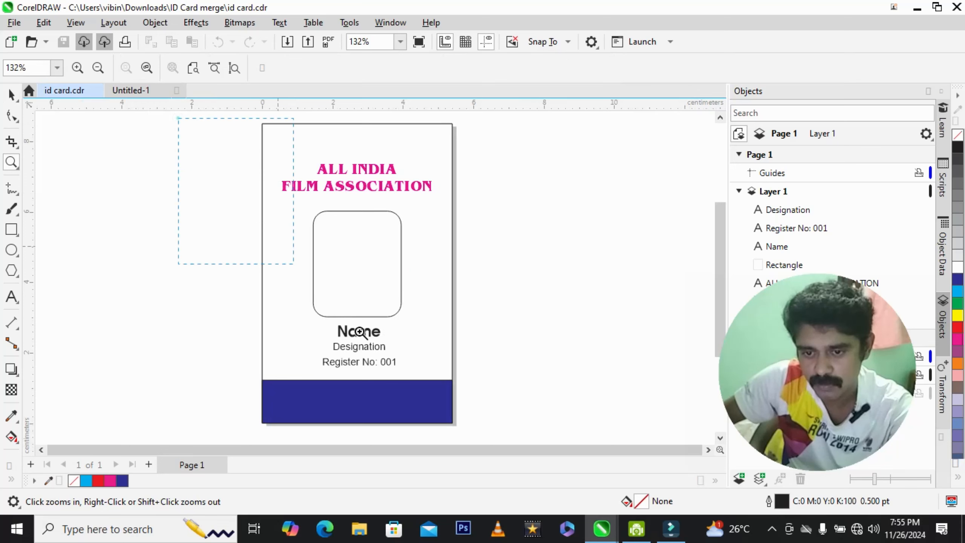
pyautogui.press('space')
pyautogui.click(405, 247)
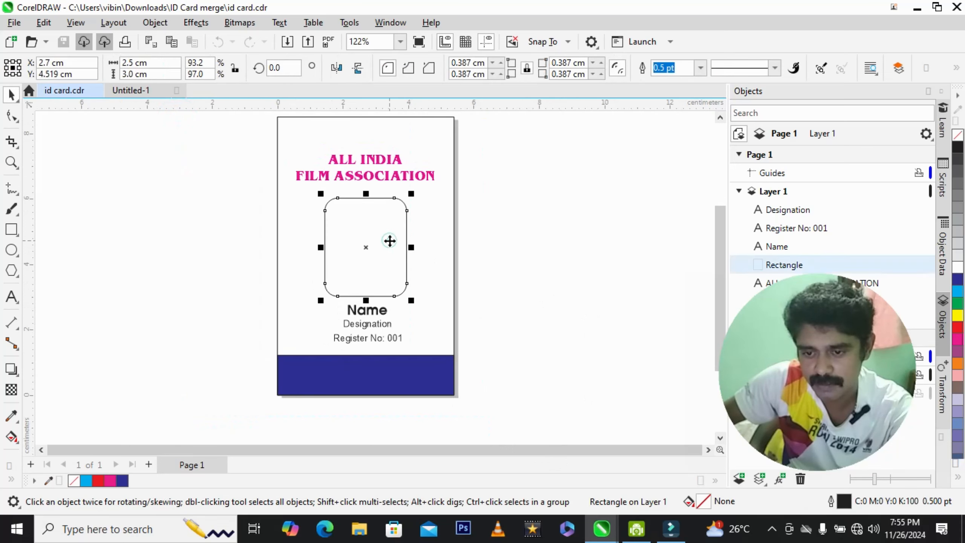
pyautogui.moveTo(243, 288); pyautogui.dragTo(405, 343)
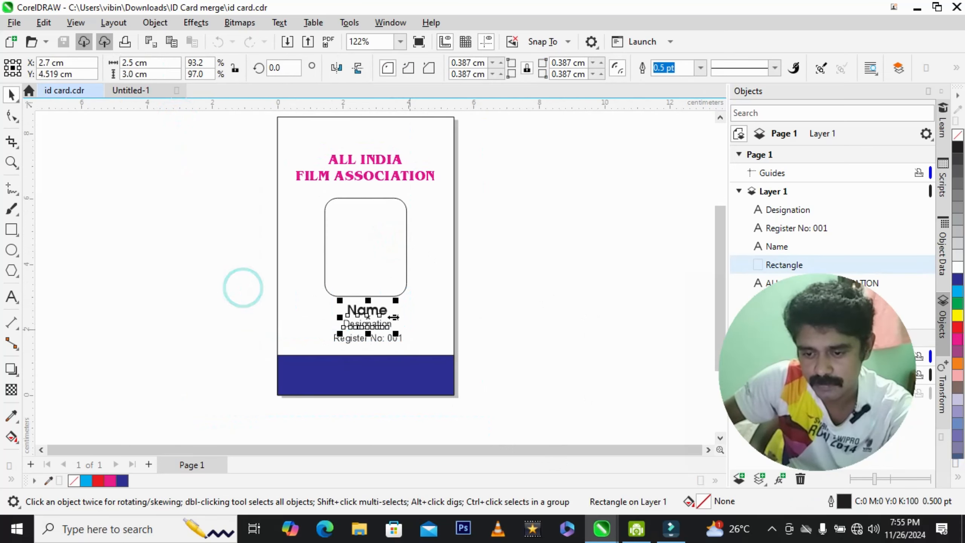
pyautogui.click(477, 325)
# - Select the Name text and display its paragraph properties
pyautogui.click(360, 312)
pyautogui.press('z')
pyautogui.moveTo(198, 200); pyautogui.dragTo(541, 422)
pyautogui.press('space')
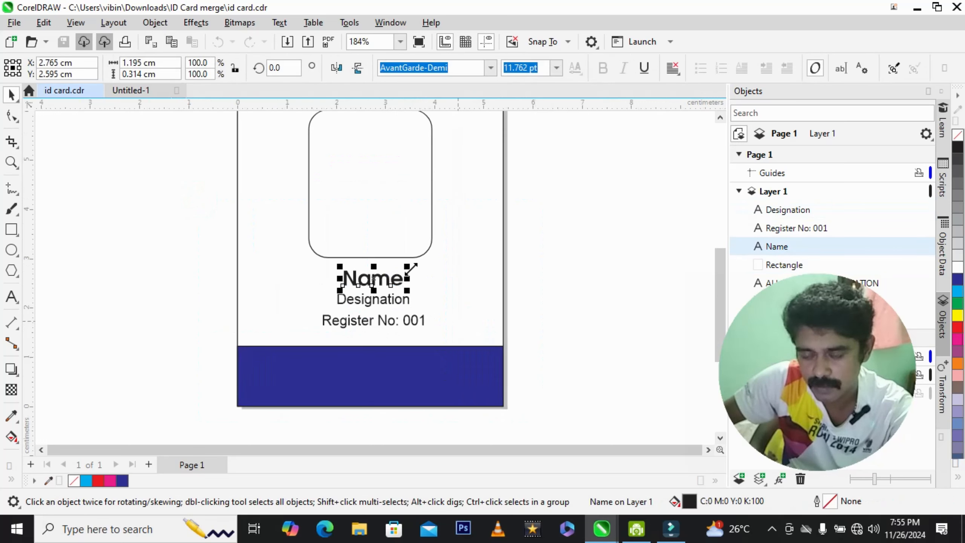
pyautogui.keyDown('shift'); pyautogui.click(391, 205); pyautogui.keyUp('shift')
pyautogui.click(577, 276)
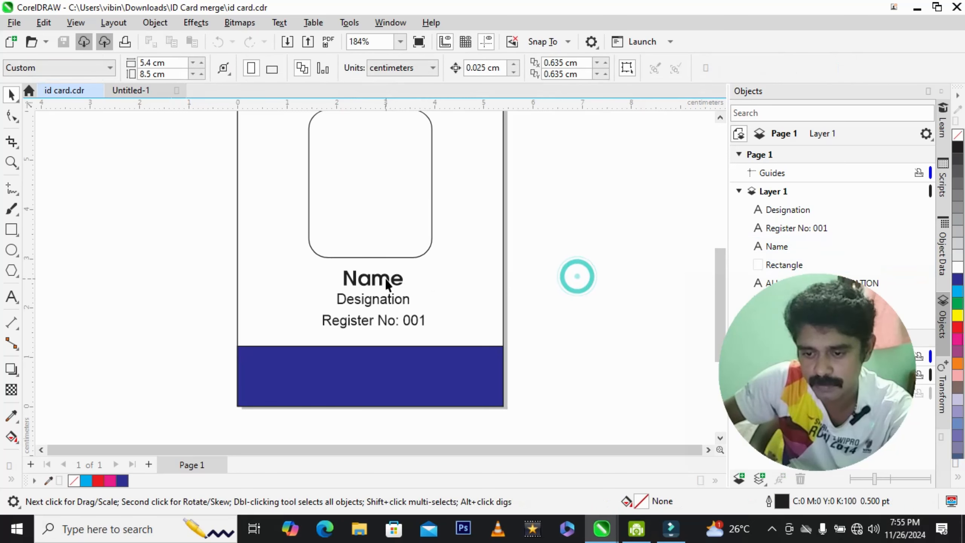
pyautogui.click(382, 277)
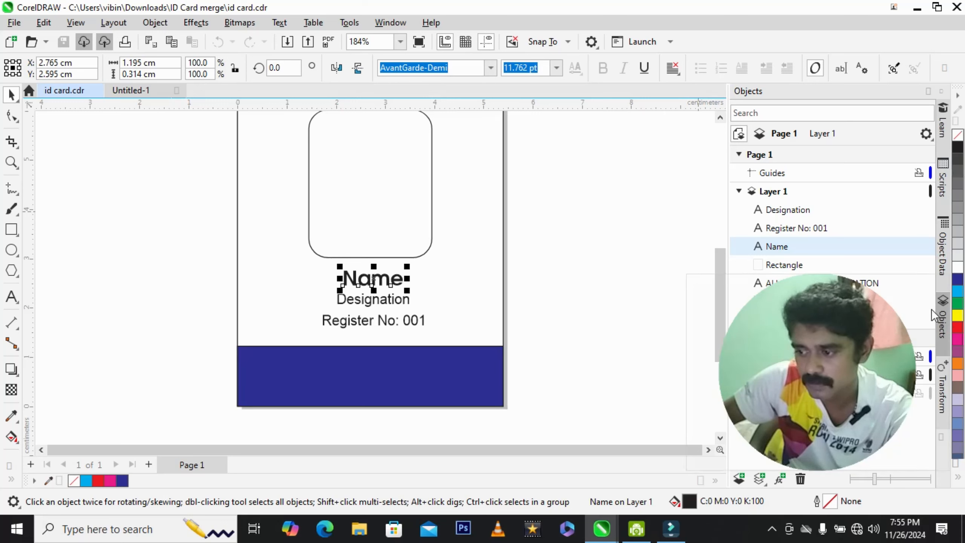
pyautogui.click(942, 253)
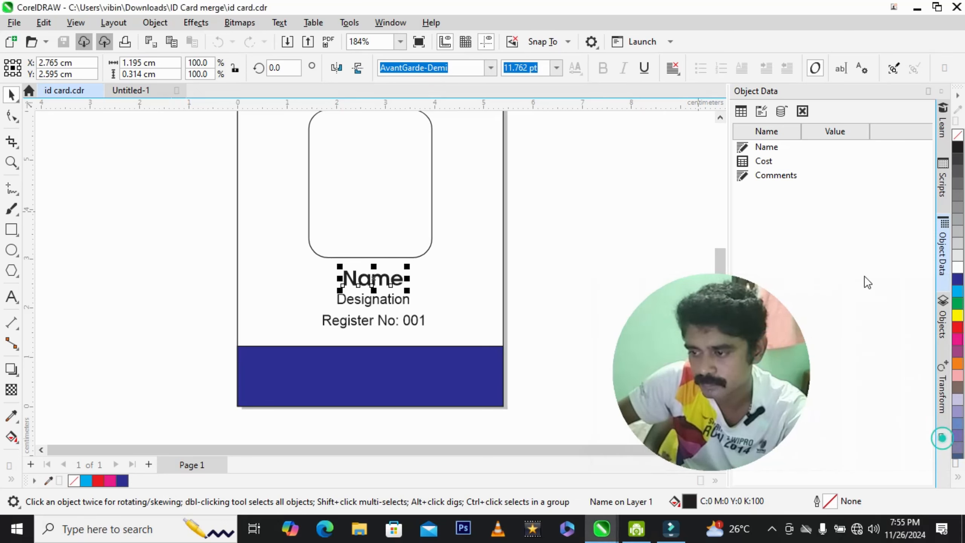
pyautogui.rightClick(864, 278)
pyautogui.scroll(1, 799, 49)
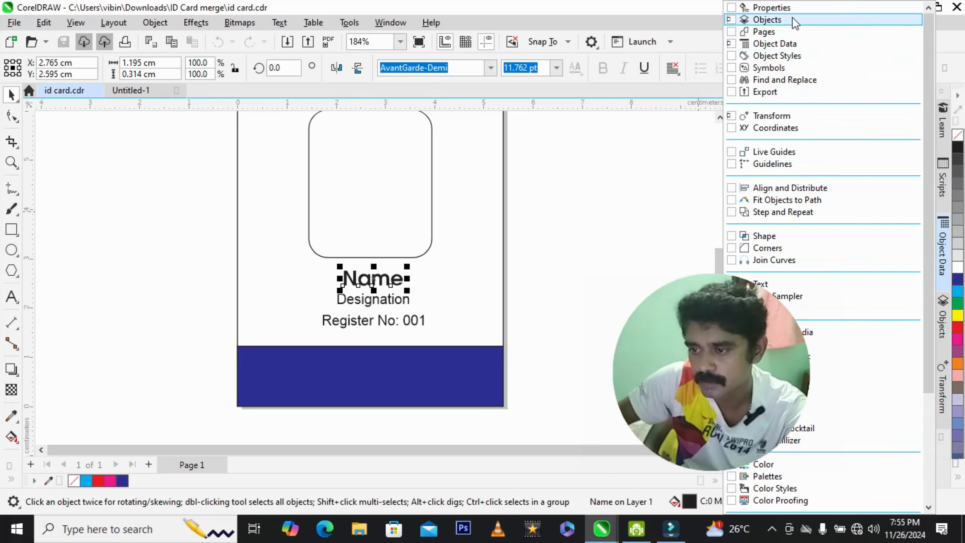
pyautogui.scroll(-3, 795, 23)
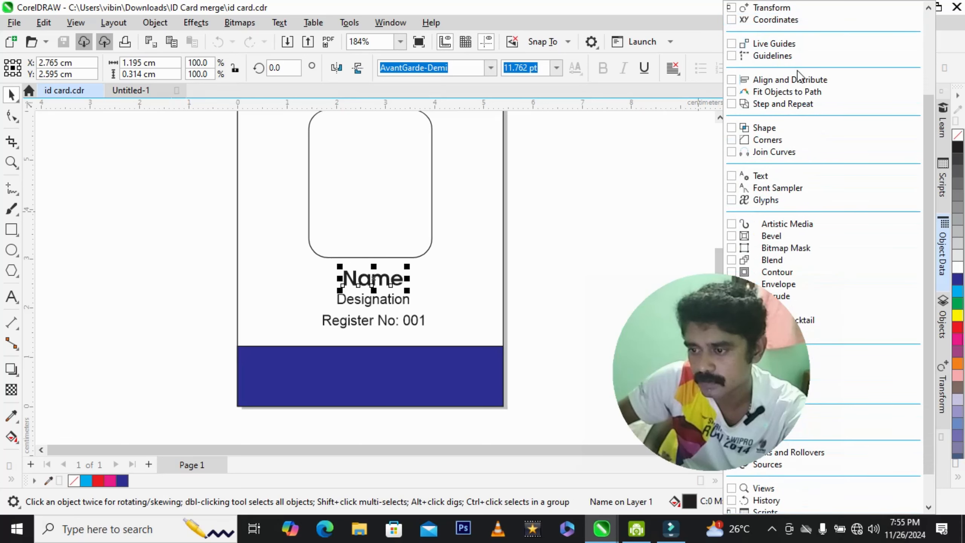
pyautogui.scroll(3, 804, 99)
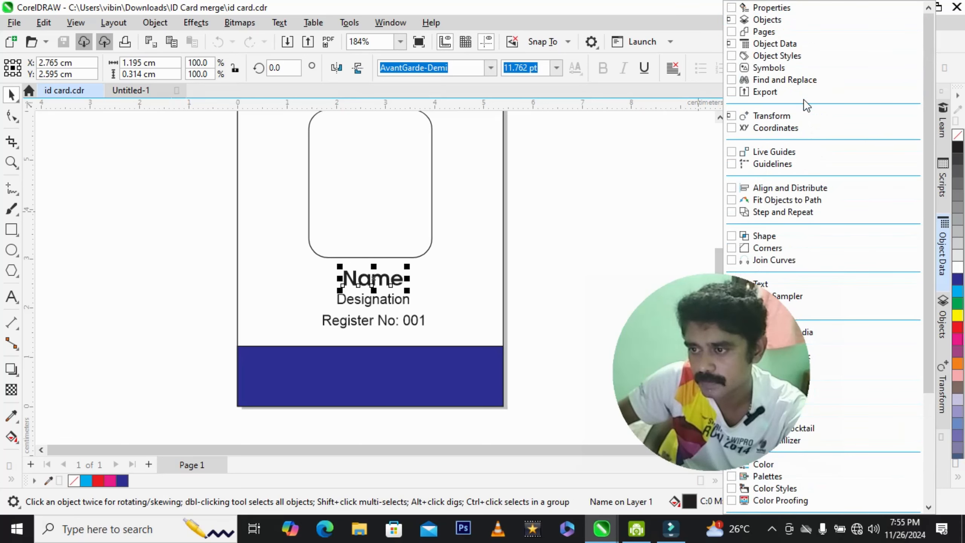
pyautogui.click(782, 8)
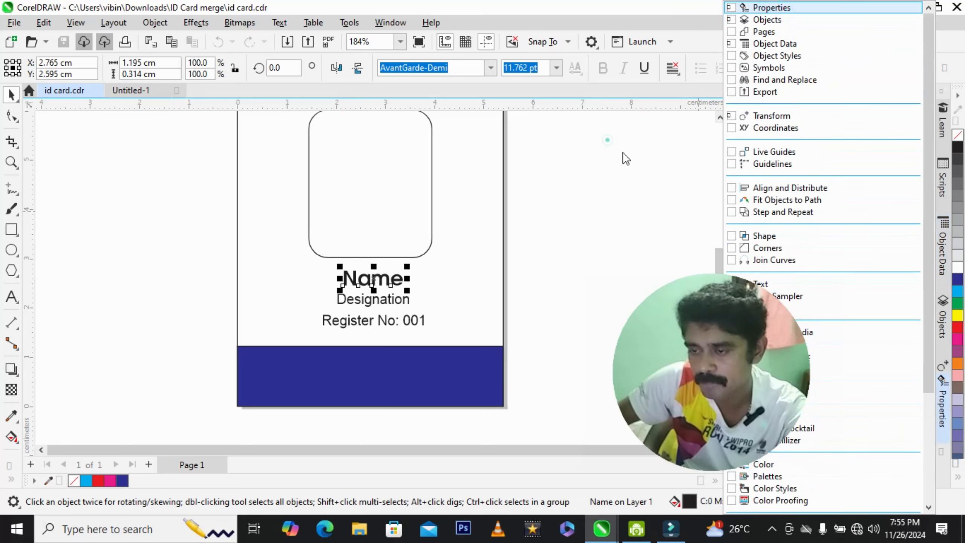
pyautogui.click(608, 140)
pyautogui.click(800, 109)
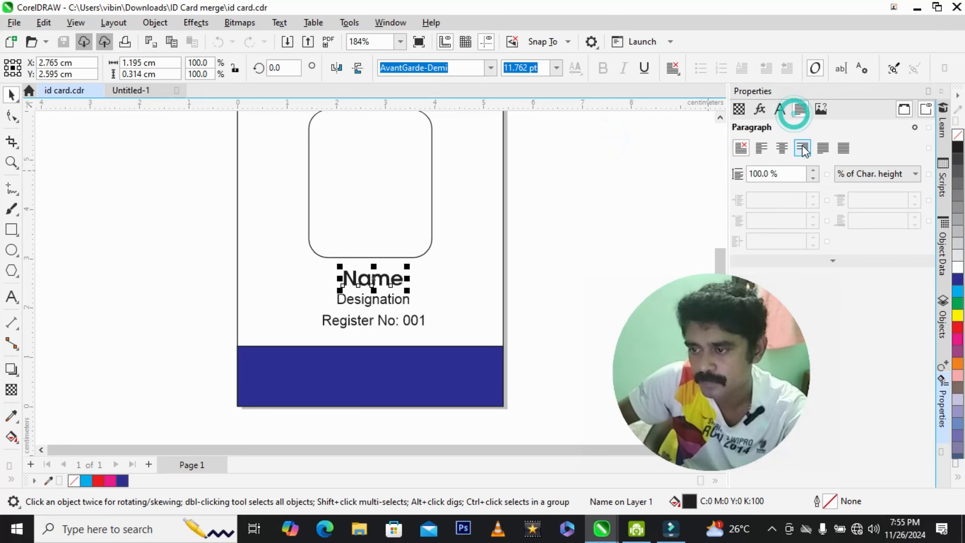
# - Apply centre paragraph alignment to the Name, Designation and Register No text lines
pyautogui.click(371, 280)
pyautogui.click(618, 258)
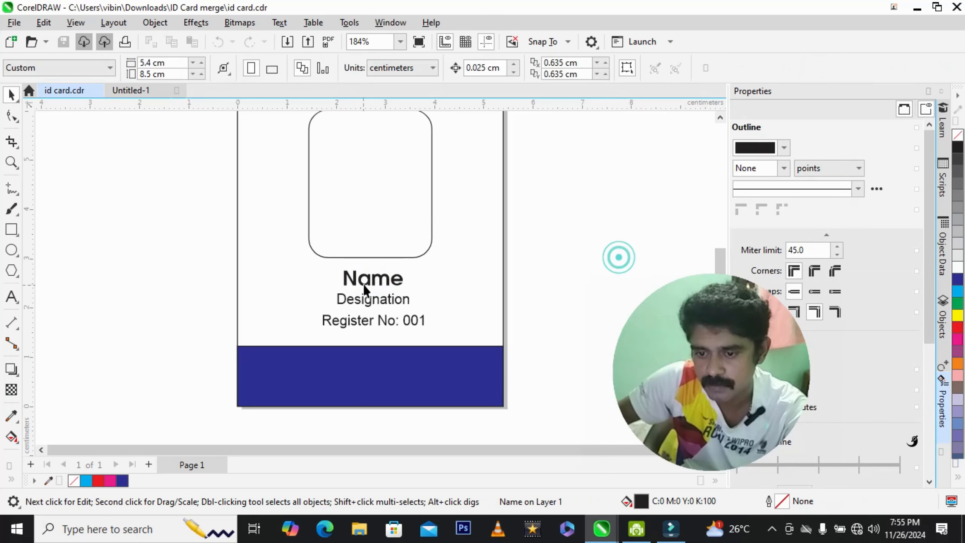
pyautogui.click(367, 282)
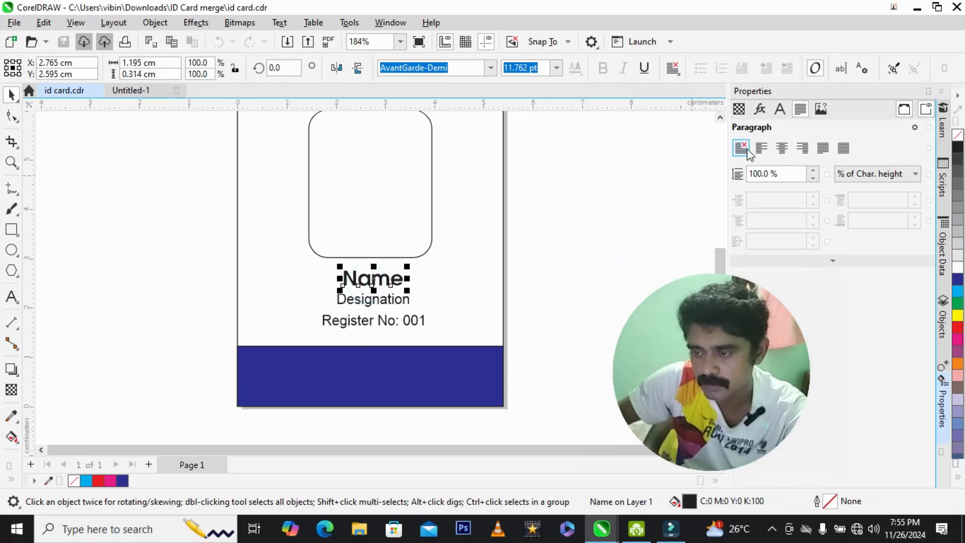
pyautogui.click(781, 152)
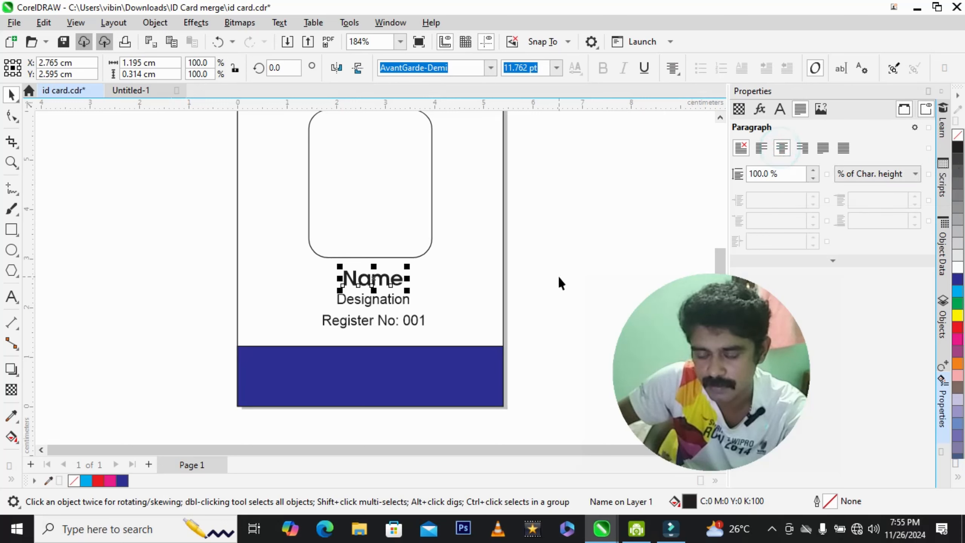
pyautogui.moveTo(630, 237); pyautogui.dragTo(193, 356)
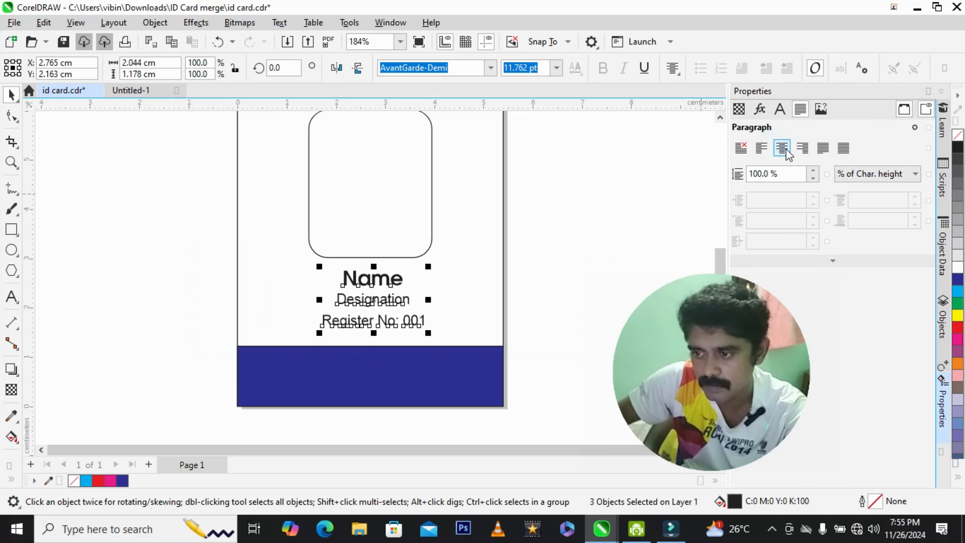
pyautogui.click(782, 148)
pyautogui.click(592, 209)
# - Review the complete ID card layout, checking the photo frame and the three text lines below it
pyautogui.press('z')
pyautogui.press('F3')
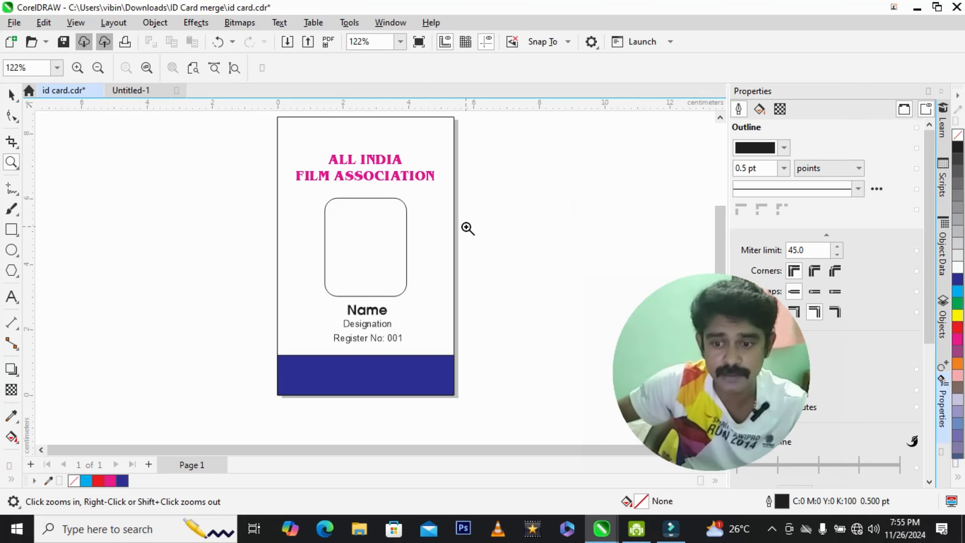
pyautogui.press('space')
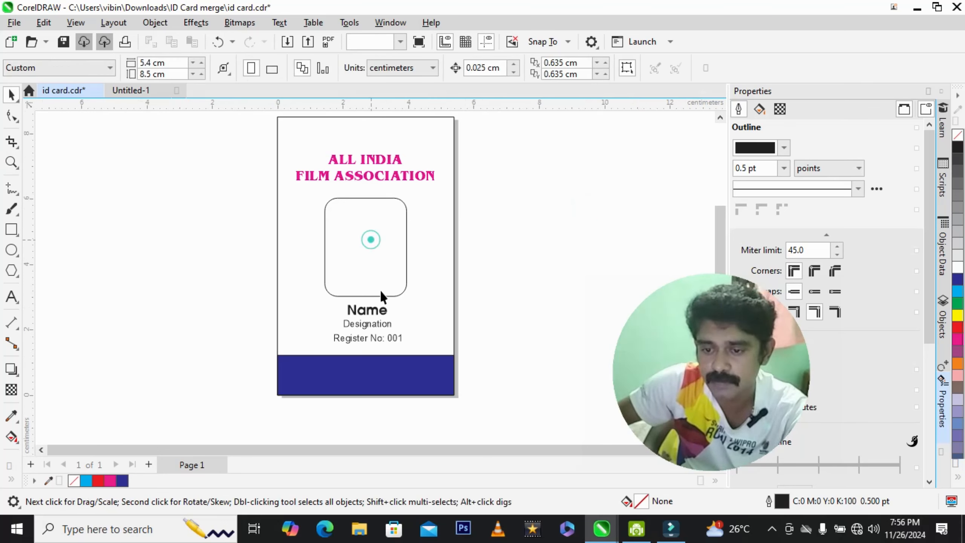
pyautogui.click(381, 292)
pyautogui.moveTo(161, 287); pyautogui.dragTo(452, 356)
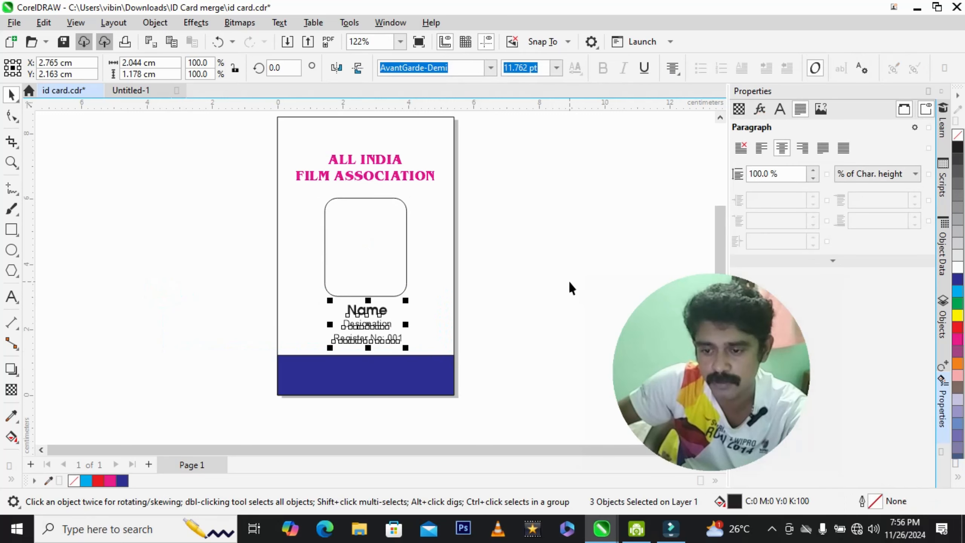
pyautogui.click(567, 280)
pyautogui.press('space')
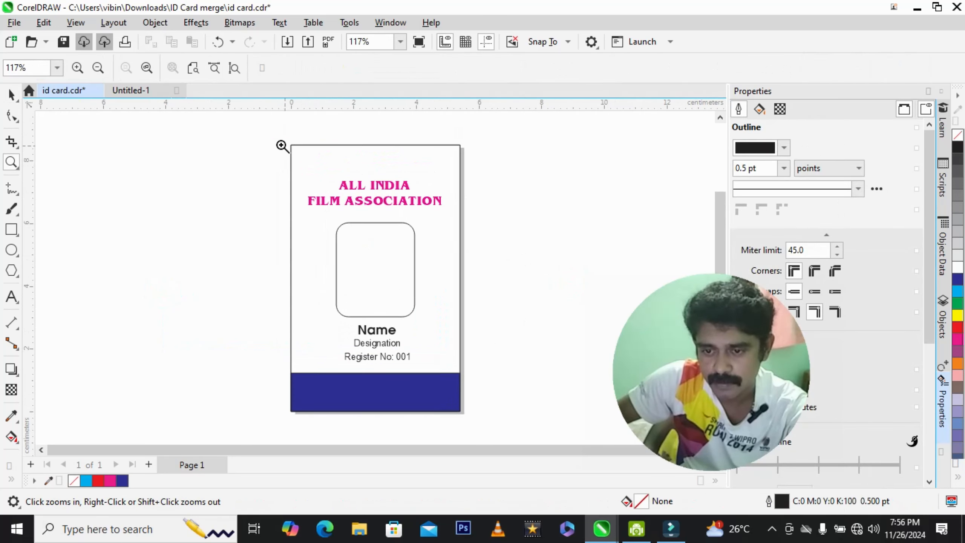
pyautogui.moveTo(254, 130); pyautogui.dragTo(489, 426)
pyautogui.press('space')
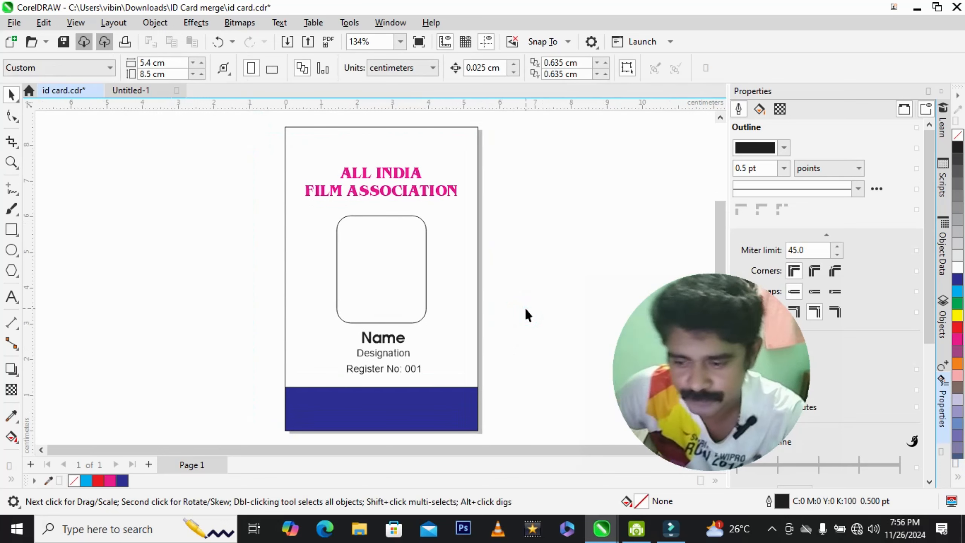
pyautogui.click(528, 300)
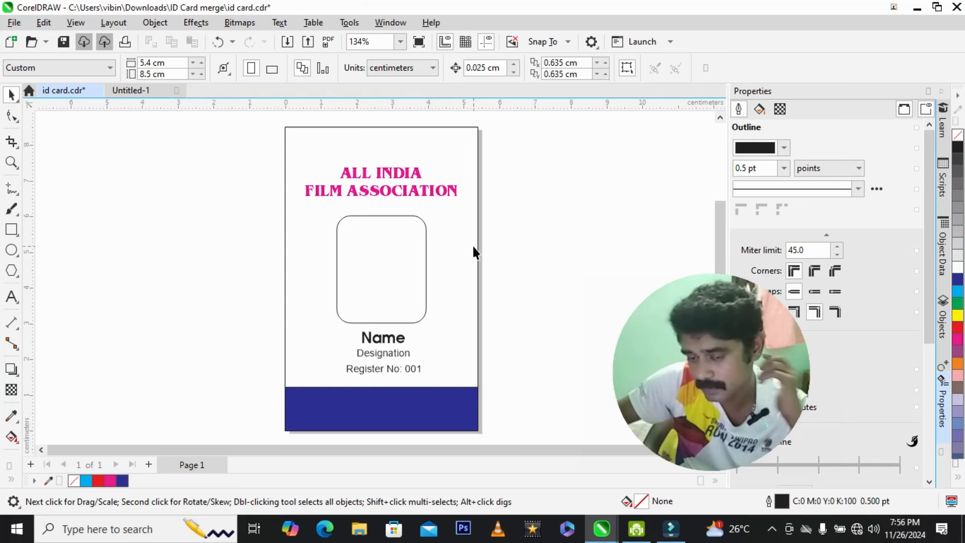
pyautogui.click(518, 257)
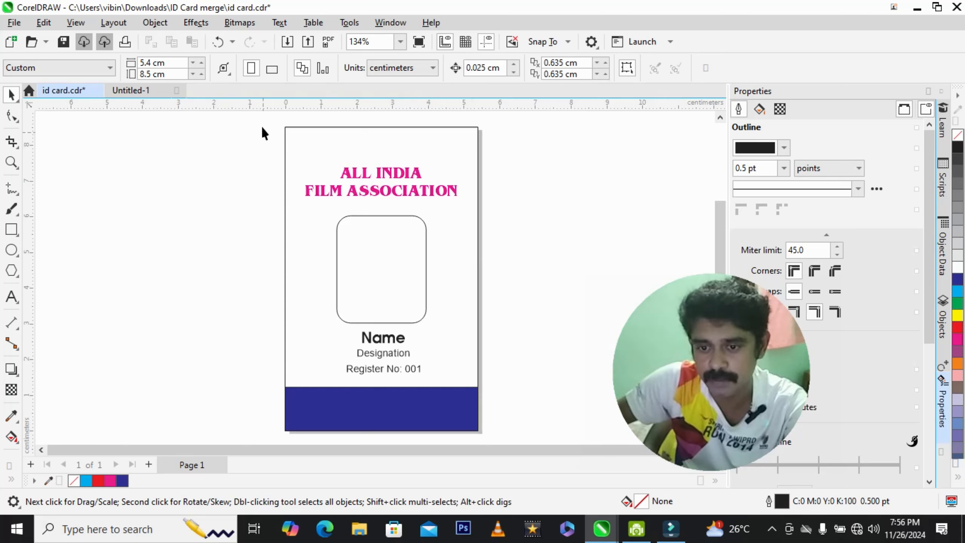
pyautogui.moveTo(262, 128); pyautogui.dragTo(510, 433)
pyautogui.click(532, 298)
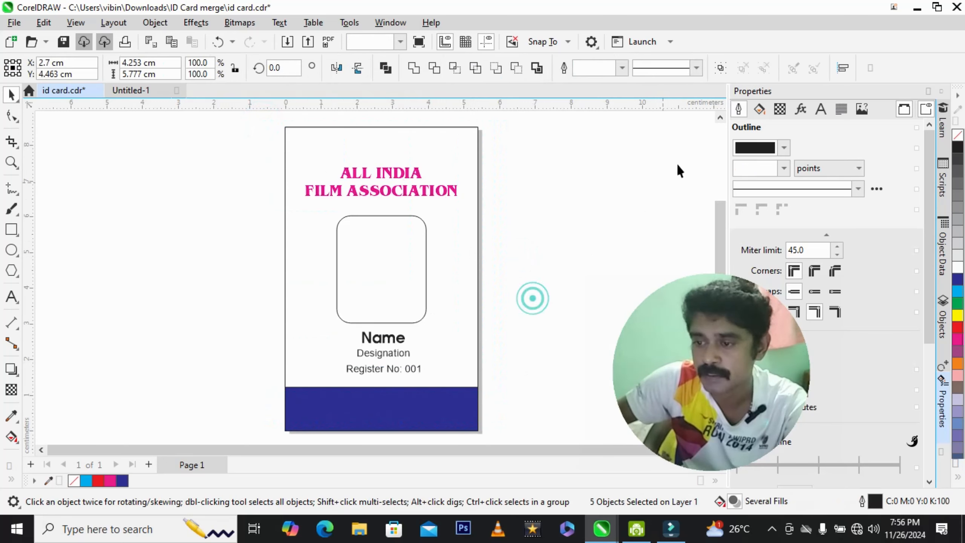
# - Switch to File Explorer and open the Data workbook from the ID Card merge folder in Downloads
pyautogui.click(378, 528)
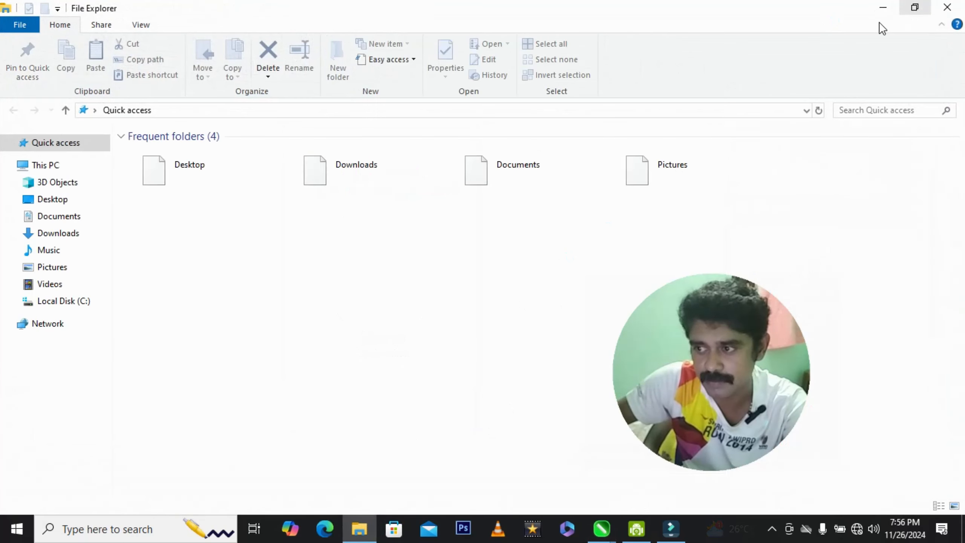
pyautogui.click(74, 234)
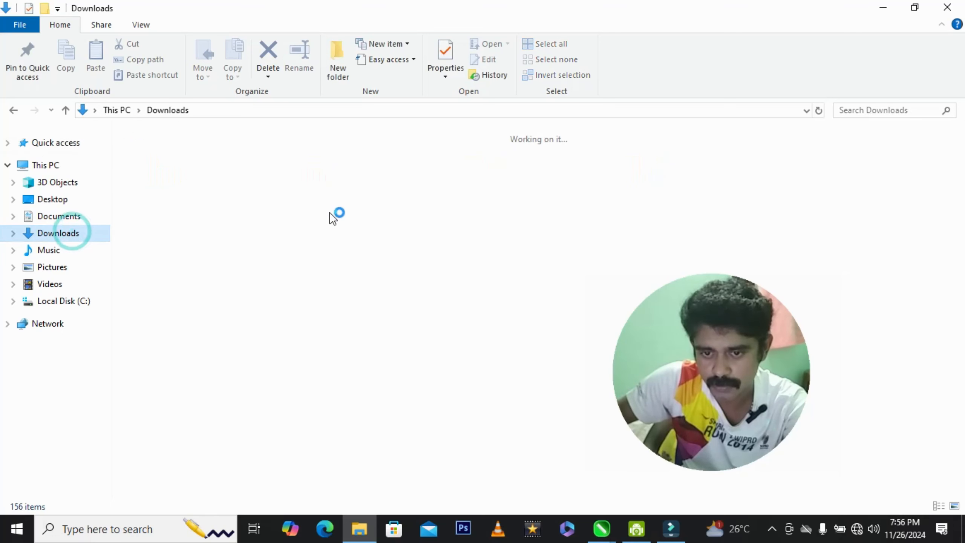
pyautogui.scroll(-5, 457, 292)
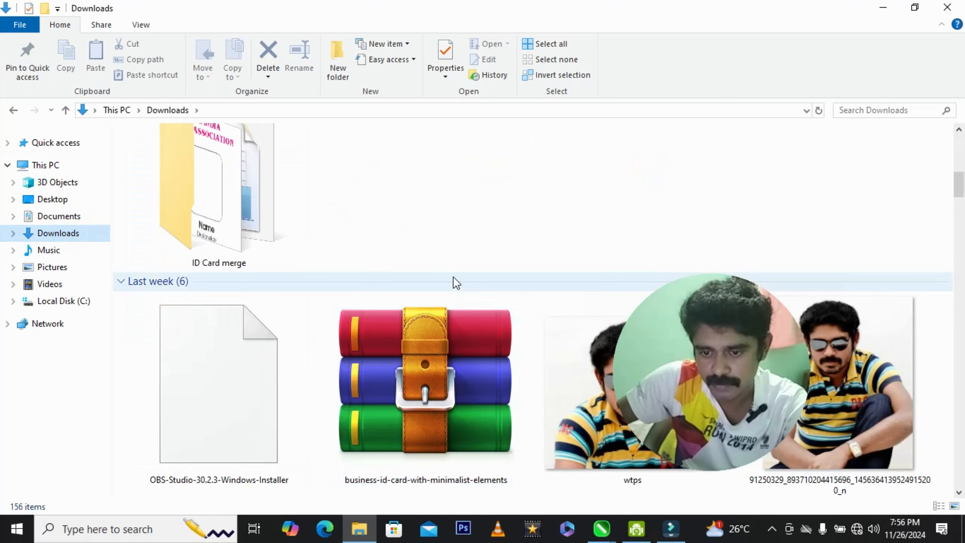
pyautogui.doubleClick(221, 173)
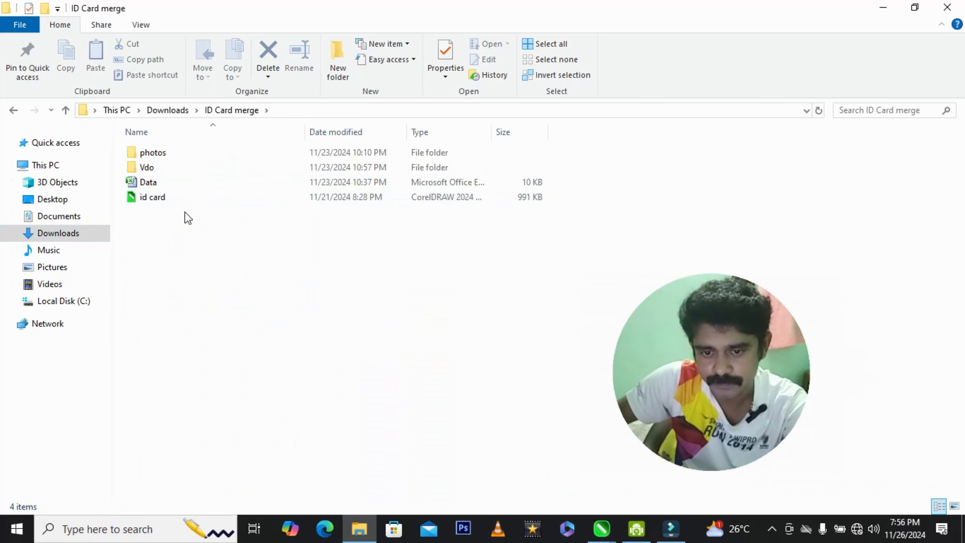
pyautogui.click(162, 182)
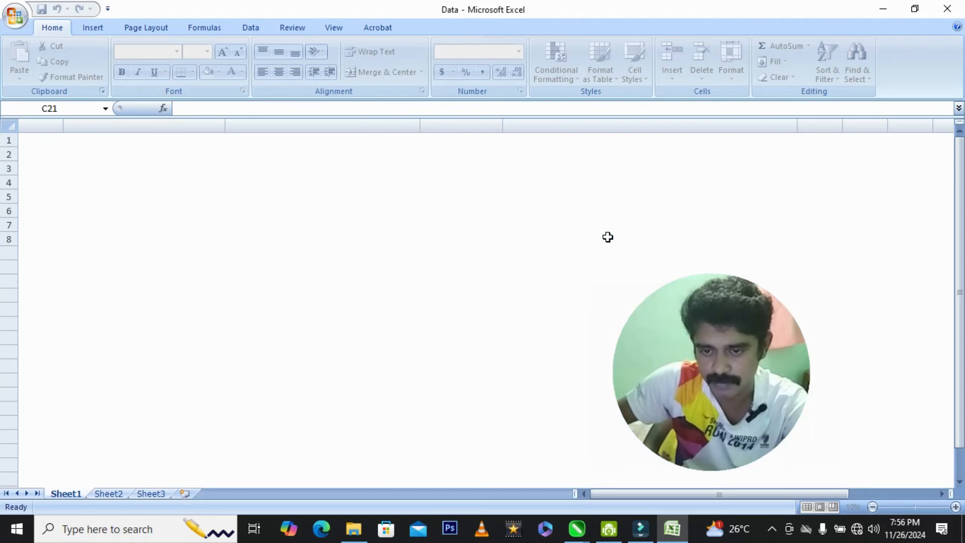
# - Delete the Photo column holding the image file paths from Sheet1
pyautogui.click(536, 127)
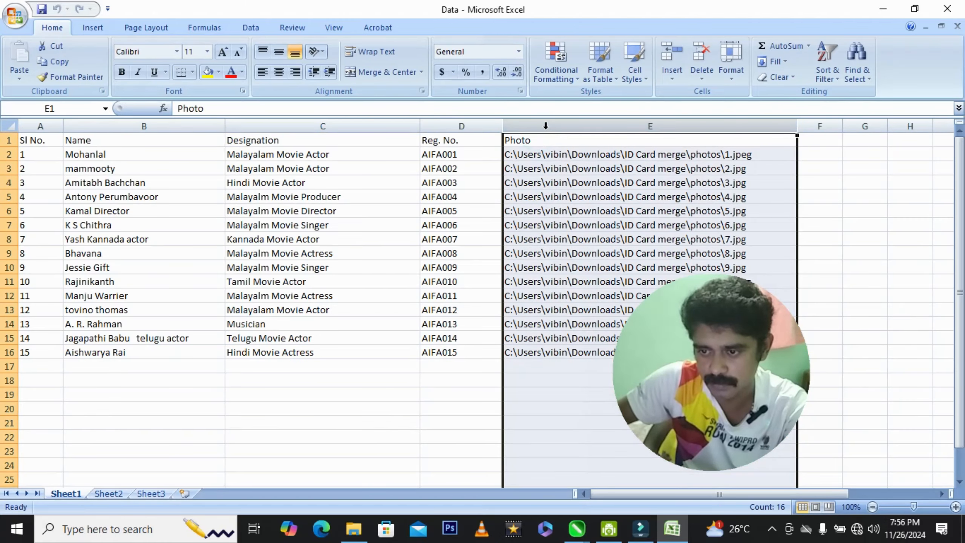
pyautogui.rightClick(546, 129)
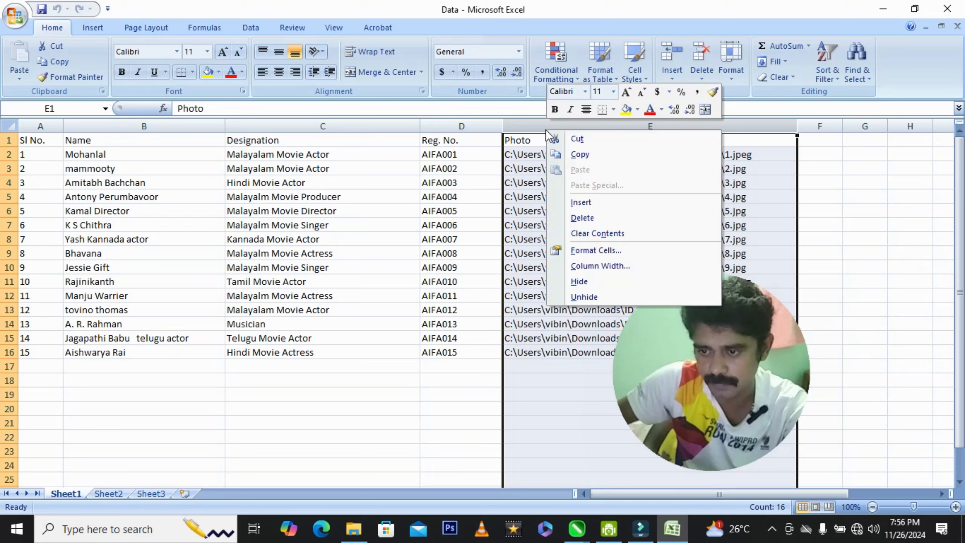
pyautogui.click(592, 216)
pyautogui.click(718, 196)
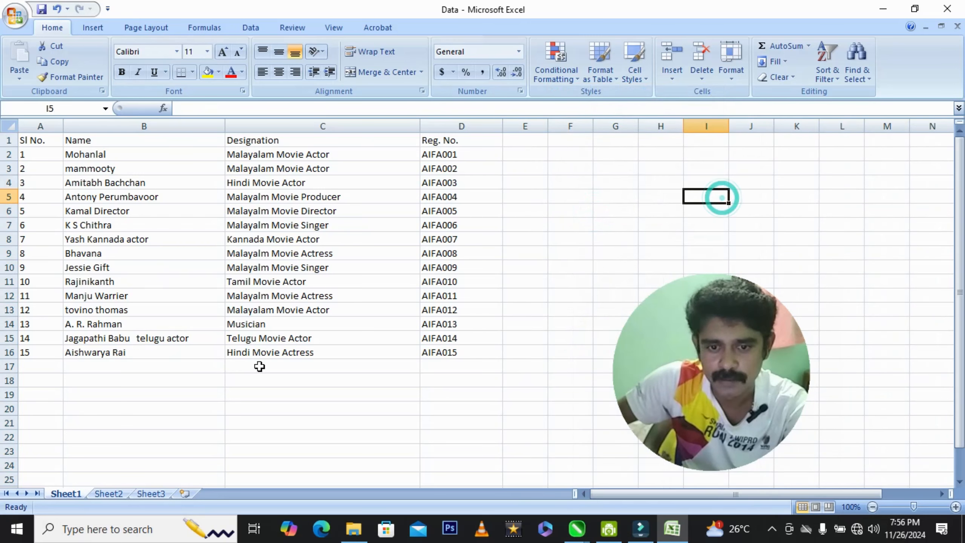
# - Examine the Sl No. column and how its numbers from 1 to 15 match the entries in the Name column
pyautogui.click(608, 494)
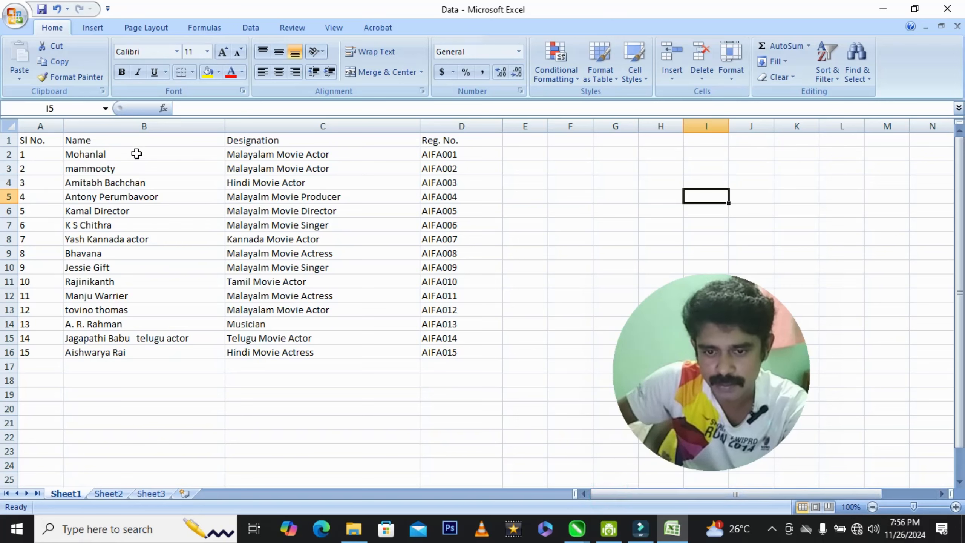
pyautogui.click(335, 394)
pyautogui.click(31, 141)
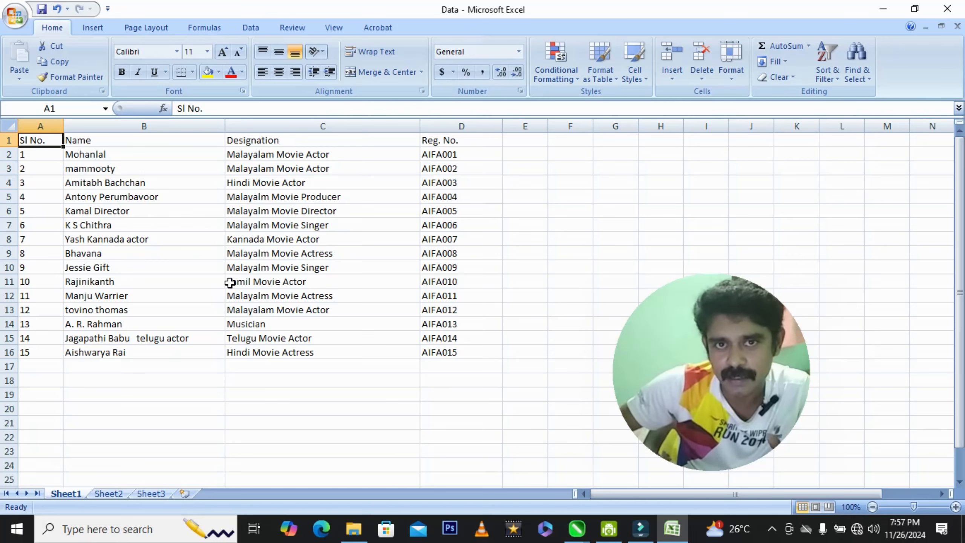
pyautogui.click(32, 169)
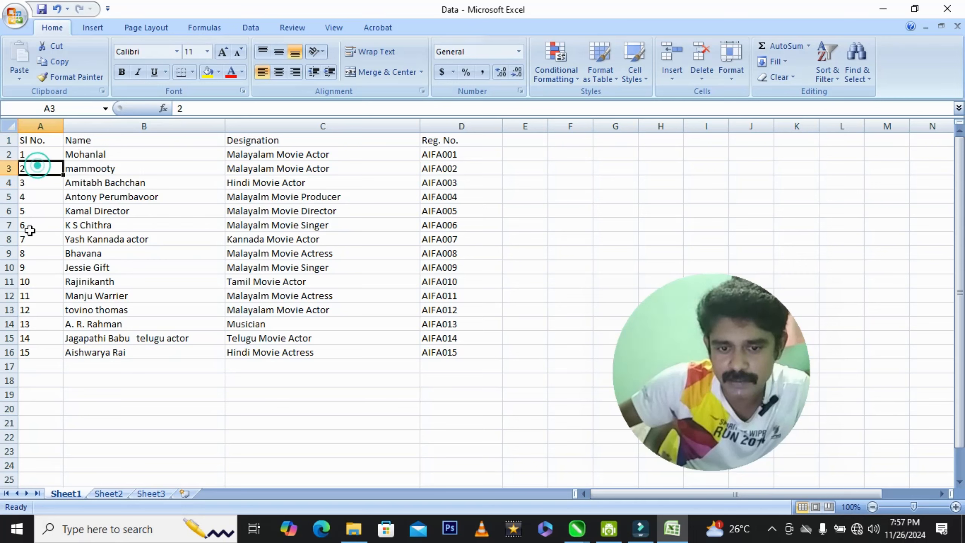
pyautogui.click(30, 225)
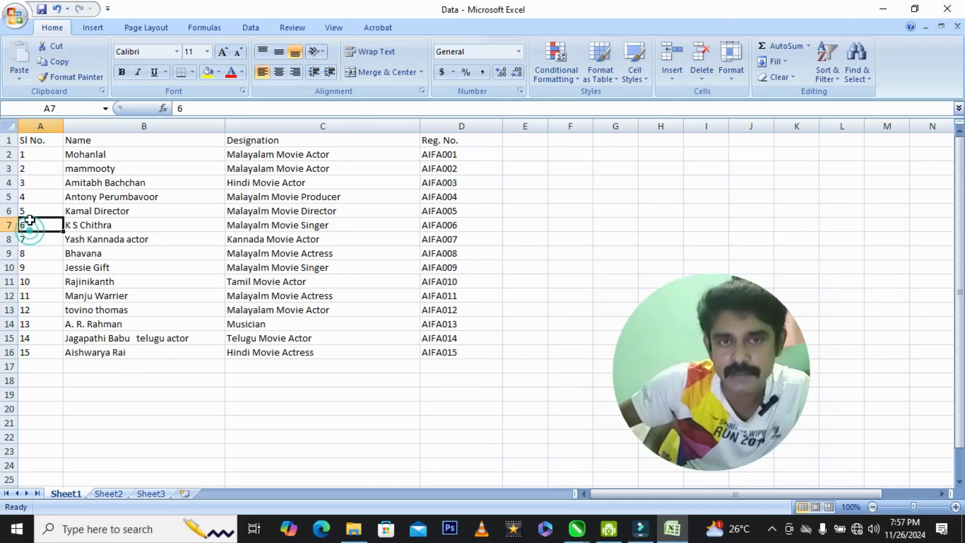
pyautogui.click(90, 143)
pyautogui.click(90, 154)
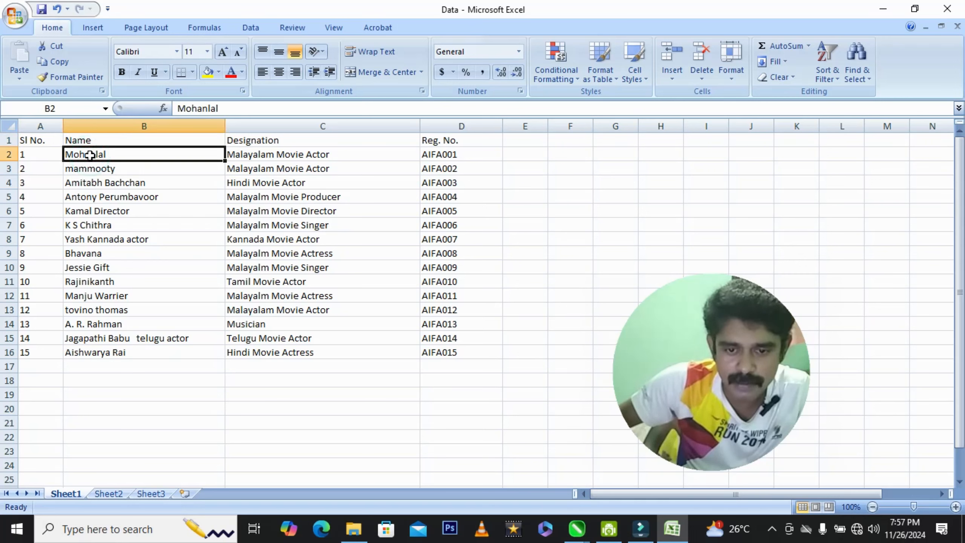
pyautogui.click(53, 155)
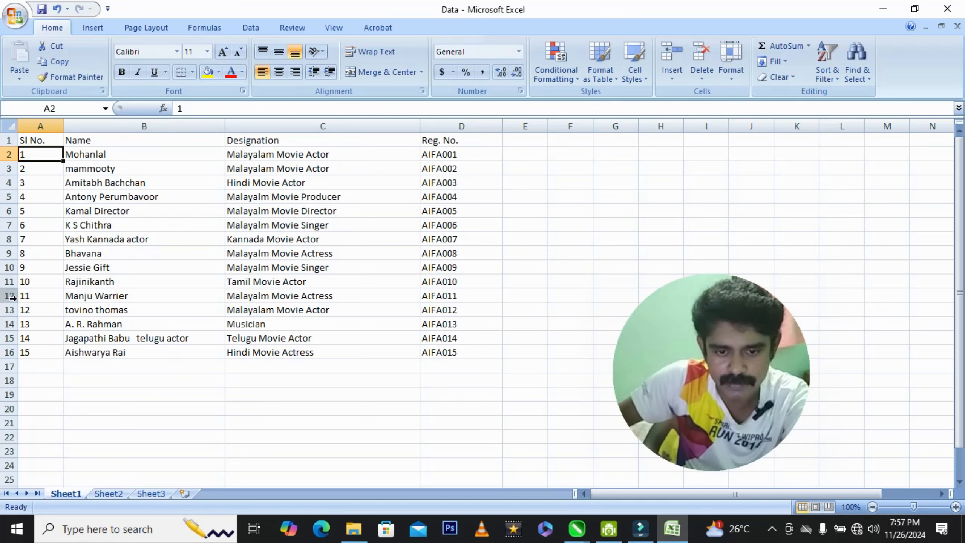
pyautogui.click(100, 424)
pyautogui.click(38, 126)
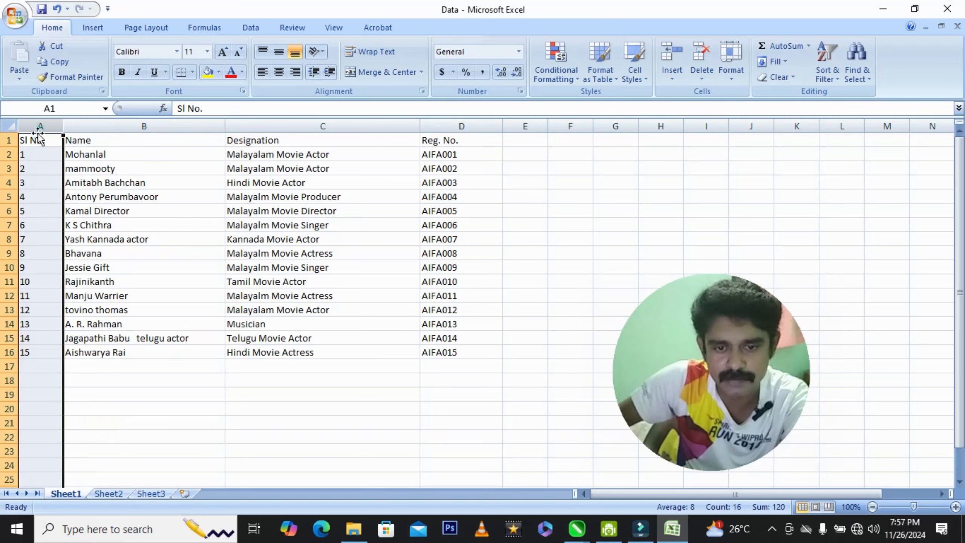
pyautogui.click(241, 418)
pyautogui.click(47, 155)
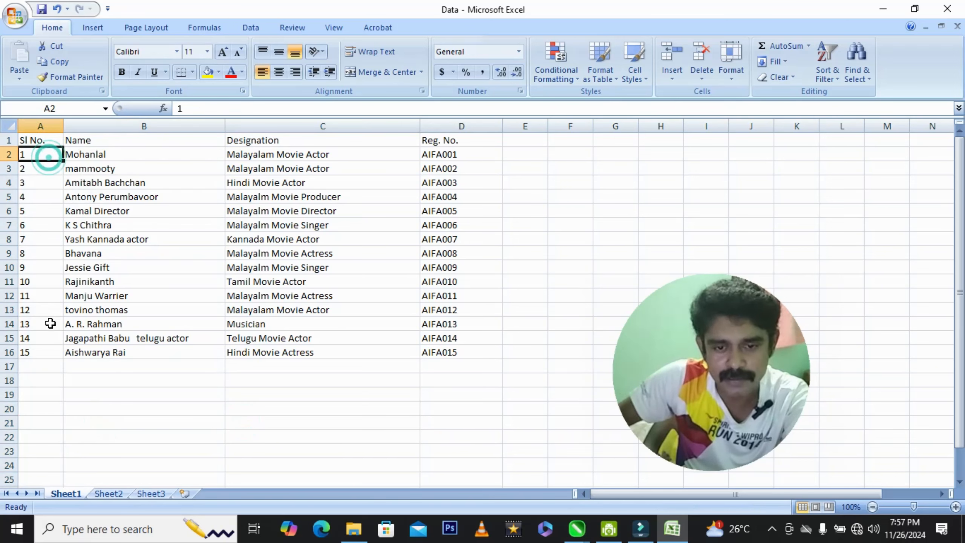
pyautogui.keyDown('shift'); pyautogui.click(29, 353); pyautogui.keyUp('shift')
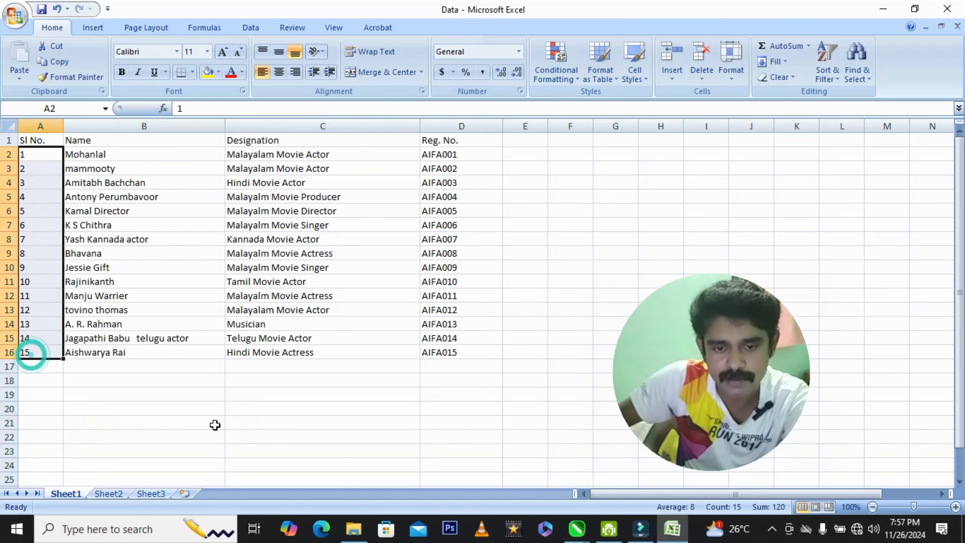
pyautogui.click(250, 425)
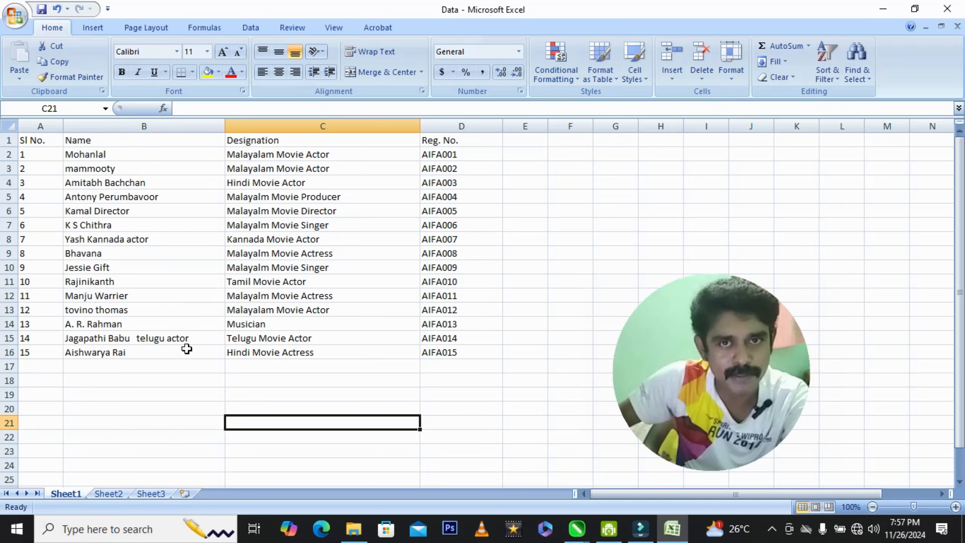
# - Review the first record across Sl No., Name, Designation and Reg. No., and check the extent of the whole table
pyautogui.click(192, 409)
pyautogui.click(44, 154)
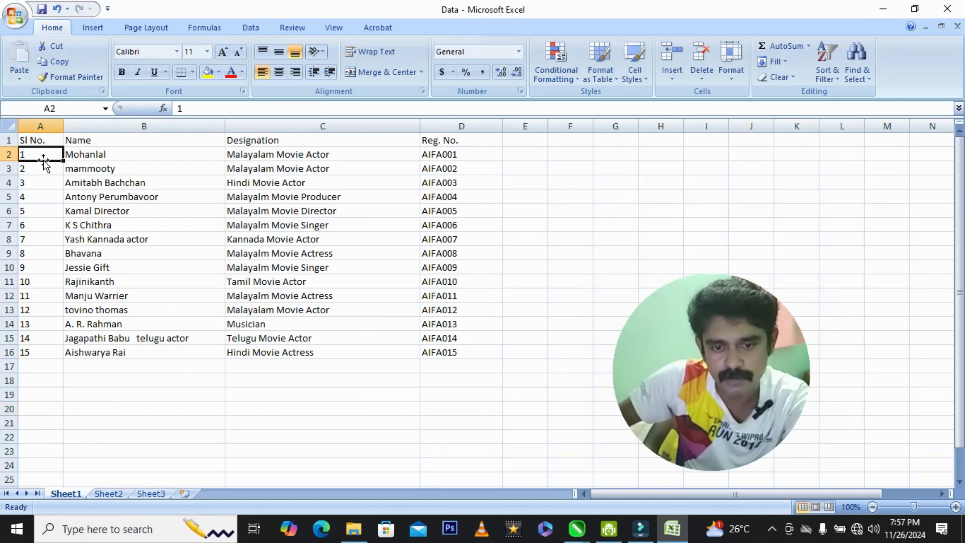
pyautogui.click(112, 154)
pyautogui.click(258, 153)
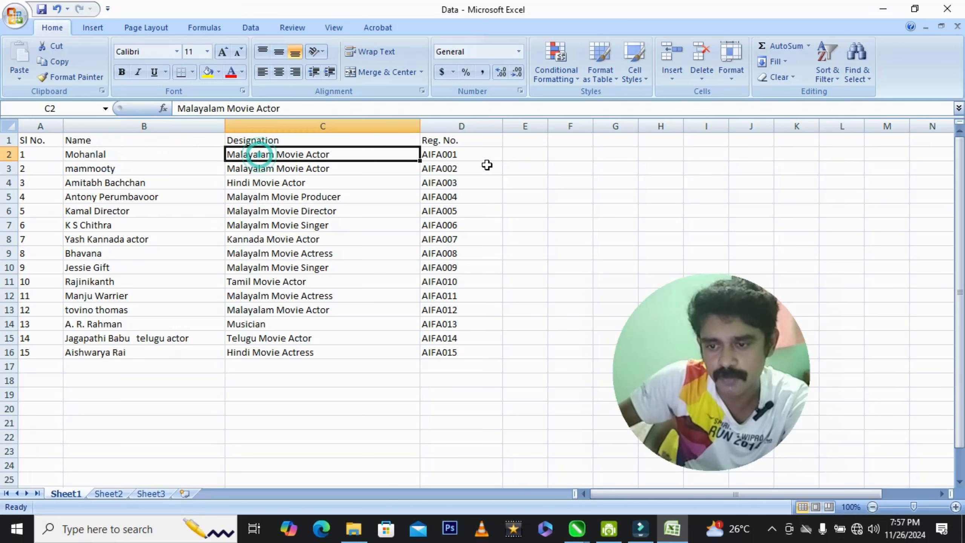
pyautogui.click(467, 154)
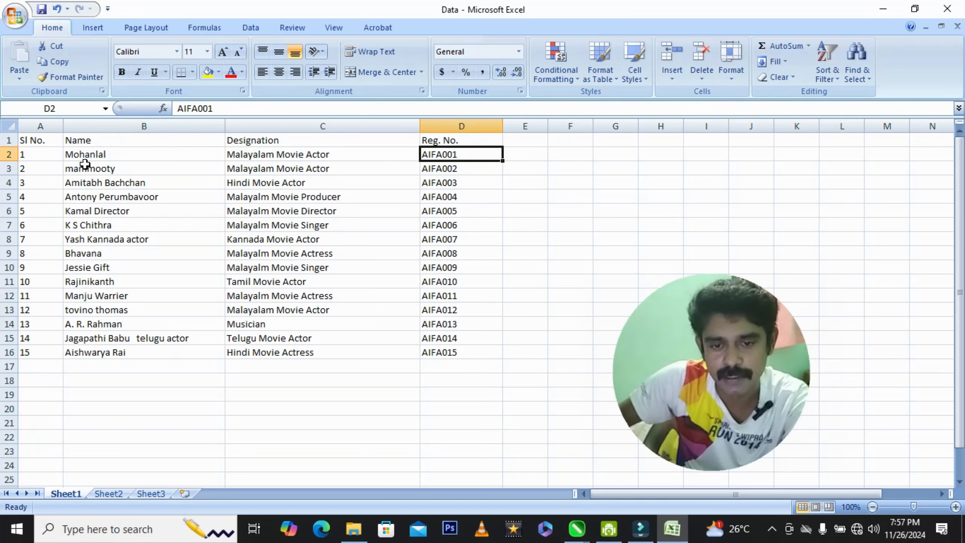
pyautogui.click(450, 418)
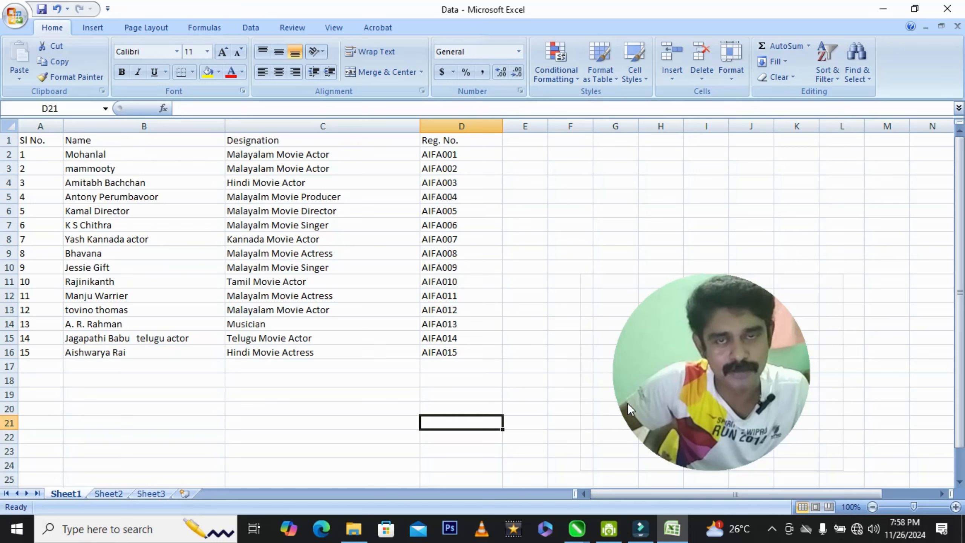
pyautogui.press('Down')
pyautogui.press('Left')
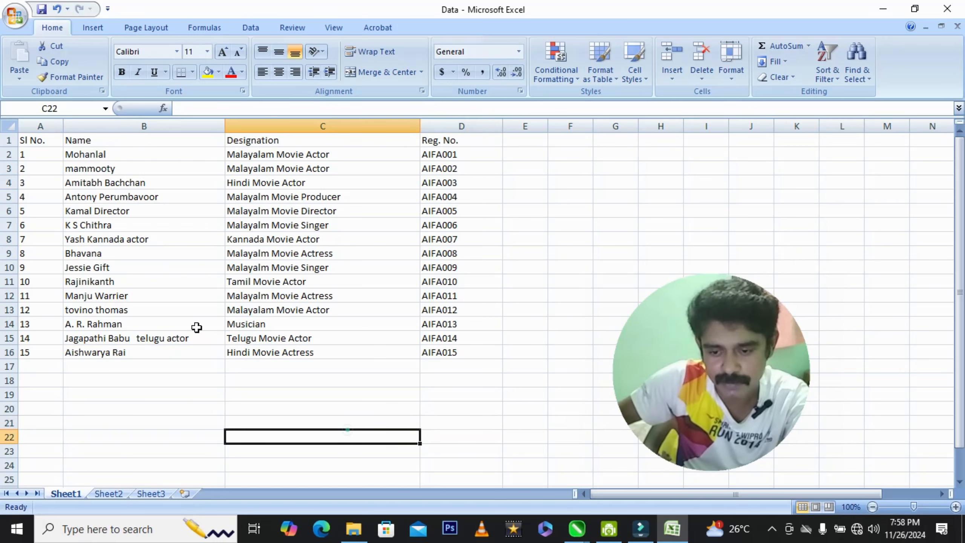
pyautogui.click(36, 138)
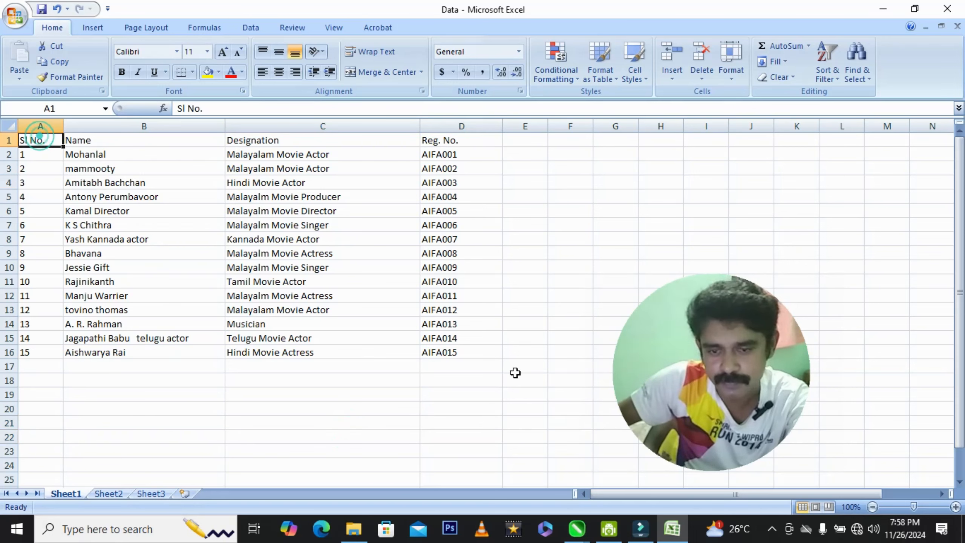
pyautogui.keyDown('shift'); pyautogui.click(461, 351); pyautogui.keyUp('shift')
pyautogui.click(478, 410)
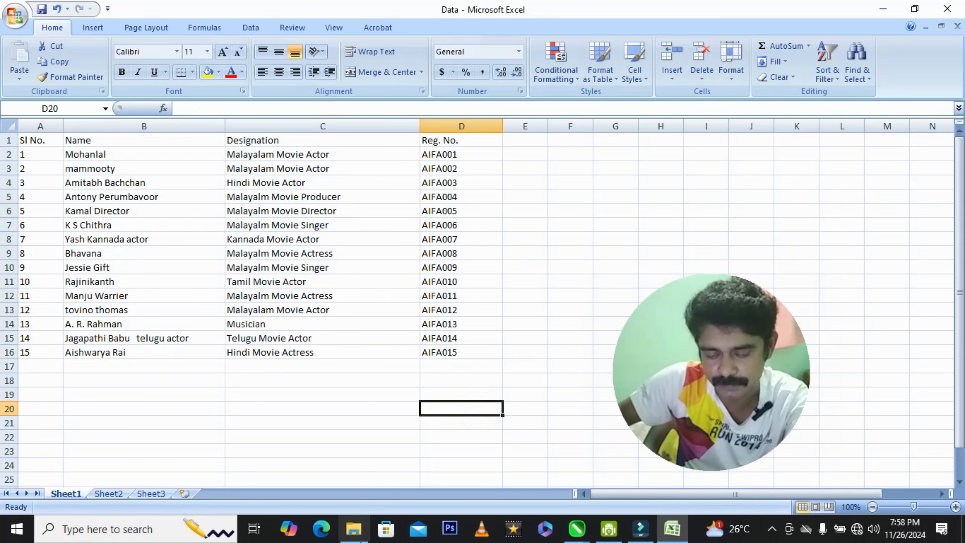
# - Switch to File Explorer, open the photos folder in ID Card merge and show its images as extra large icons
pyautogui.click(353, 528)
pyautogui.click(370, 349)
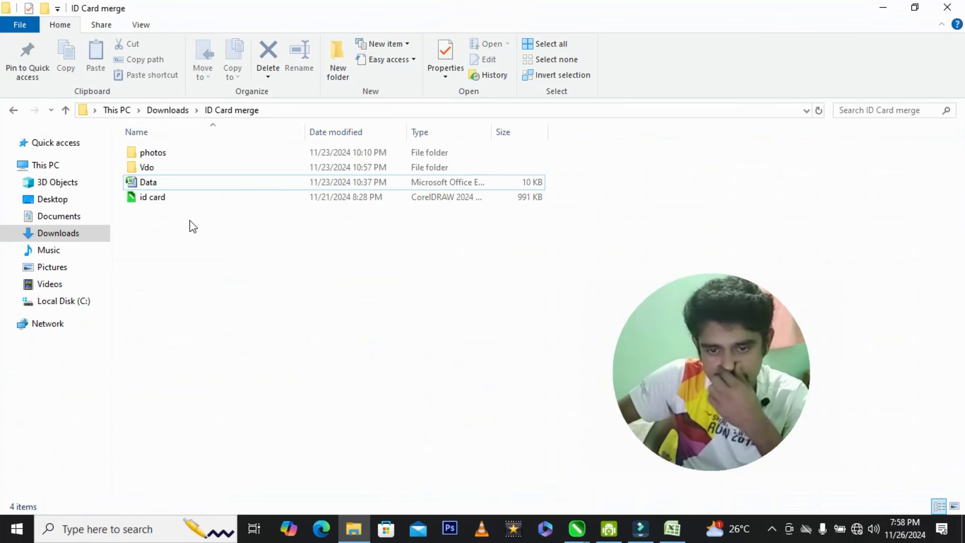
pyautogui.doubleClick(172, 152)
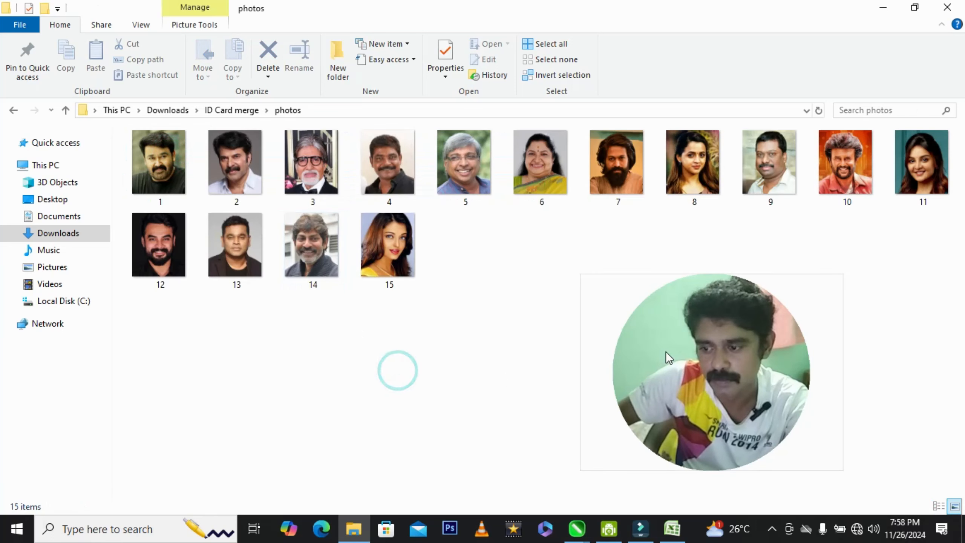
pyautogui.click(141, 25)
pyautogui.click(164, 44)
pyautogui.click(186, 240)
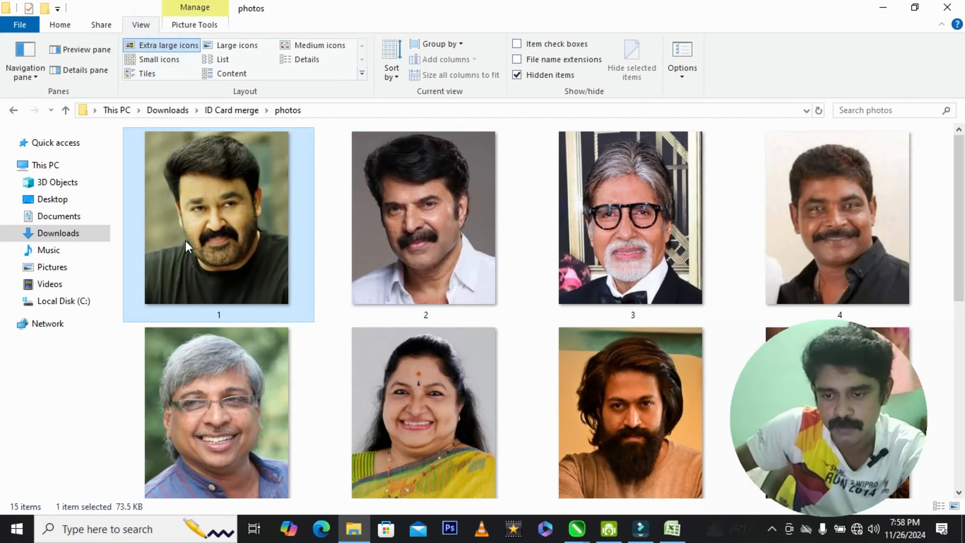
# - Compare the first three names in the Excel sheet with photos 1, 2 and 3, and look through the remaining numbered photos
pyautogui.hotkey('alt', 'Tab')
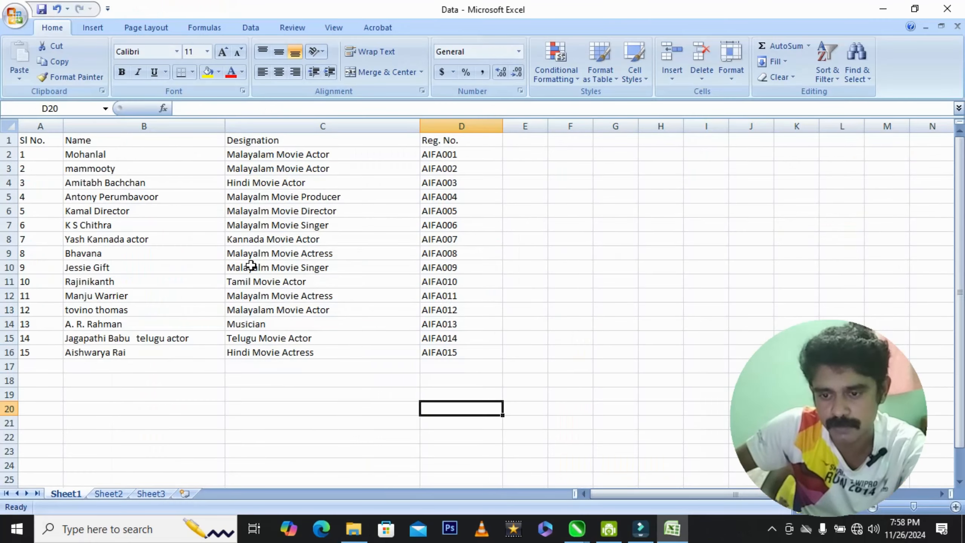
pyautogui.click(104, 154)
pyautogui.hotkey('alt', 'Tab')
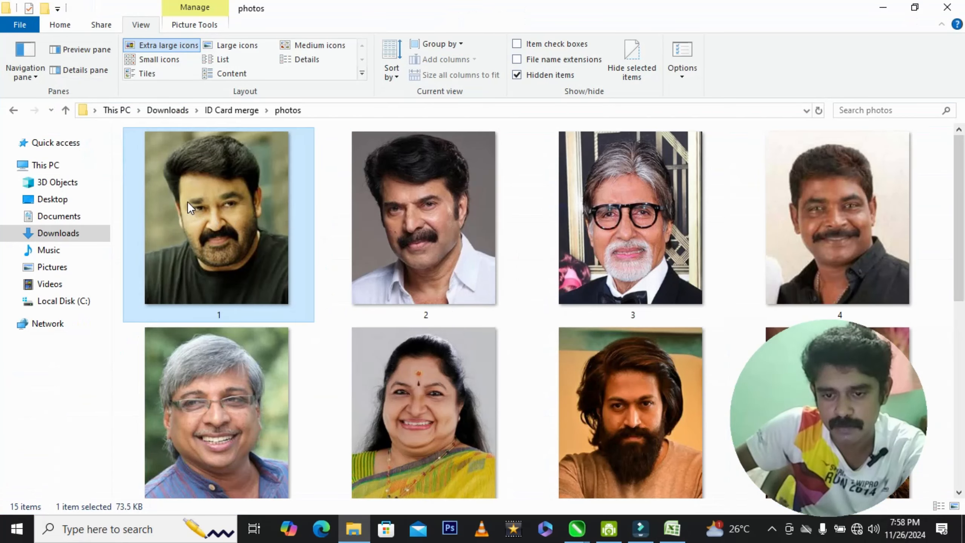
pyautogui.hotkey('alt', 'Tab')
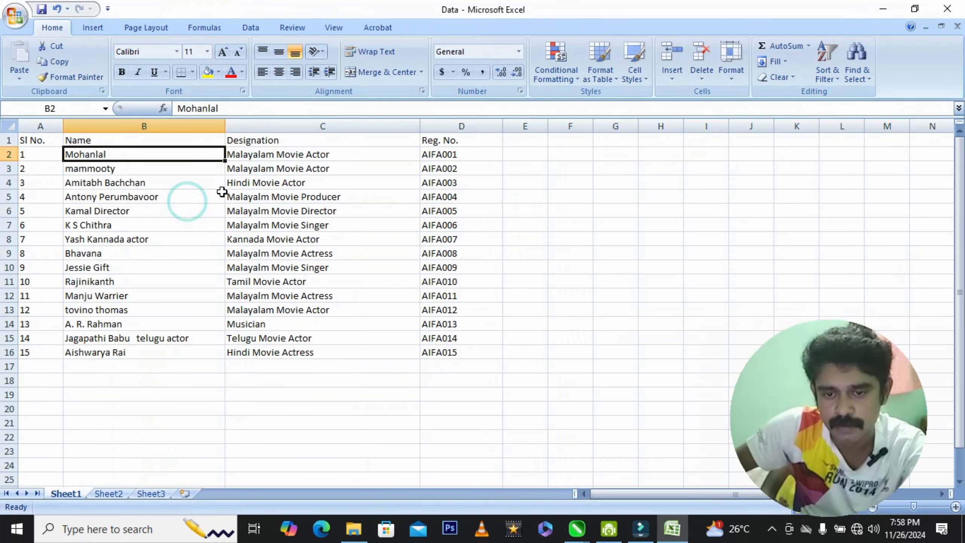
pyautogui.click(126, 171)
pyautogui.hotkey('alt', 'Tab')
pyautogui.click(434, 310)
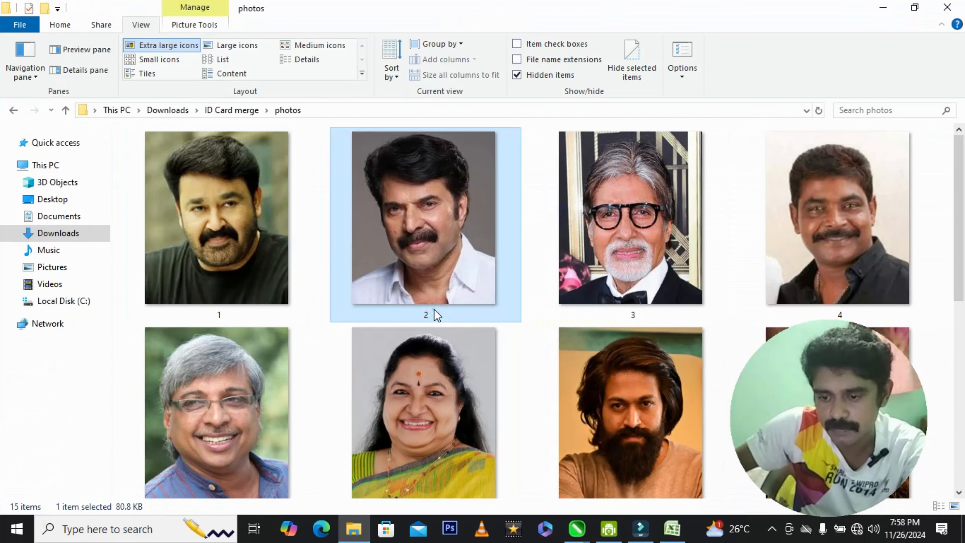
pyautogui.hotkey('alt', 'Tab')
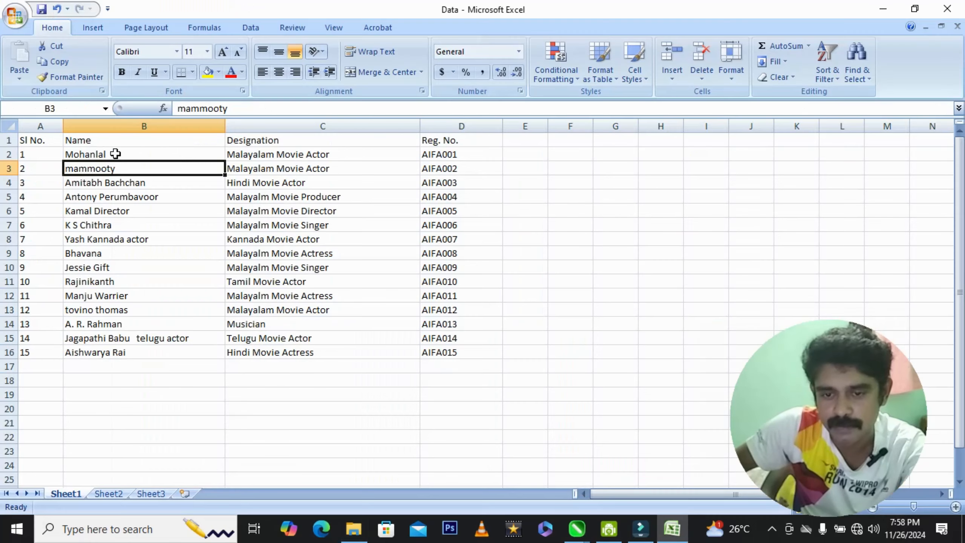
pyautogui.click(106, 185)
pyautogui.hotkey('alt', 'Tab')
pyautogui.click(651, 286)
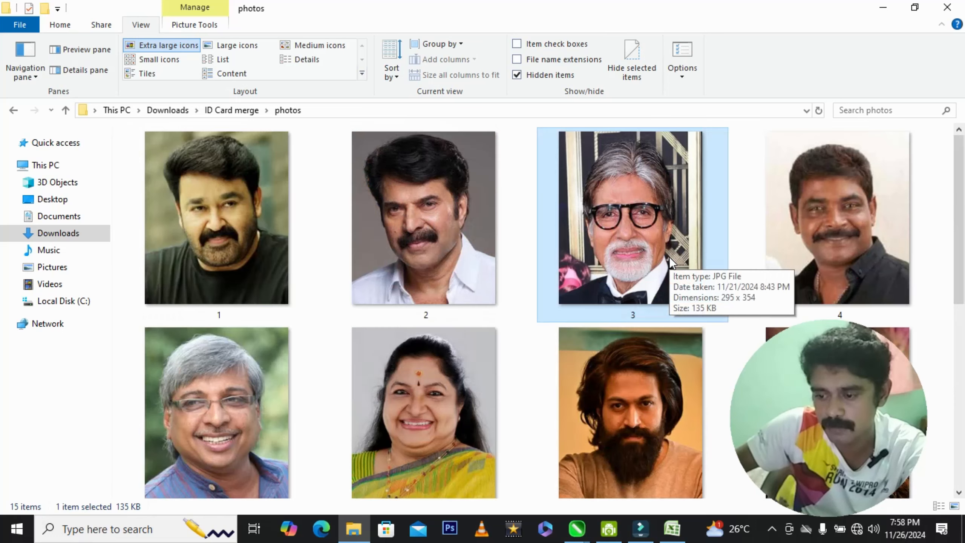
pyautogui.scroll(-5, 668, 257)
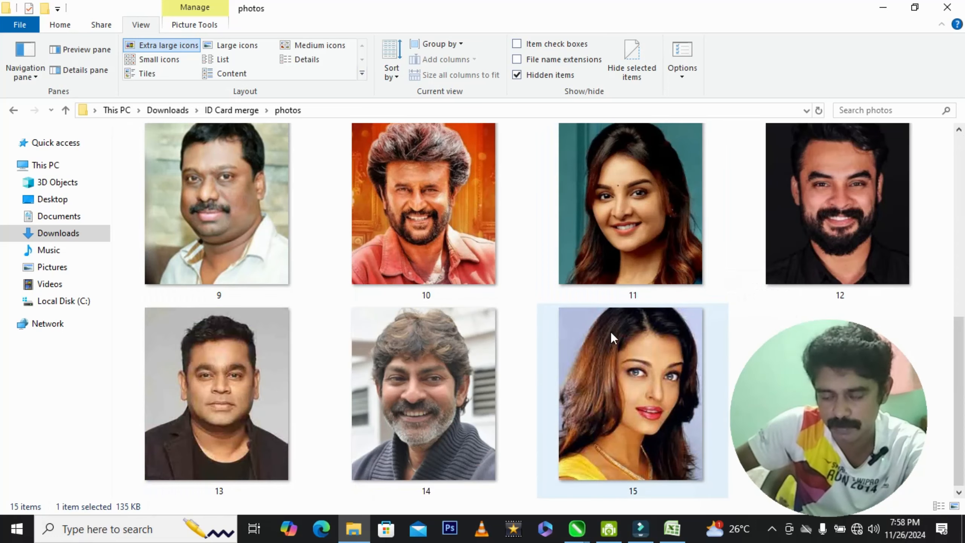
# - Show the images in the photos folder as large icons and return to the ID Card merge folder
pyautogui.moveTo(609, 334)
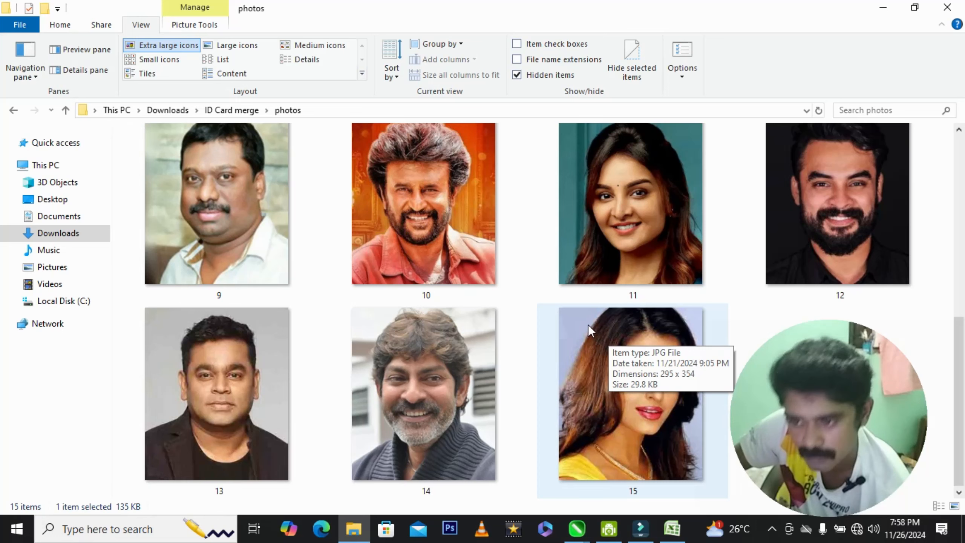
pyautogui.moveTo(423, 300)
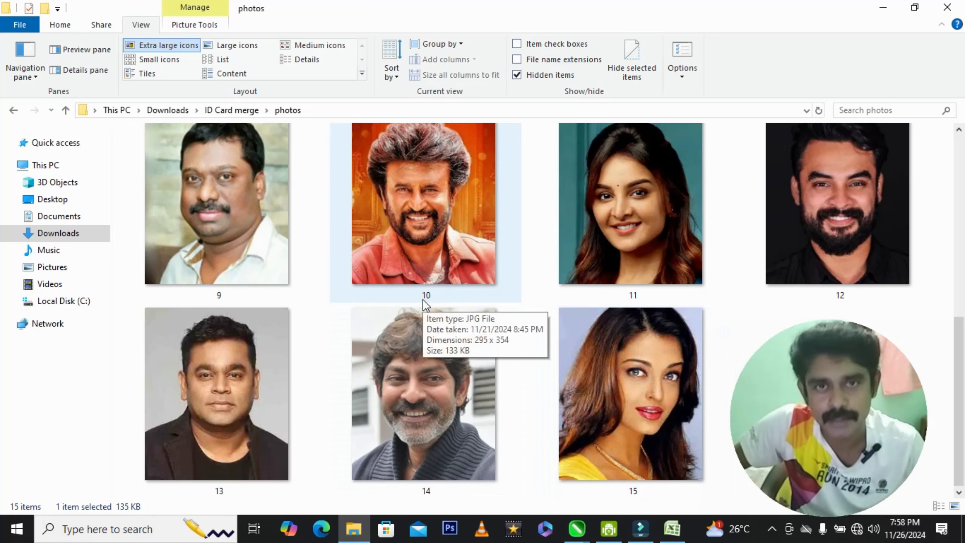
pyautogui.scroll(5, 422, 299)
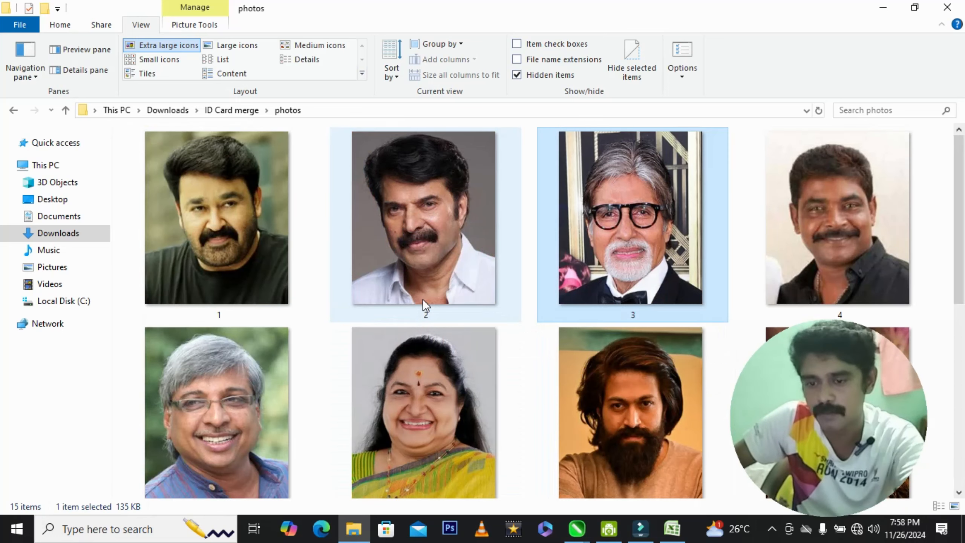
pyautogui.click(228, 45)
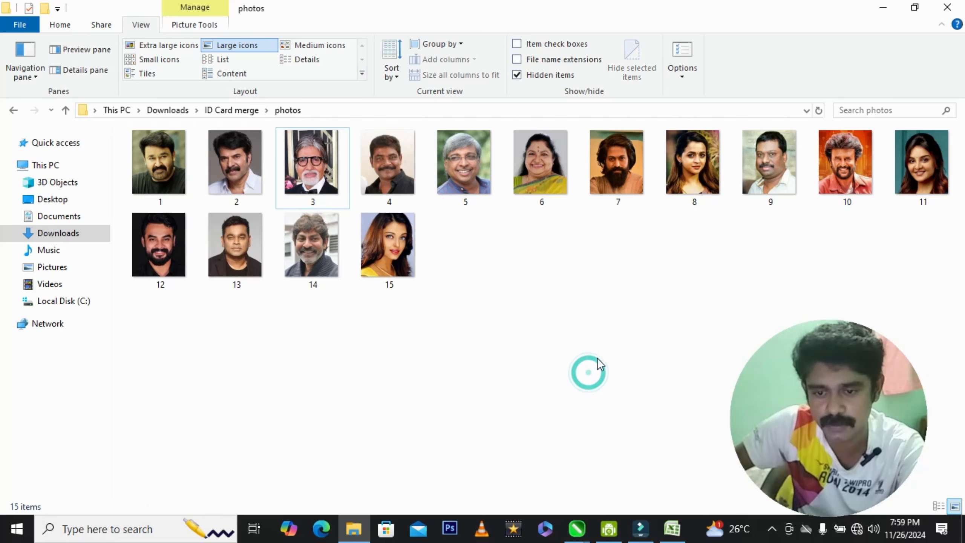
pyautogui.click(599, 335)
pyautogui.click(13, 110)
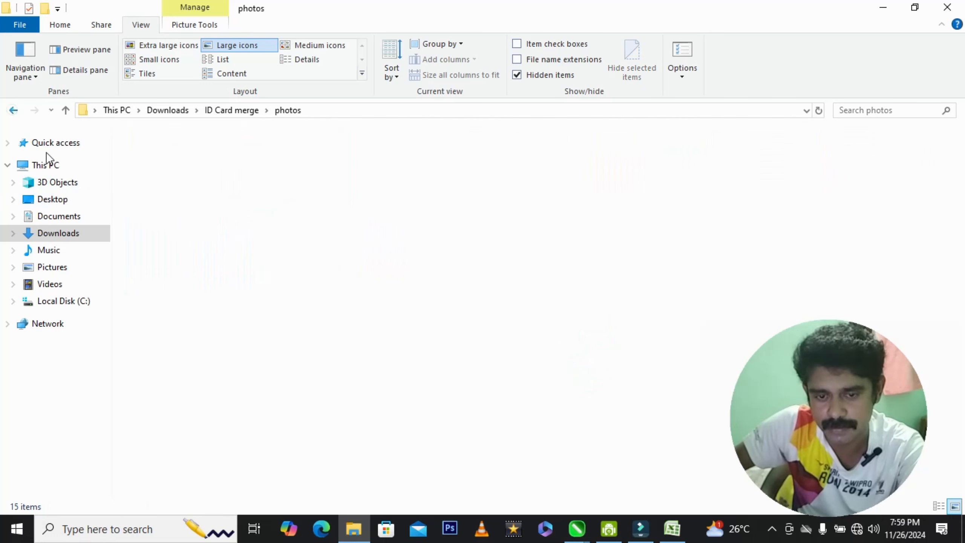
# - Switch to the Data workbook in Excel and review the header row fields Sl No., Name, Designation and Reg. No
pyautogui.click(672, 529)
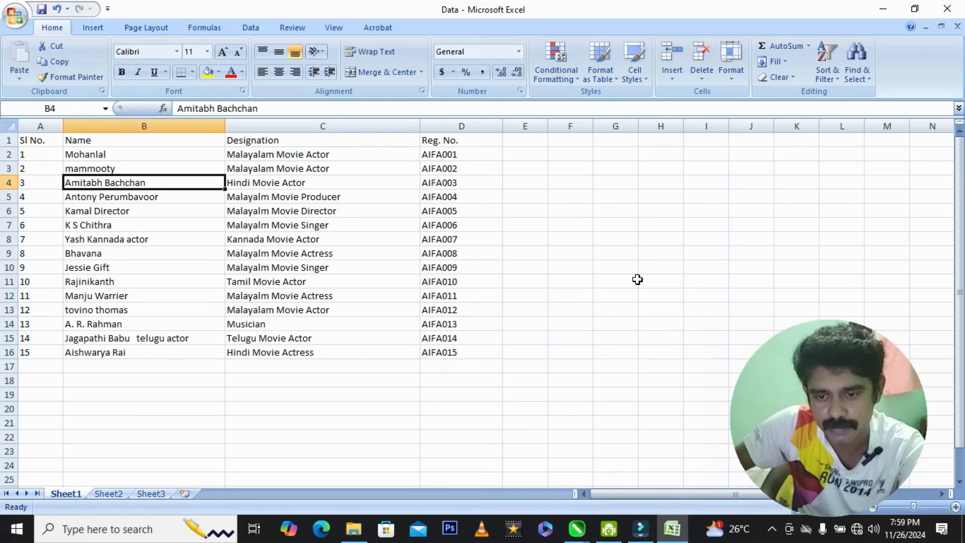
pyautogui.click(884, 9)
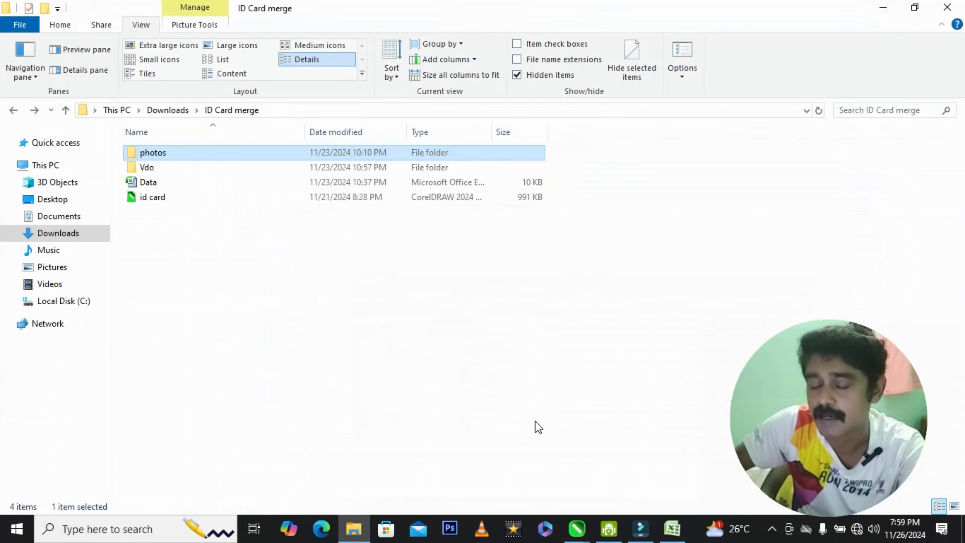
pyautogui.click(672, 529)
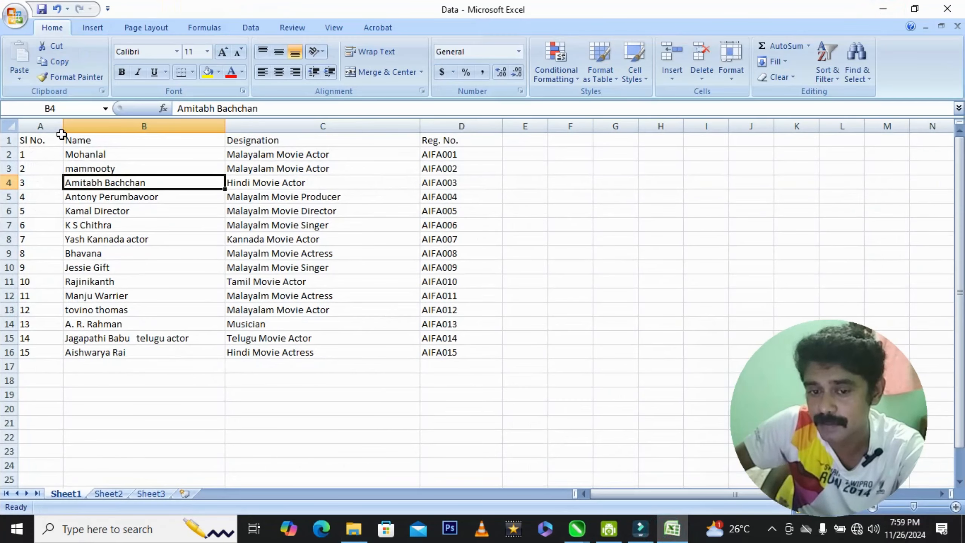
pyautogui.click(45, 139)
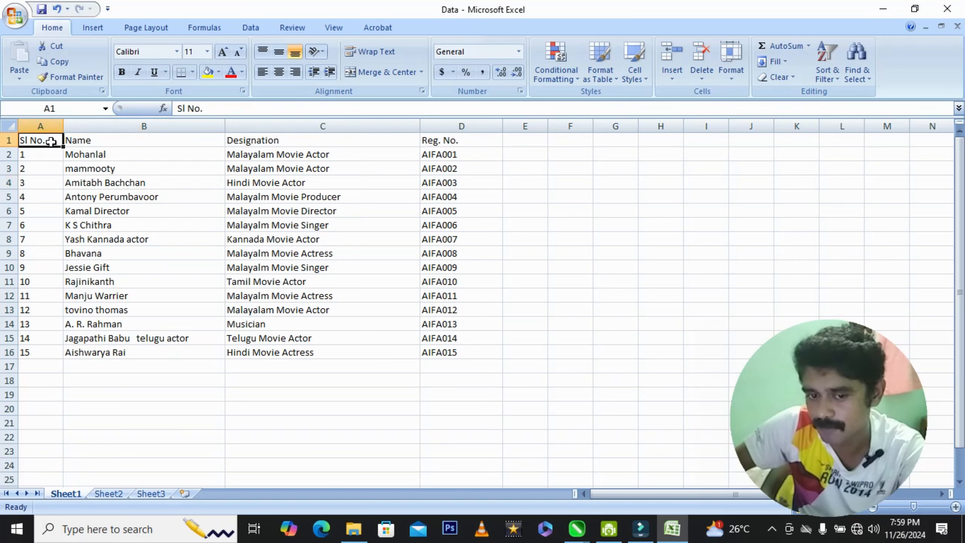
pyautogui.click(49, 140)
pyautogui.click(84, 139)
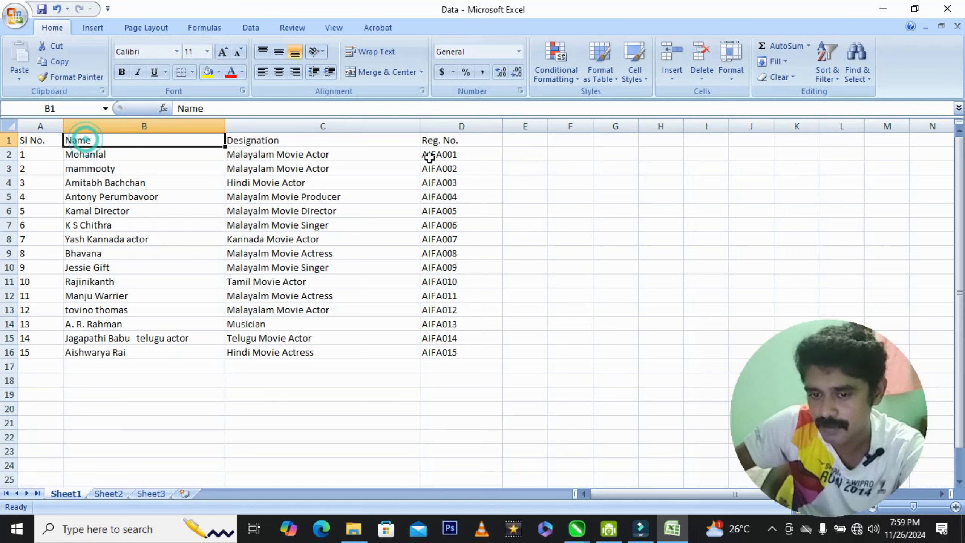
pyautogui.click(454, 140)
pyautogui.click(80, 141)
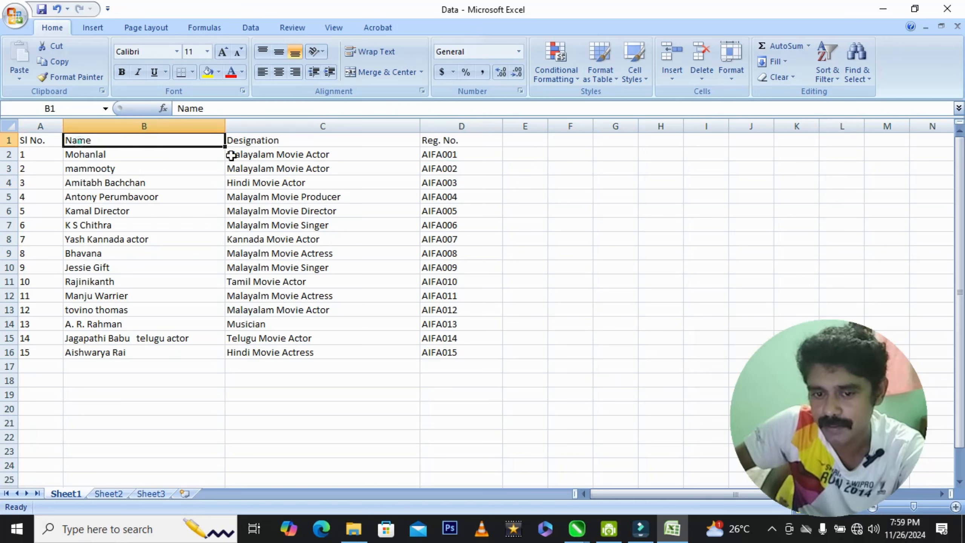
pyautogui.click(312, 140)
pyautogui.click(456, 141)
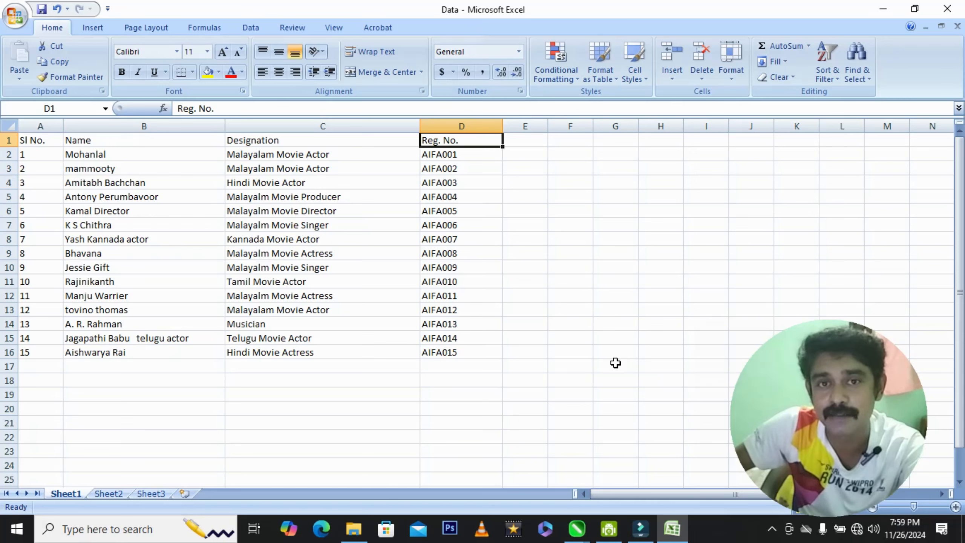
pyautogui.click(615, 363)
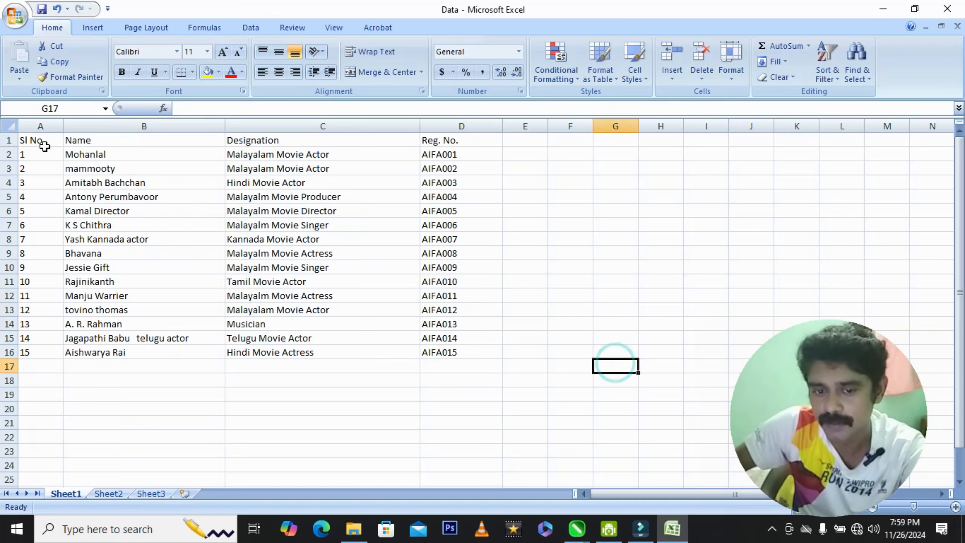
pyautogui.click(5, 140)
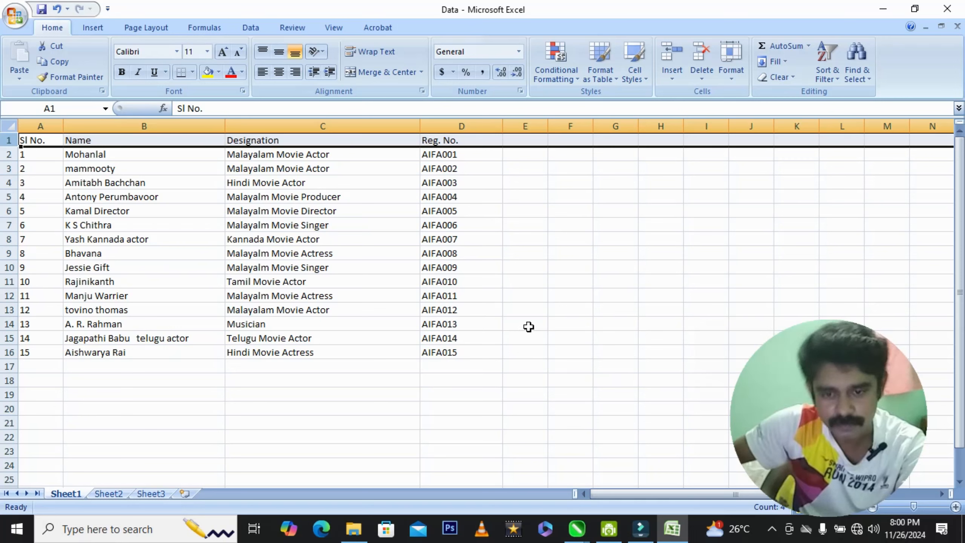
# - Add the heading Photo in cell E1 and widen column E
pyautogui.click(531, 326)
pyautogui.click(517, 139)
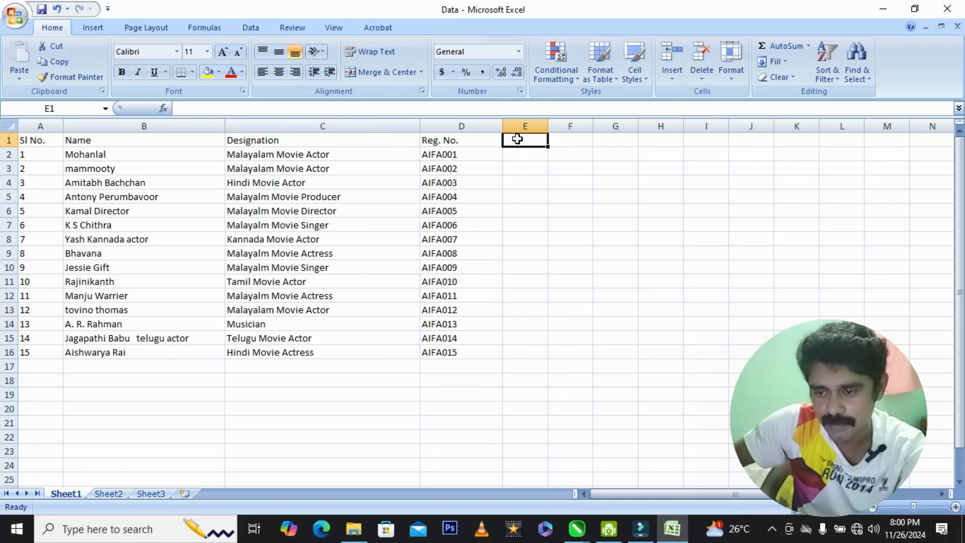
pyautogui.moveTo(548, 126); pyautogui.dragTo(595, 126)
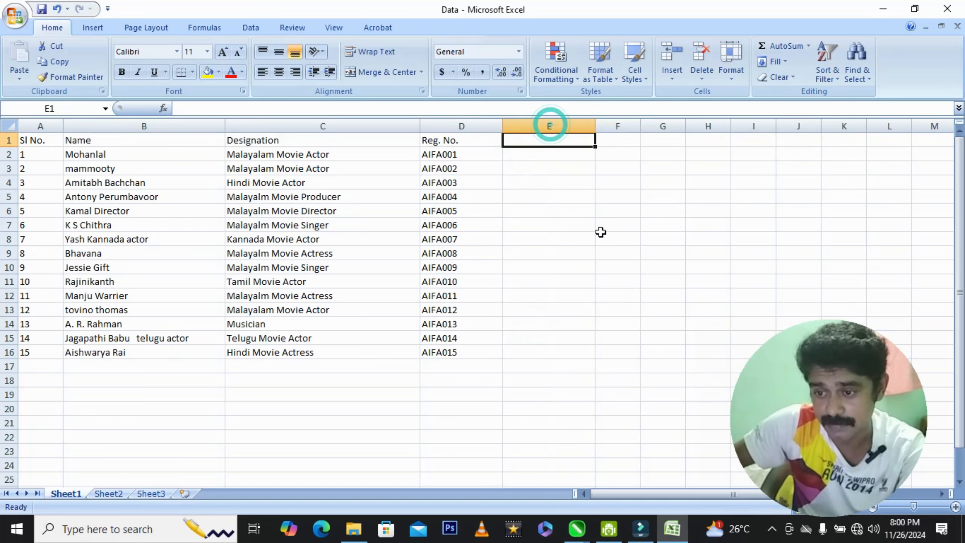
pyautogui.click(552, 140)
pyautogui.write('P')
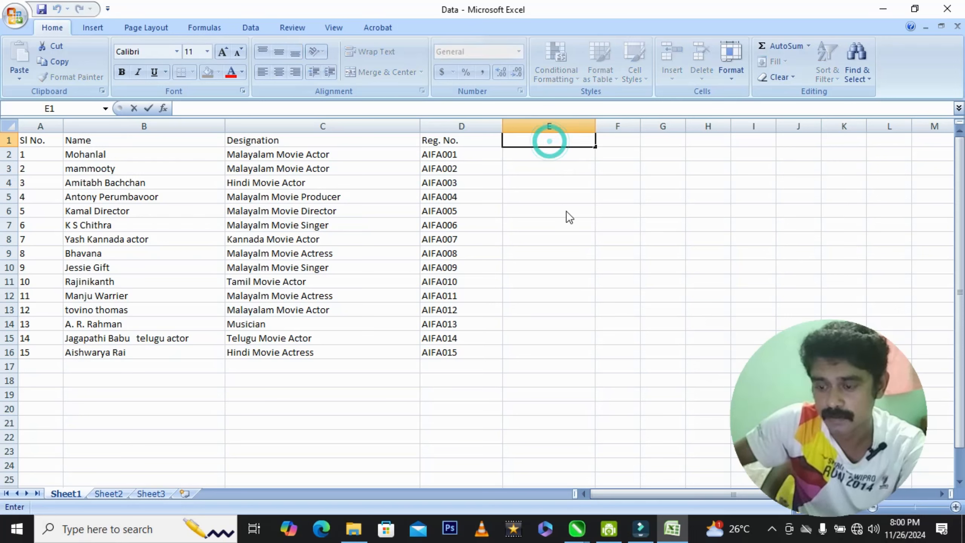
pyautogui.write('hoi')
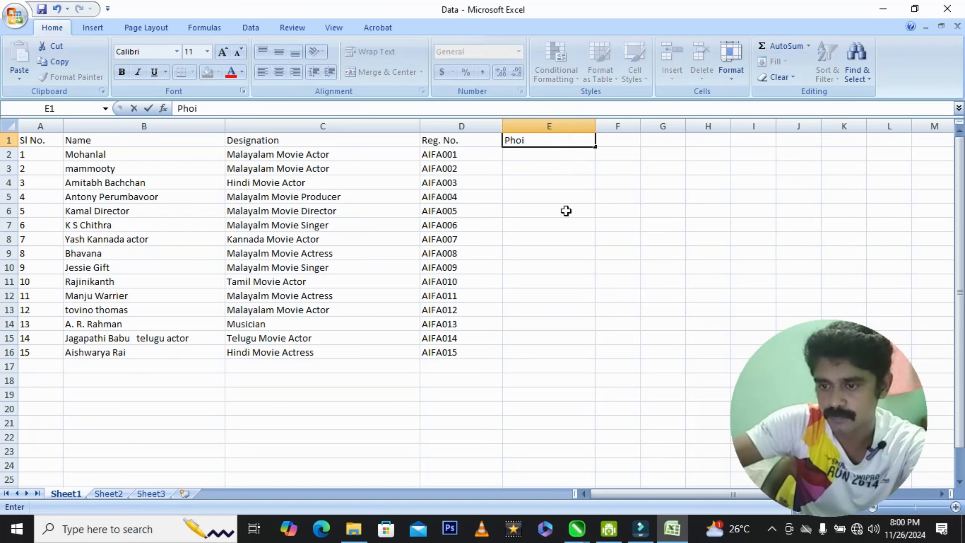
pyautogui.press('BackSpace')
pyautogui.write('to')
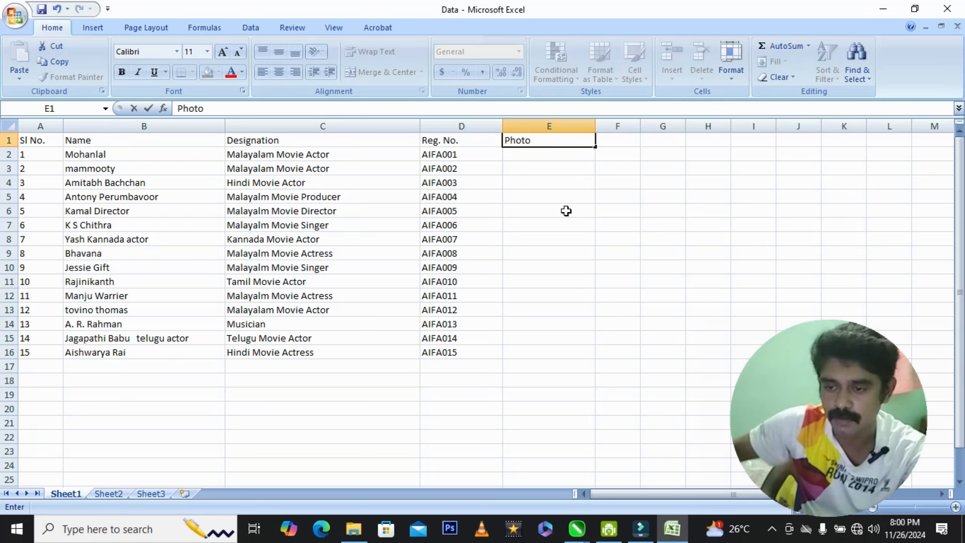
pyautogui.click(566, 211)
pyautogui.moveTo(595, 126); pyautogui.dragTo(709, 126)
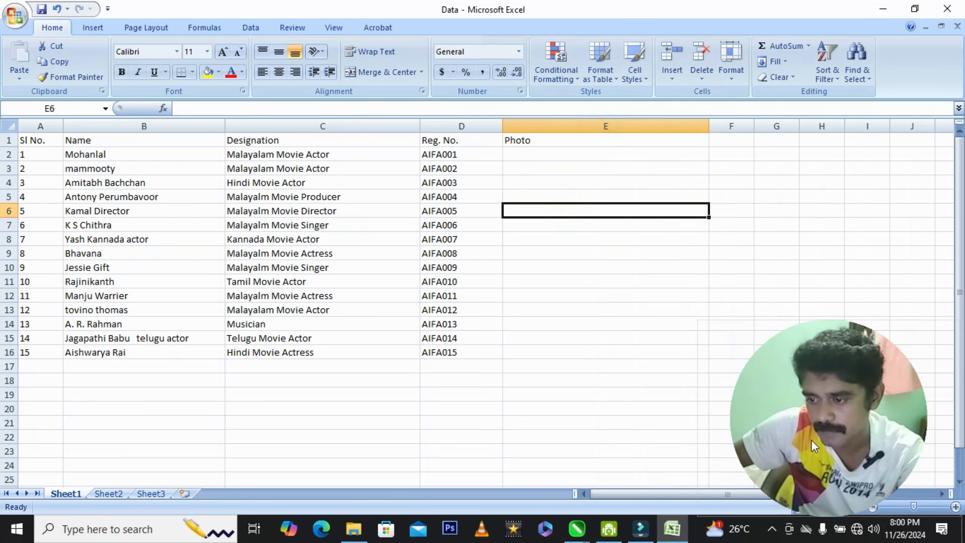
pyautogui.click(700, 320)
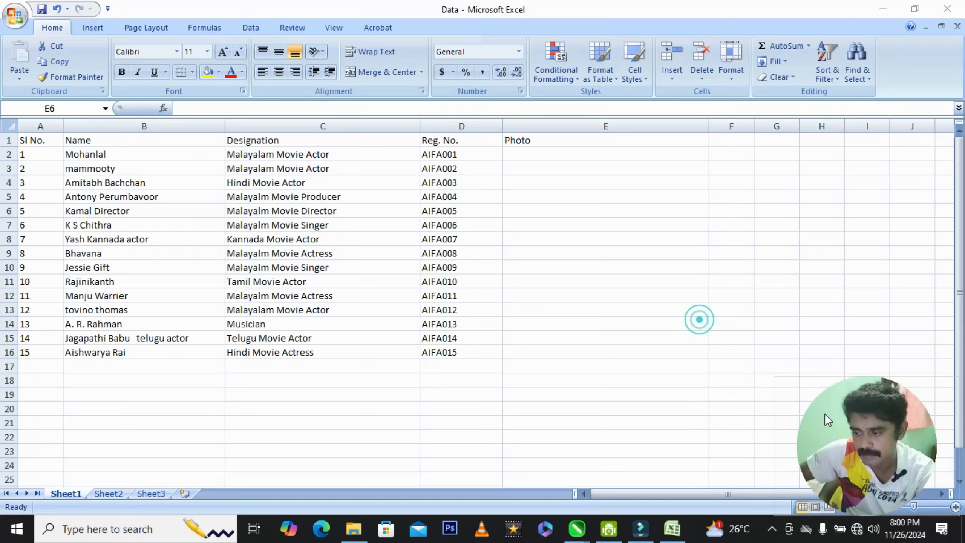
# - Examine the empty cells under the Photo heading and select cell E2 for the first record
pyautogui.click(556, 156)
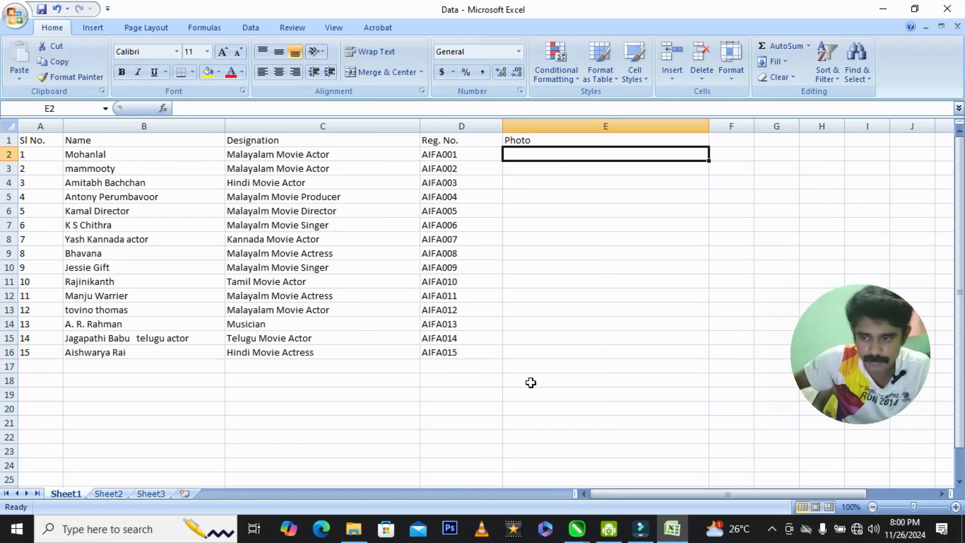
pyautogui.click(557, 171)
pyautogui.click(553, 210)
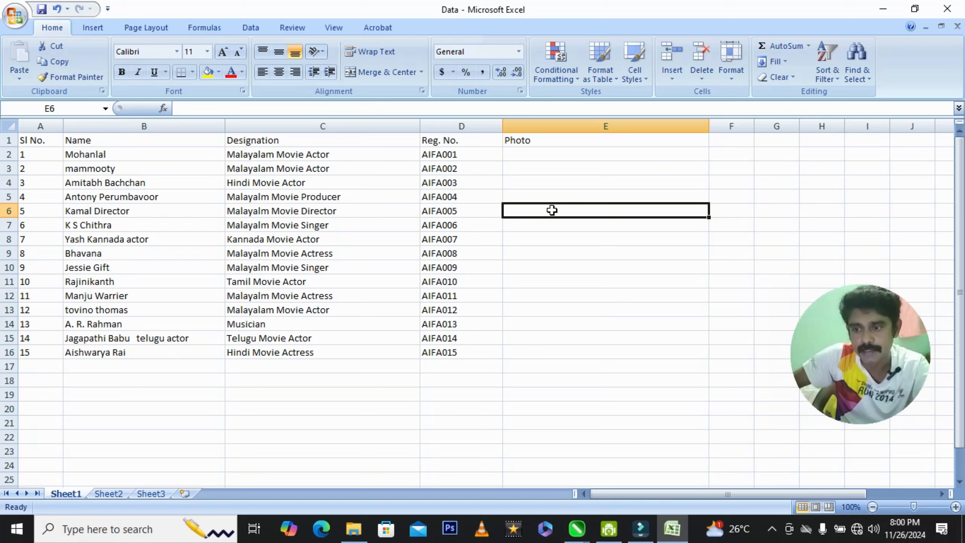
pyautogui.click(555, 158)
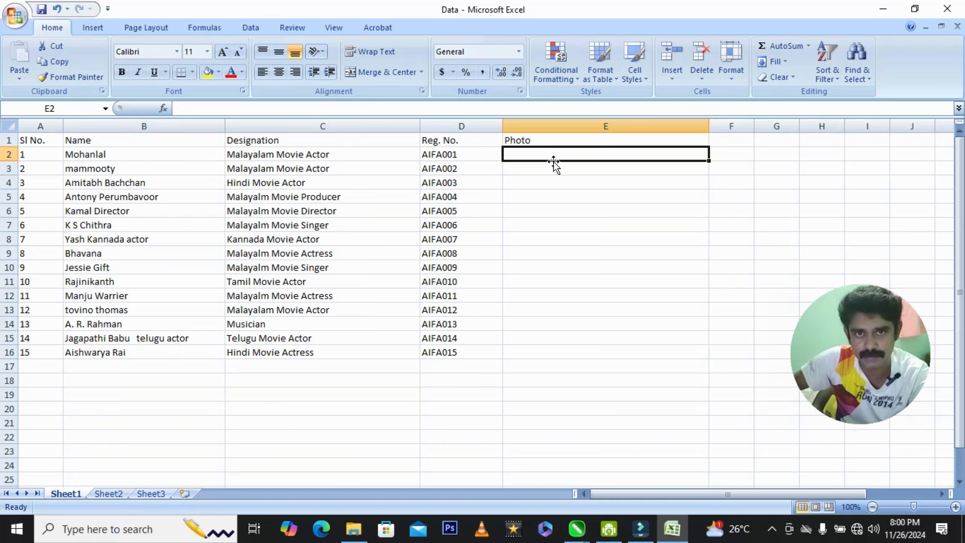
pyautogui.click(588, 255)
pyautogui.click(553, 154)
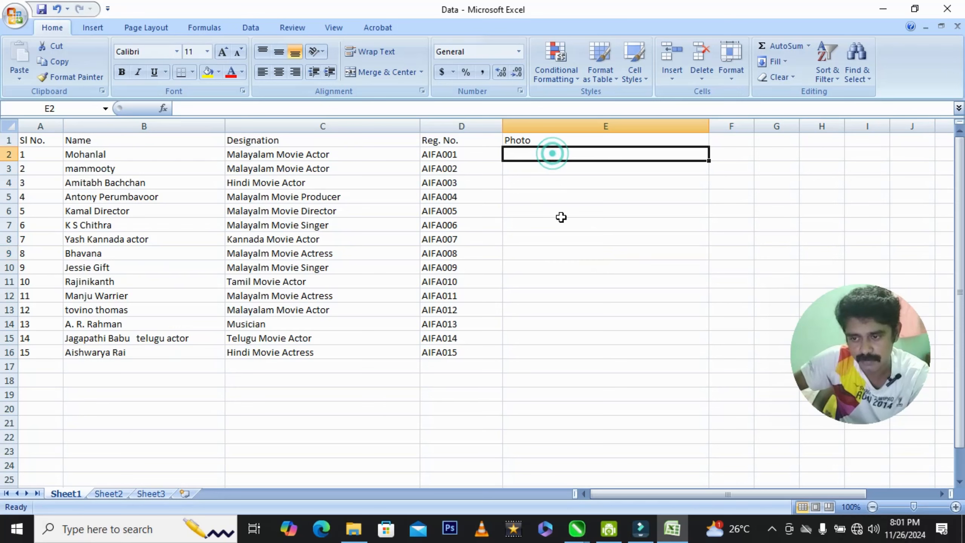
# - Switch to File Explorer, open the photos folder, select photo 1 and view the folder's full path
pyautogui.click(353, 528)
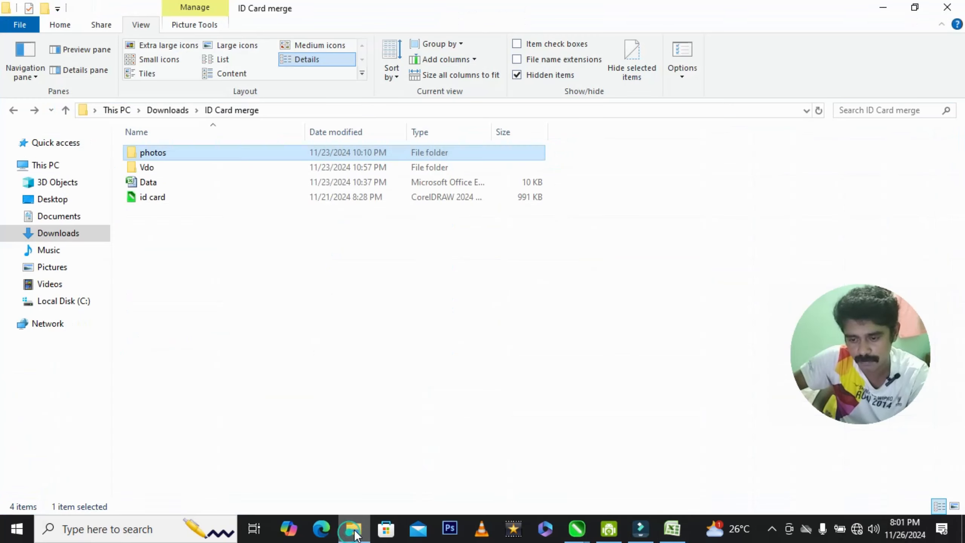
pyautogui.doubleClick(178, 154)
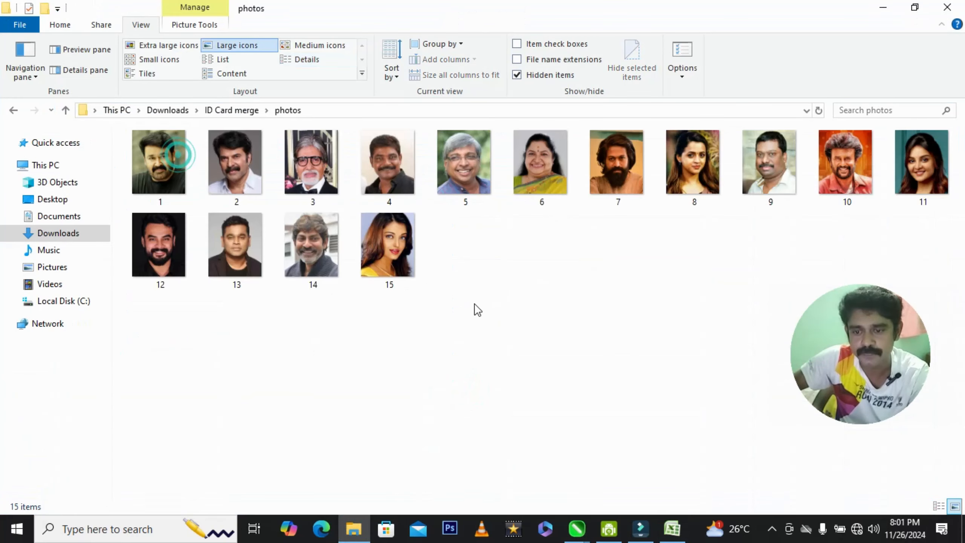
pyautogui.click(167, 168)
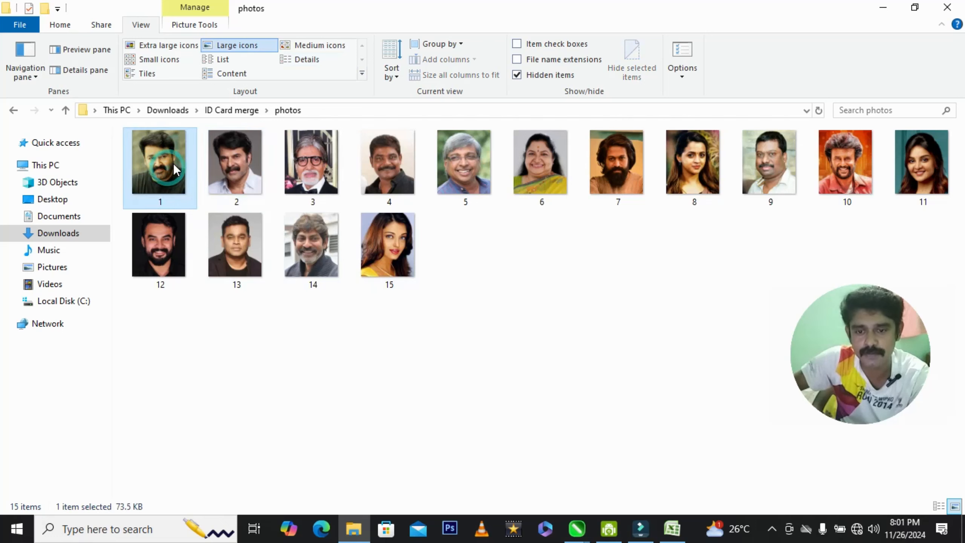
pyautogui.click(310, 110)
pyautogui.moveTo(302, 111); pyautogui.dragTo(96, 119)
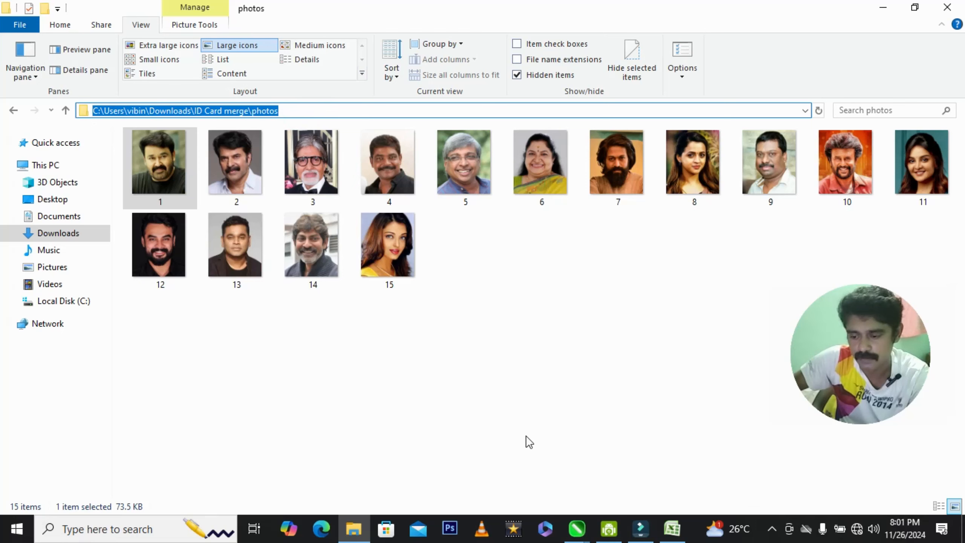
pyautogui.click(526, 423)
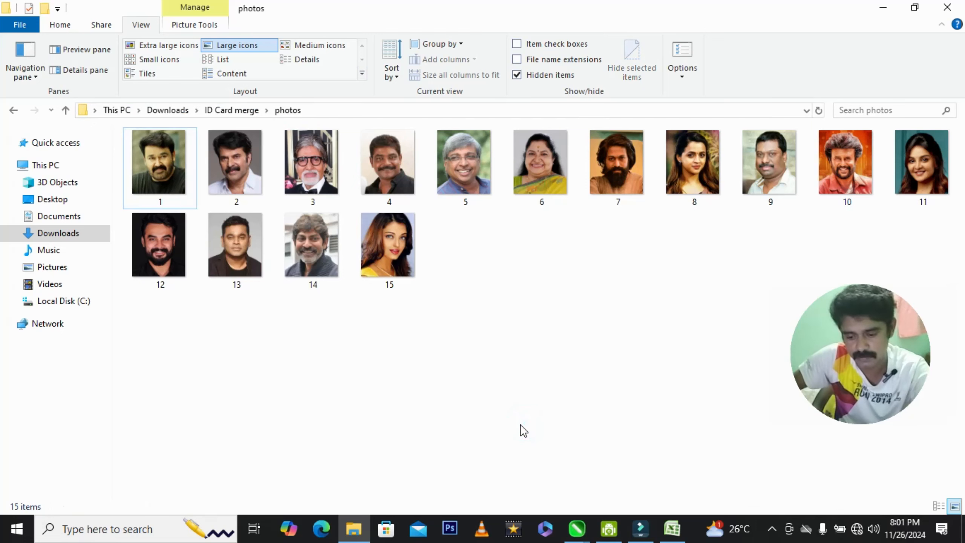
# - Launch ZoomIt from the screen recorder folder inside C:\software in a new File Explorer window, and minimize that window
pyautogui.press('super+e')
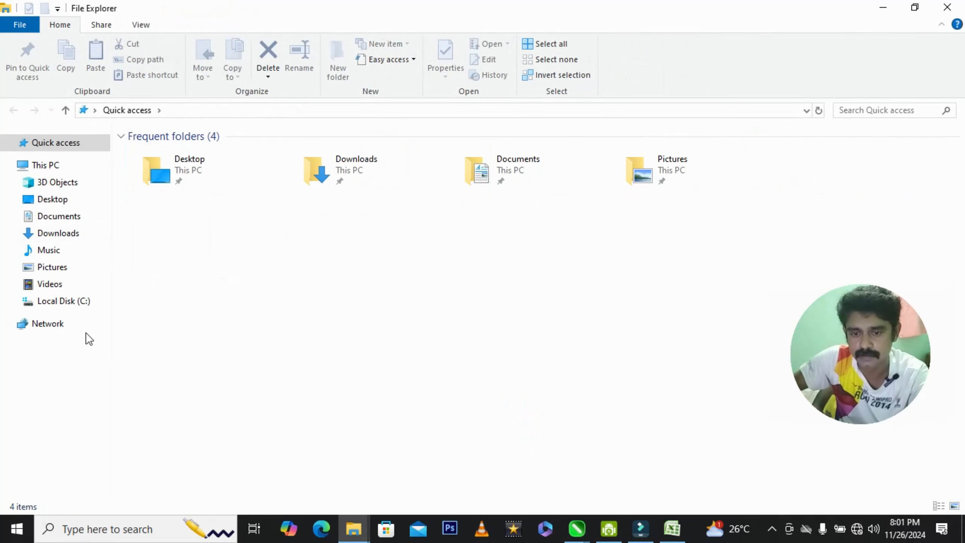
pyautogui.click(61, 301)
pyautogui.click(483, 398)
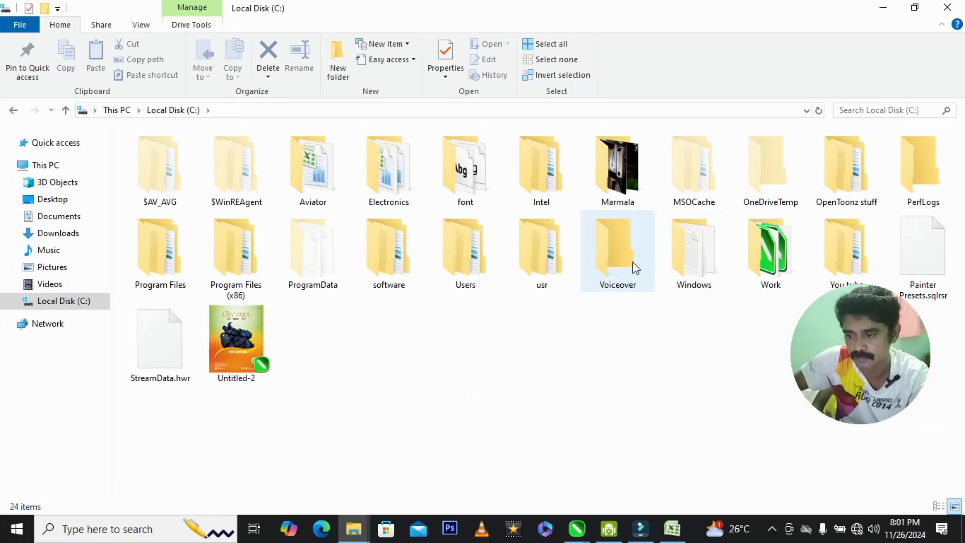
pyautogui.doubleClick(387, 269)
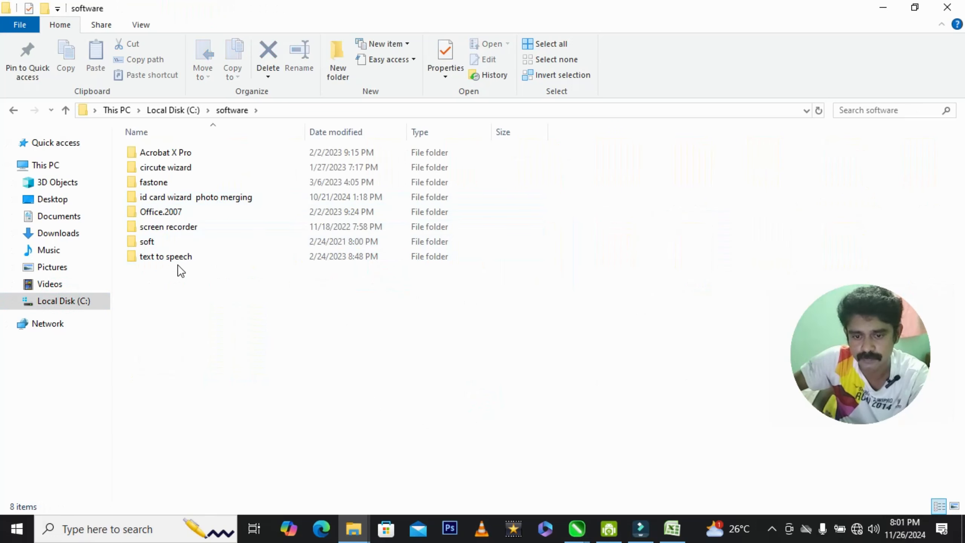
pyautogui.doubleClick(176, 227)
pyautogui.click(164, 227)
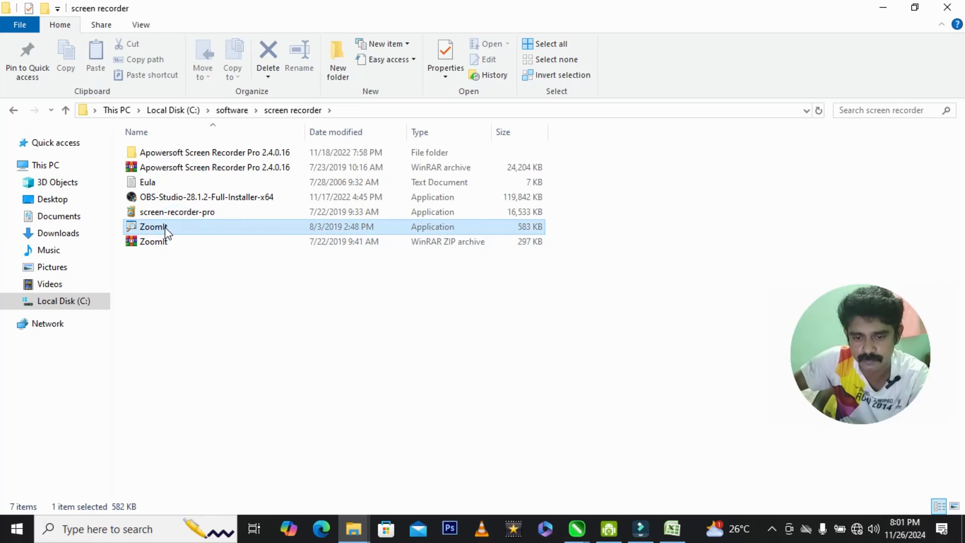
pyautogui.click(878, 10)
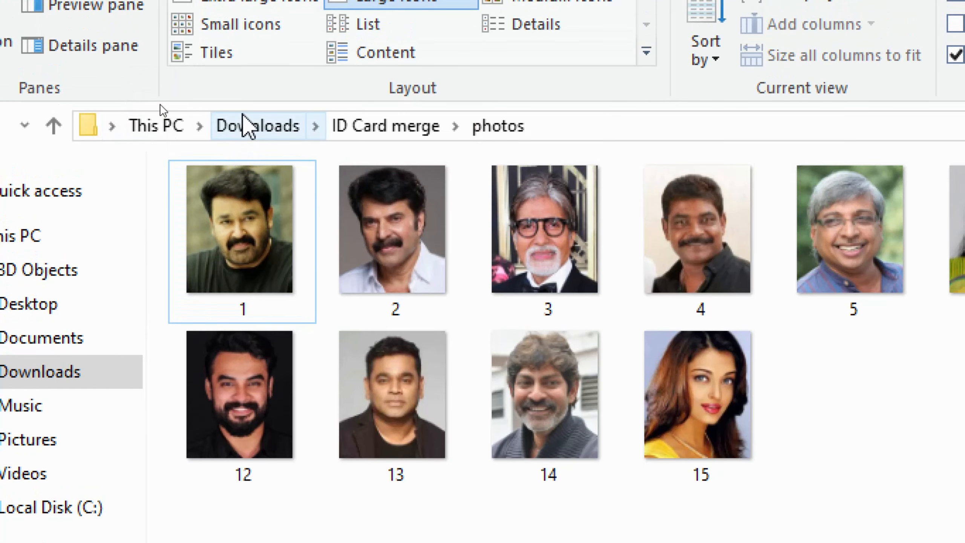
# - Go to Downloads, reopen the photos folder inside ID Card merge, and examine its full folder path
pyautogui.click(245, 121)
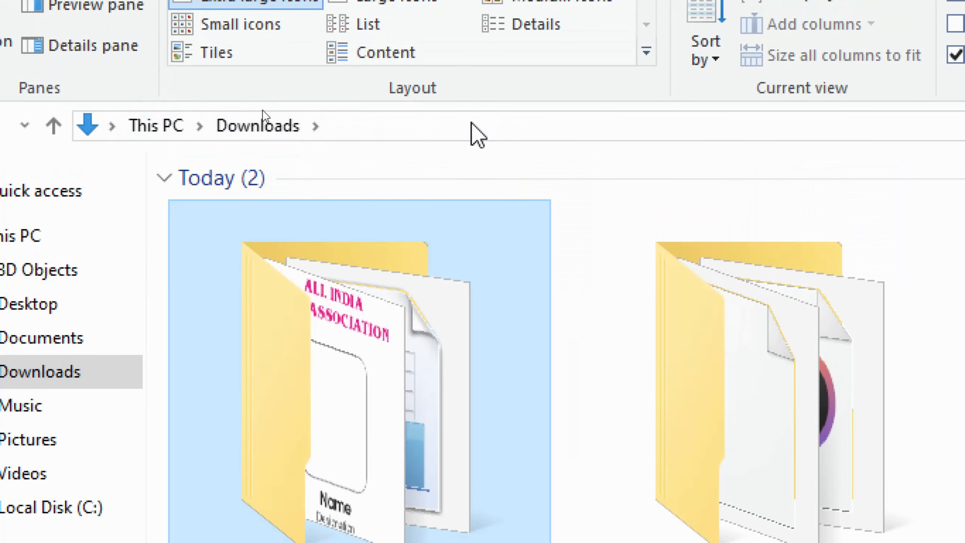
pyautogui.click(240, 119)
pyautogui.doubleClick(213, 239)
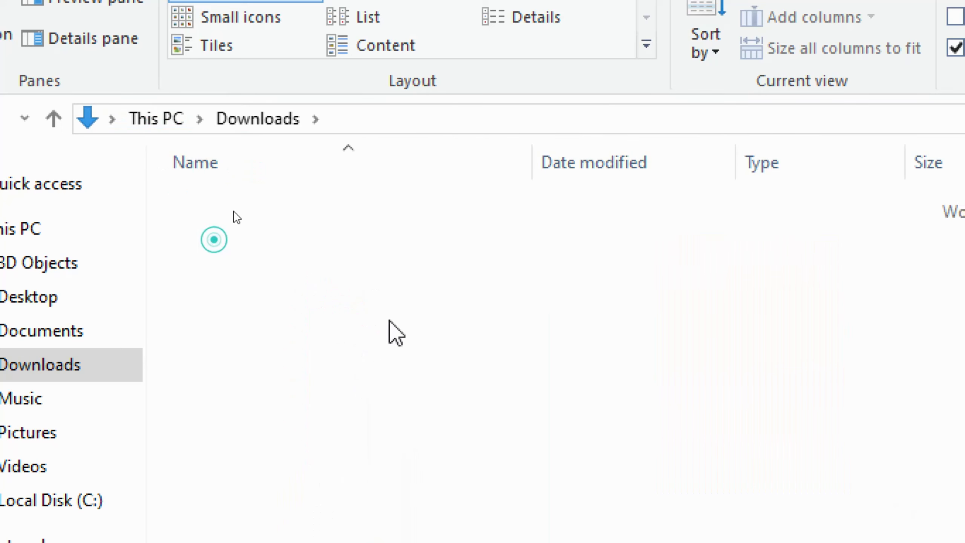
pyautogui.doubleClick(196, 201)
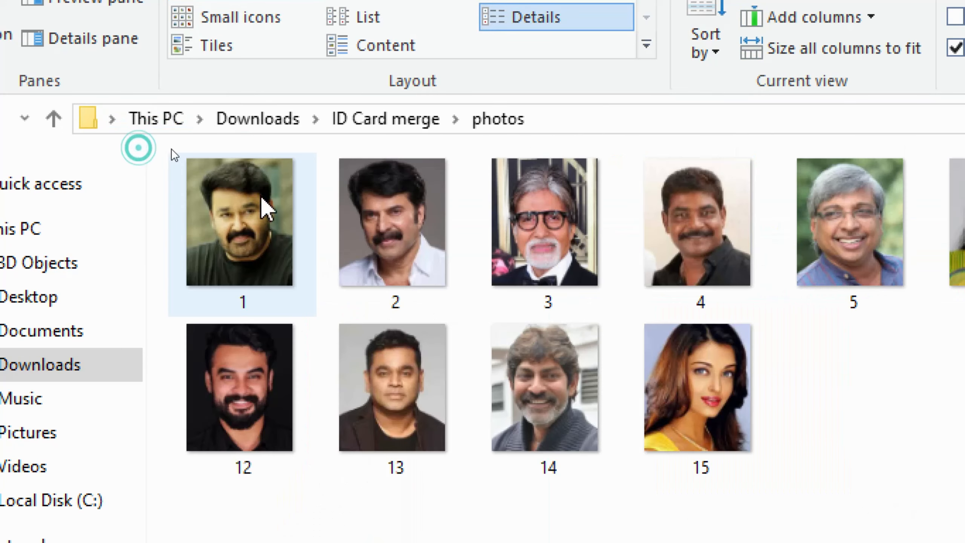
pyautogui.click(309, 112)
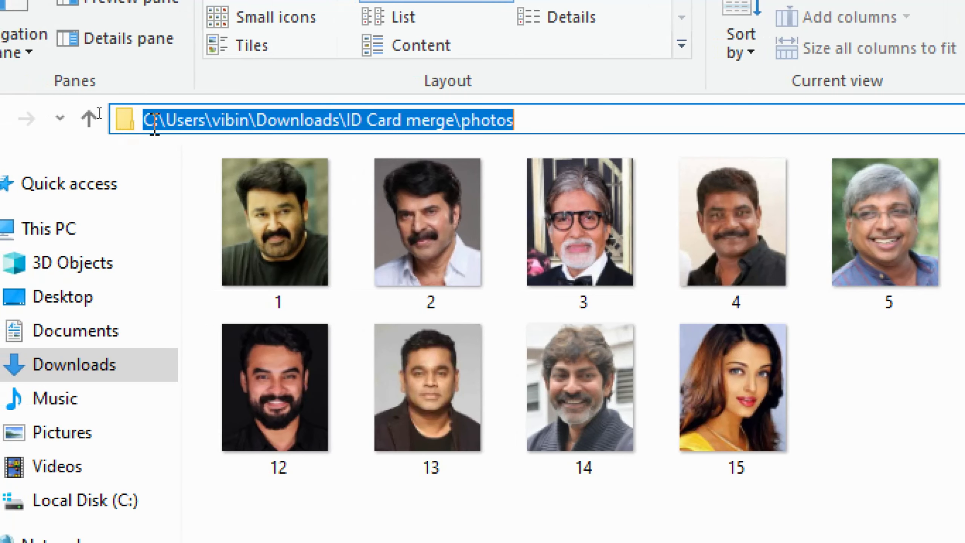
pyautogui.moveTo(154, 121); pyautogui.dragTo(608, 116)
pyautogui.click(502, 121)
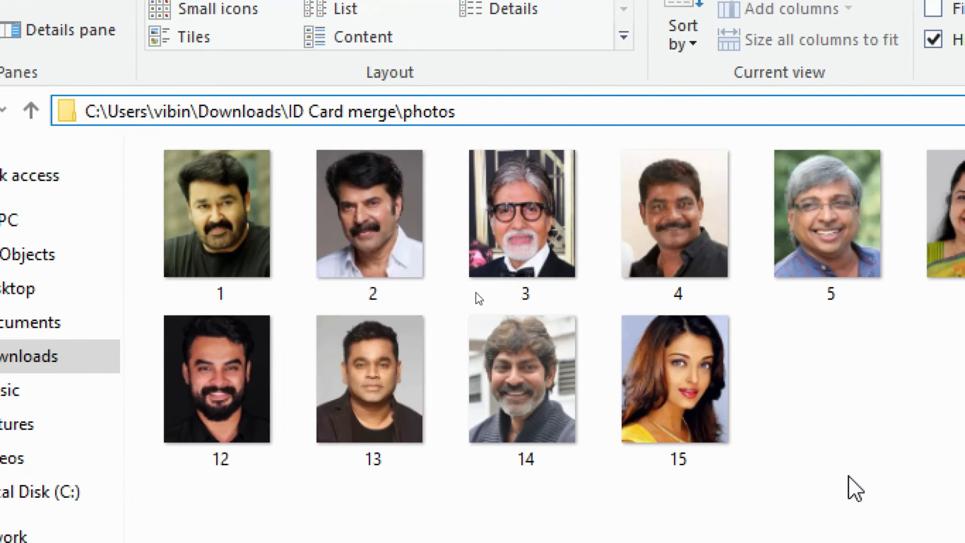
pyautogui.click(859, 426)
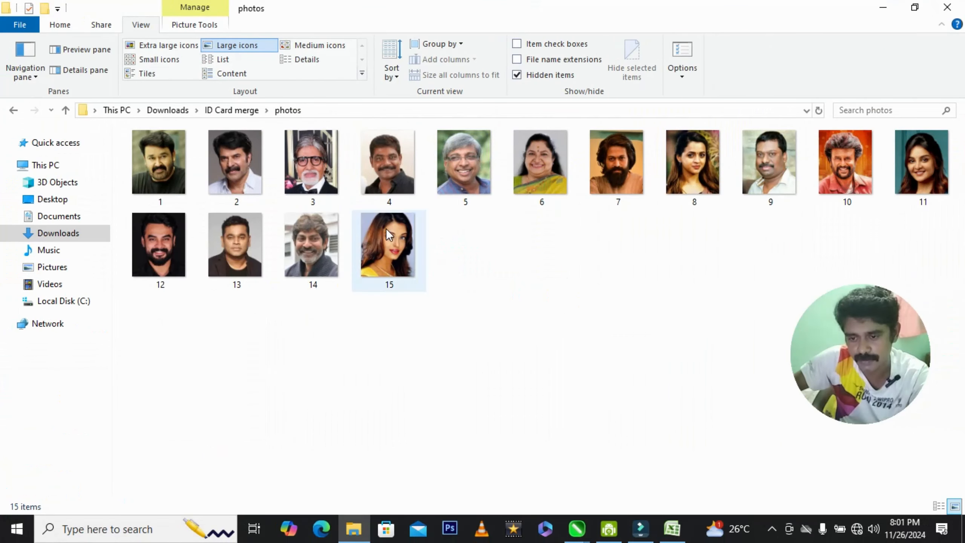
# - Select photos 1 through 15 in the photos folder, copy their file paths, and clear the selection
pyautogui.click(838, 514)
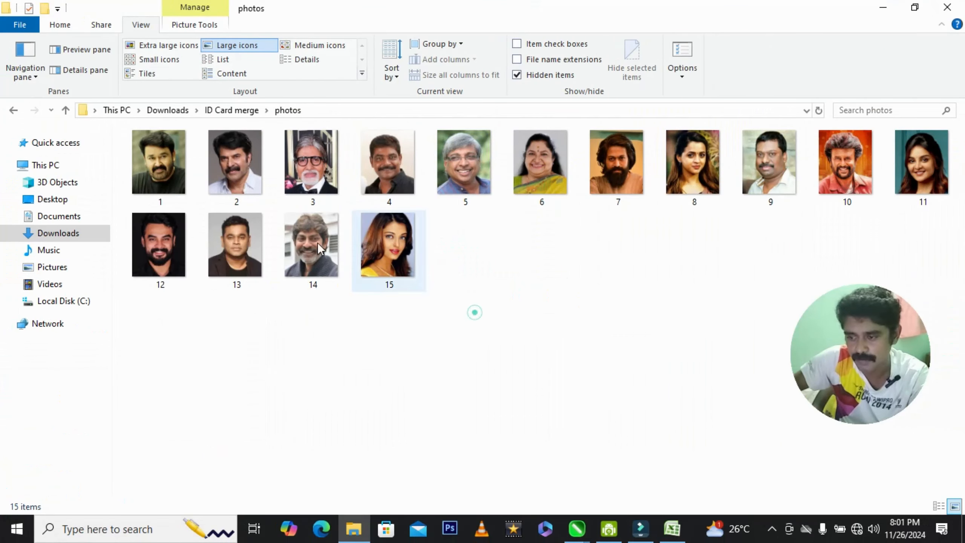
pyautogui.click(175, 168)
pyautogui.keyDown('shift'); pyautogui.click(394, 253); pyautogui.keyUp('shift')
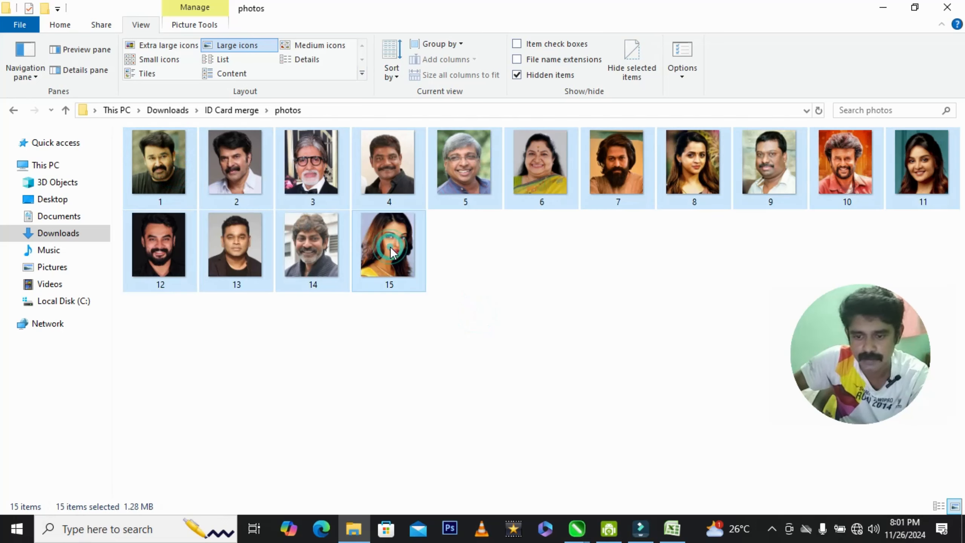
pyautogui.rightClick(168, 161)
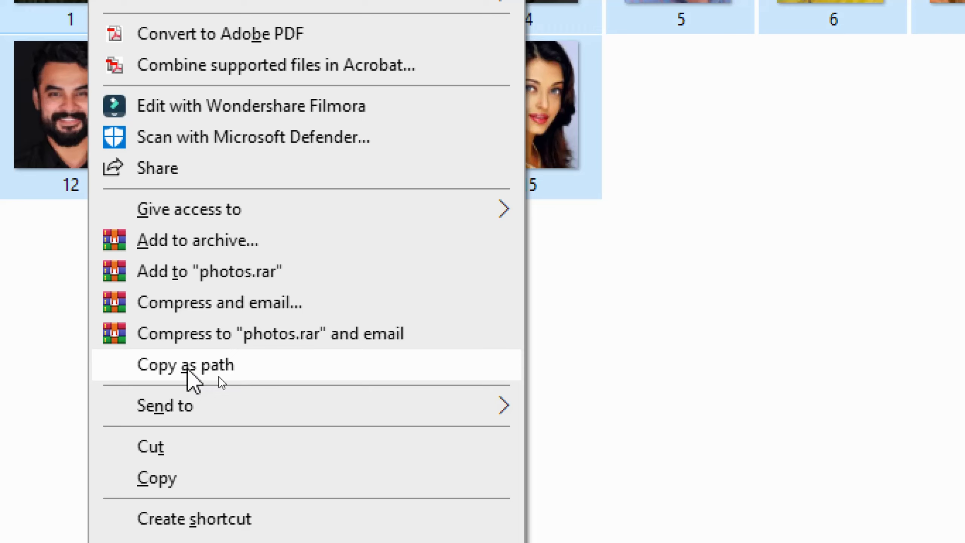
pyautogui.click(219, 376)
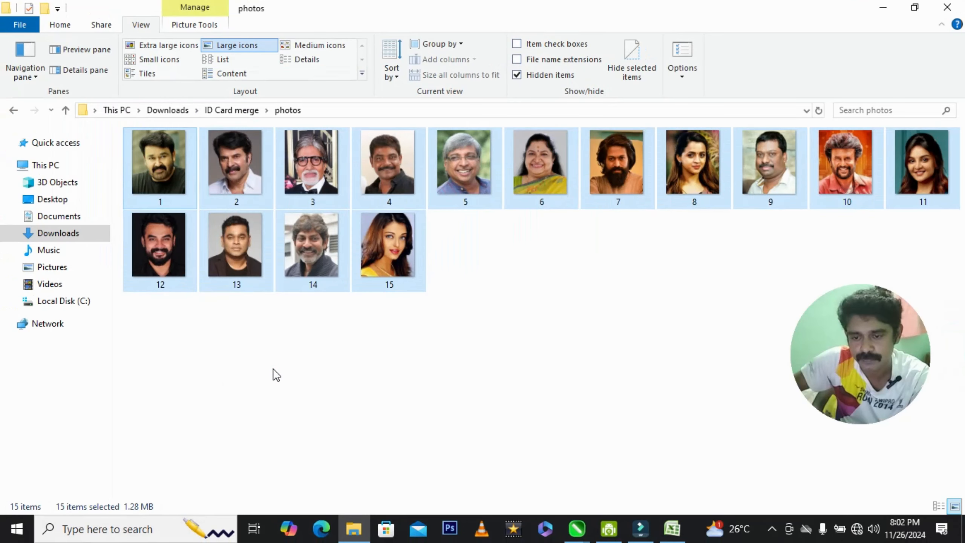
pyautogui.click(292, 346)
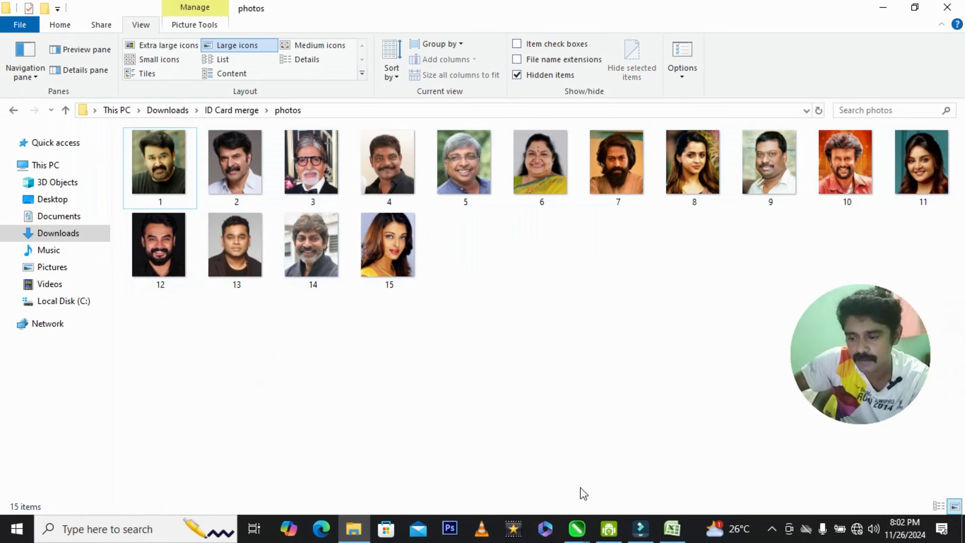
# - Switch to the Excel data sheet, paste the photo paths starting in cell E2, and widen column E to fit them
pyautogui.click(672, 529)
pyautogui.click(625, 336)
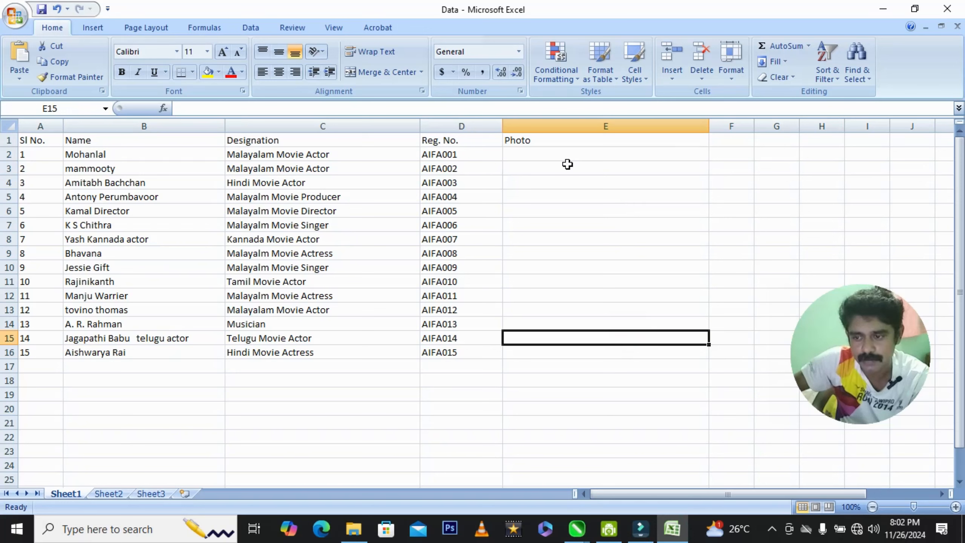
pyautogui.click(553, 154)
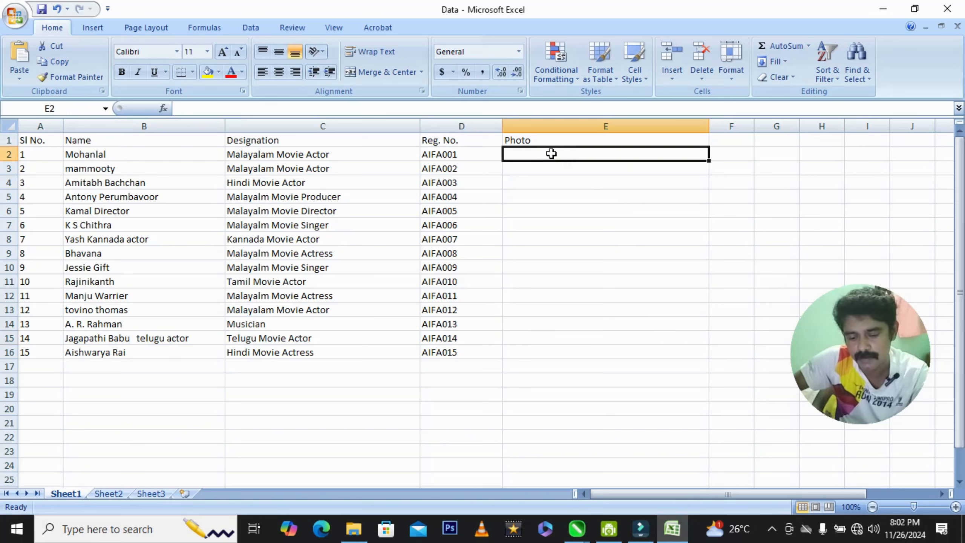
pyautogui.hotkey('ctrl', 'v')
pyautogui.click(586, 398)
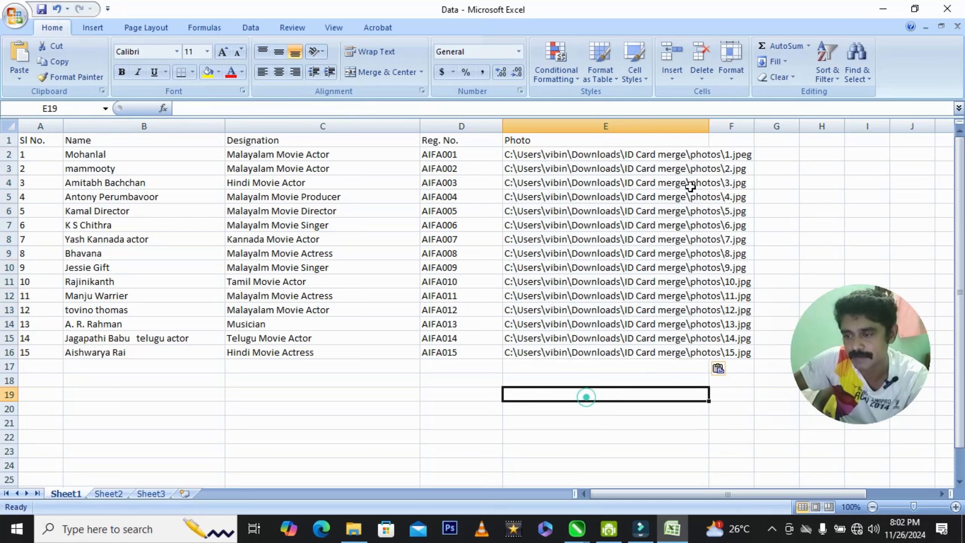
pyautogui.moveTo(708, 127); pyautogui.dragTo(803, 114)
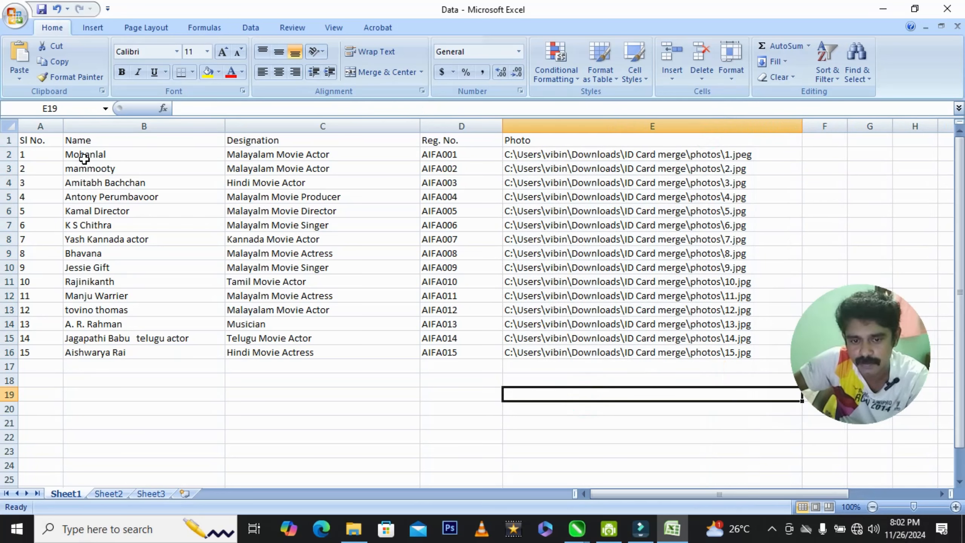
# - Compare the serial numbers in column A with the numbered file paths in the Photo column
pyautogui.click(54, 157)
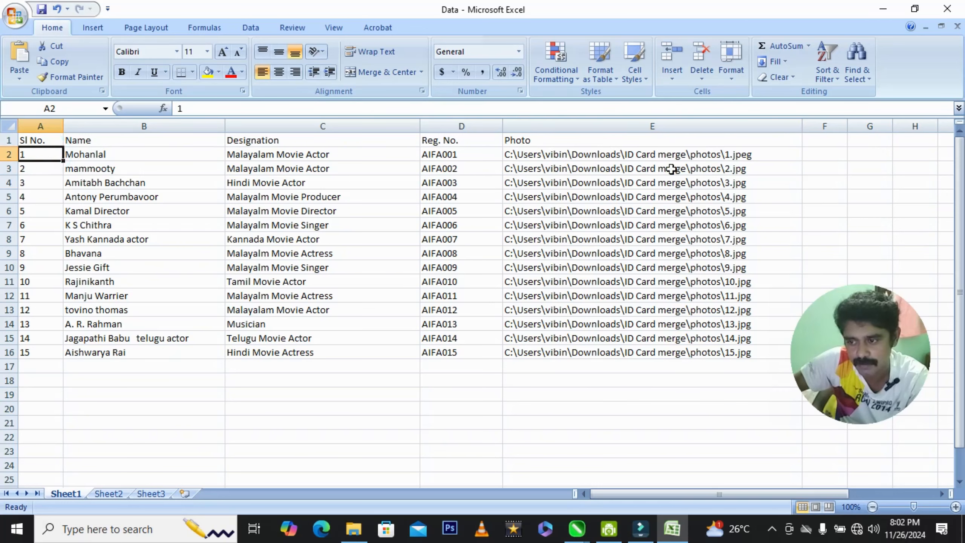
pyautogui.click(738, 157)
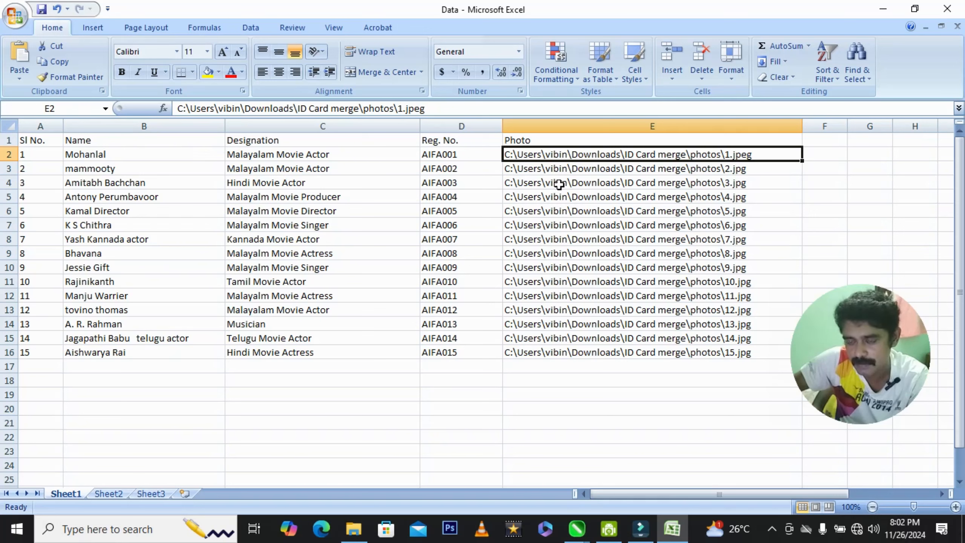
pyautogui.click(688, 385)
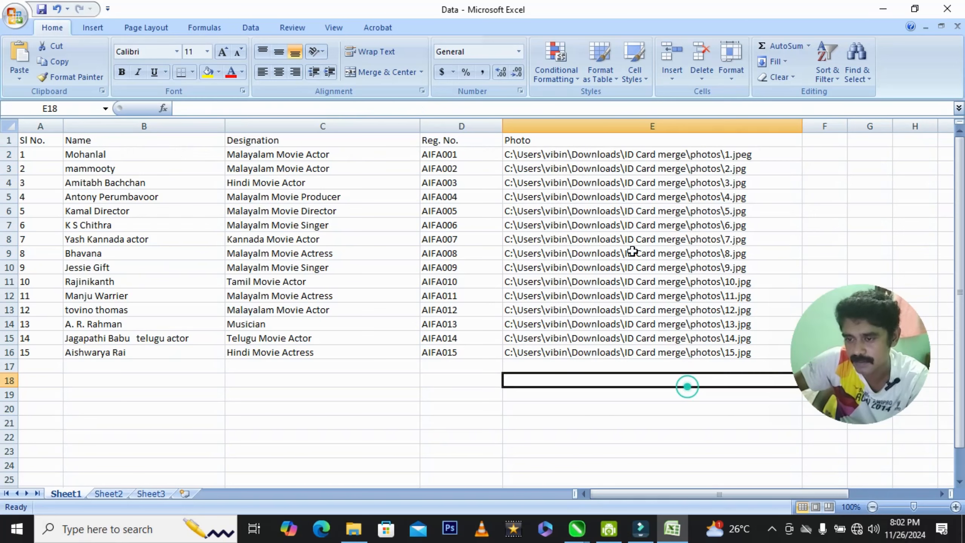
pyautogui.click(608, 157)
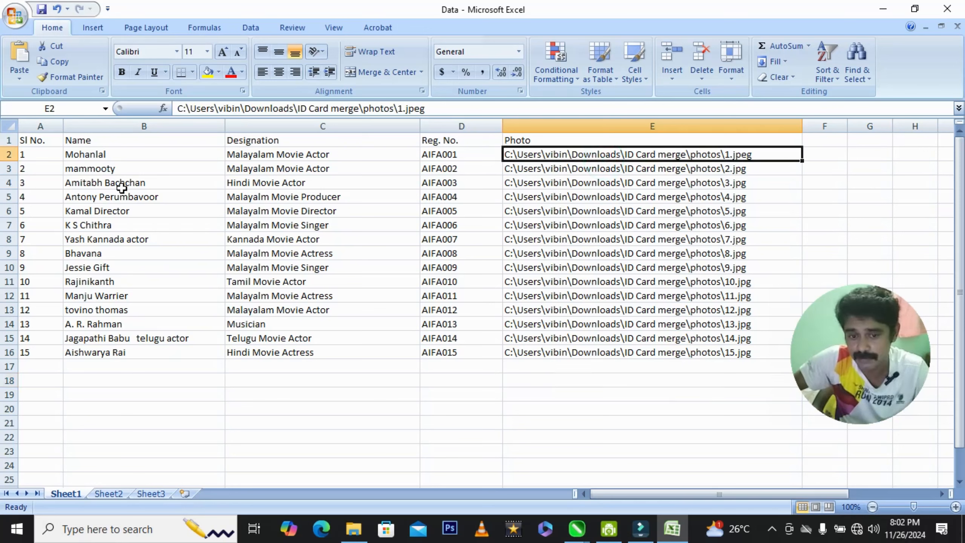
pyautogui.click(41, 159)
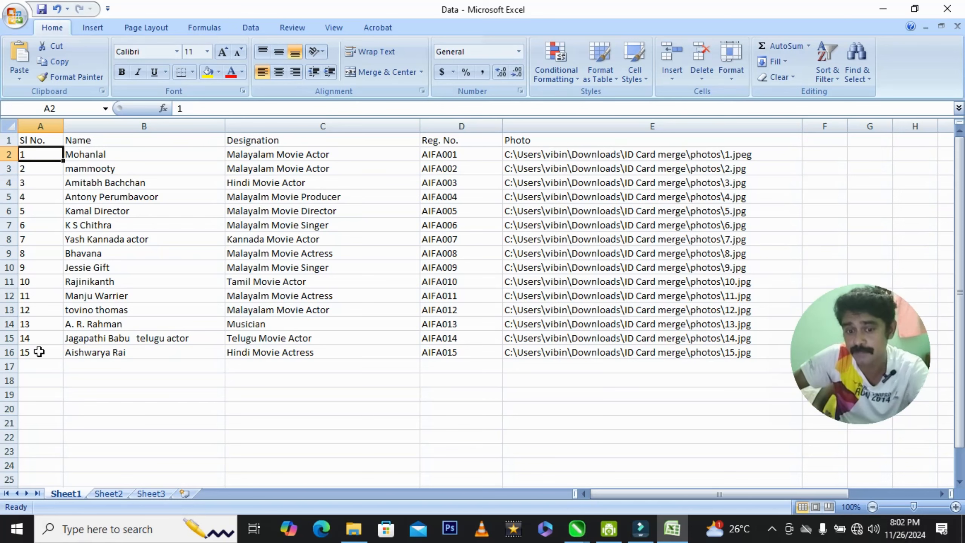
# - Compare photos 1 through 15 in the photos folder with the order of the names in B2:B16 of the Excel sheet
pyautogui.click(353, 528)
pyautogui.click(420, 359)
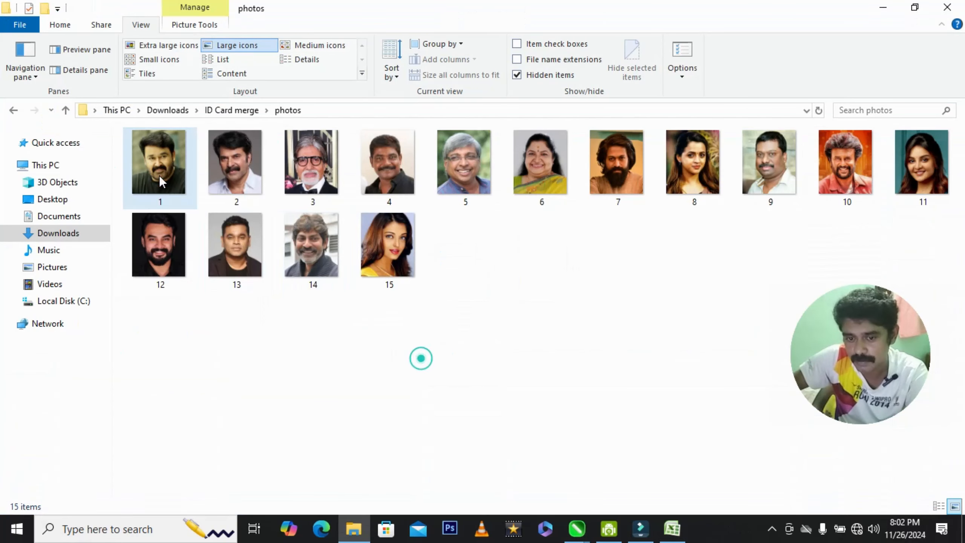
pyautogui.click(163, 182)
pyautogui.keyDown('shift'); pyautogui.click(375, 248); pyautogui.keyUp('shift')
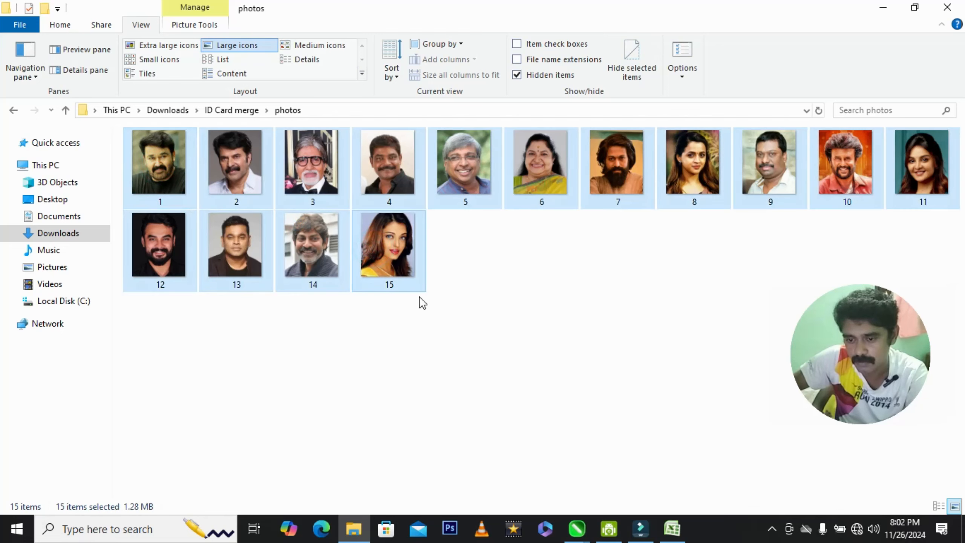
pyautogui.hotkey('alt', 'Tab')
pyautogui.click(313, 405)
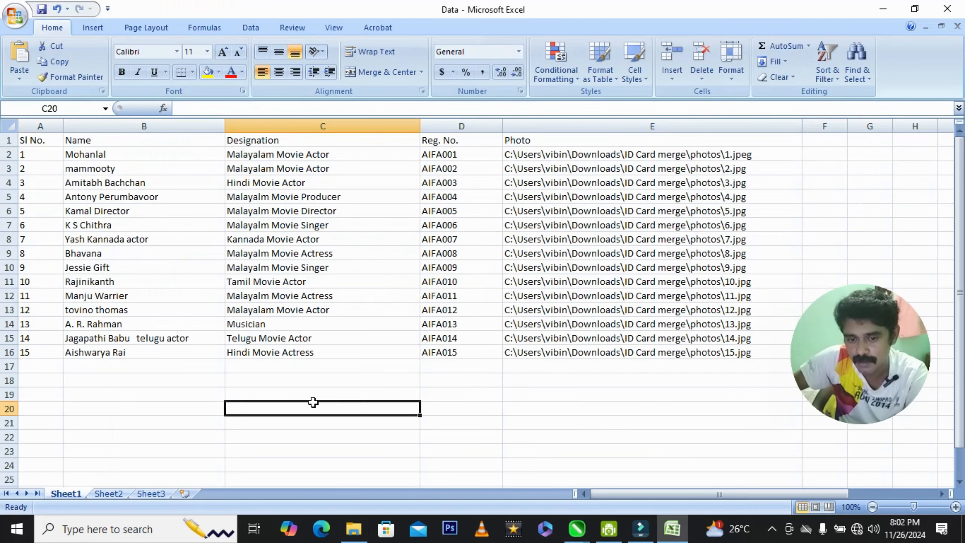
pyautogui.click(130, 157)
pyautogui.keyDown('shift'); pyautogui.click(126, 349); pyautogui.keyUp('shift')
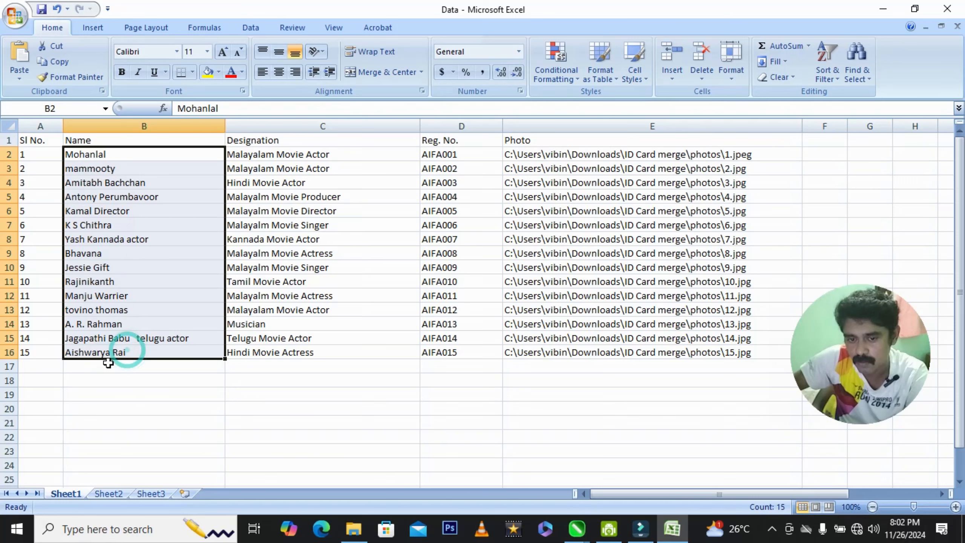
pyautogui.click(462, 394)
pyautogui.hotkey('alt', 'Tab')
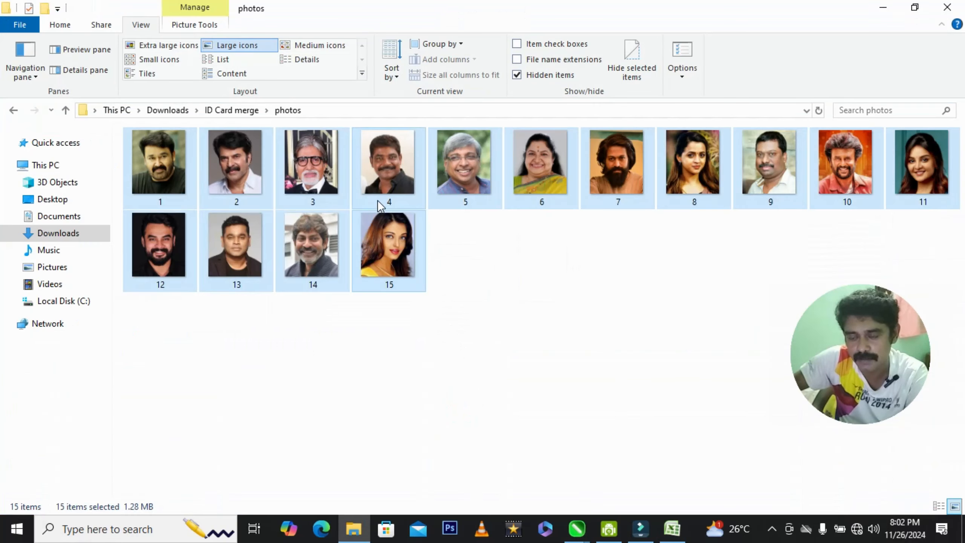
pyautogui.hotkey('alt', 'Tab')
# - Check the photo paths of the first two records against their names in the data sheet
pyautogui.click(579, 394)
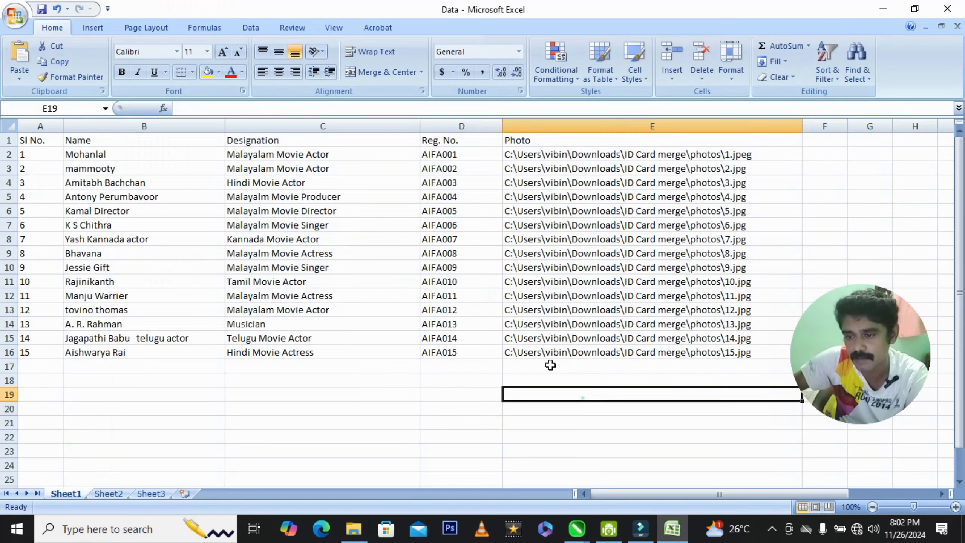
pyautogui.click(143, 155)
pyautogui.click(649, 167)
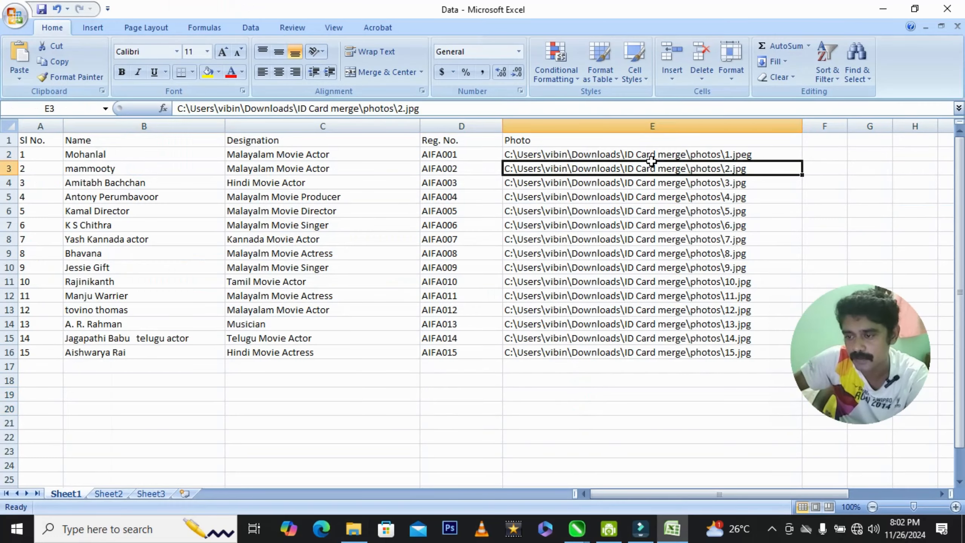
pyautogui.click(658, 155)
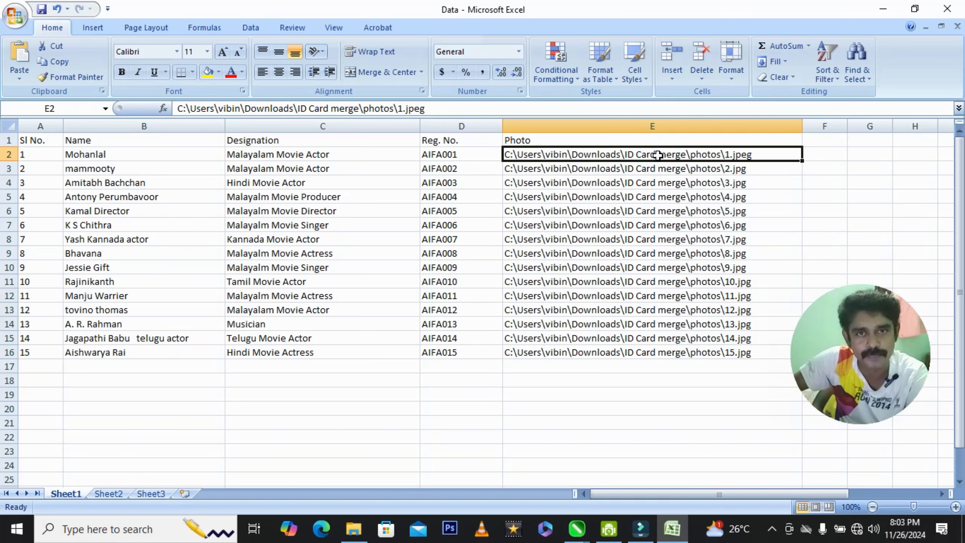
pyautogui.click(622, 418)
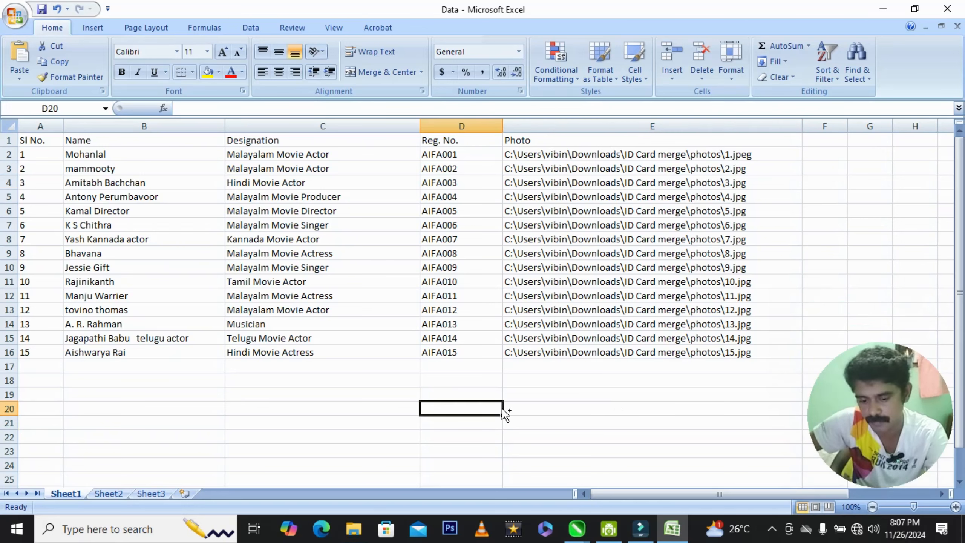
pyautogui.click(549, 406)
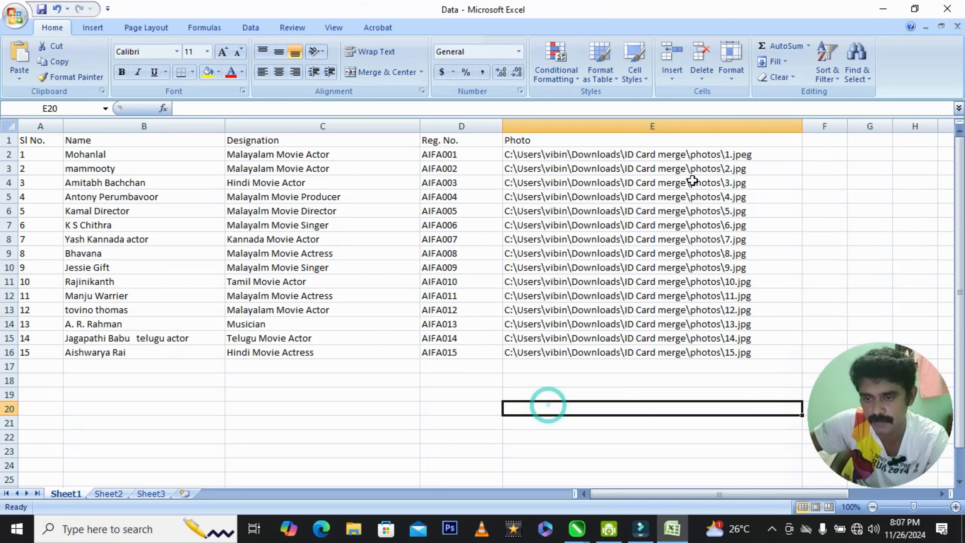
# - Minimize Excel to return to the id card.cdr template in CorelDRAW, and zoom to fit the whole card
pyautogui.click(887, 8)
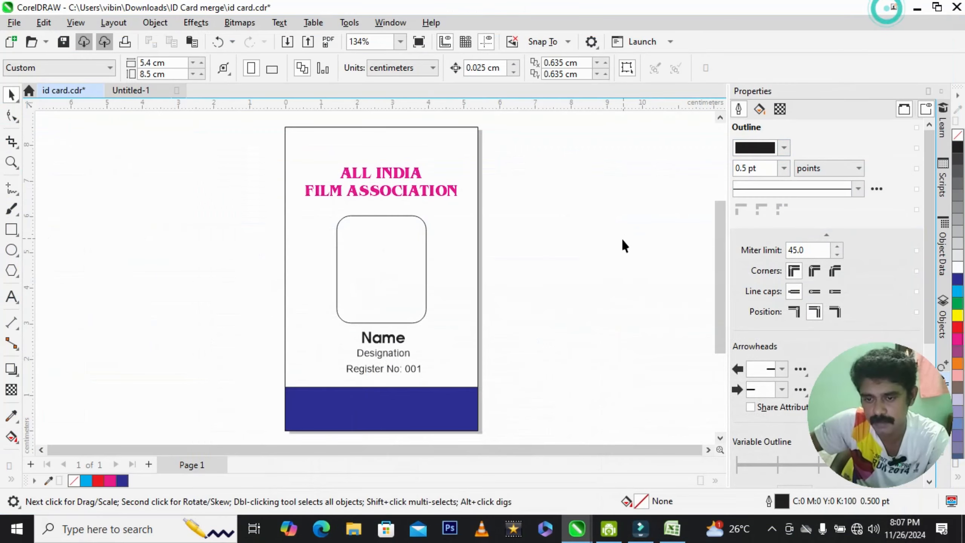
pyautogui.click(622, 240)
pyautogui.press('z')
pyautogui.scroll(-1, 368, 193)
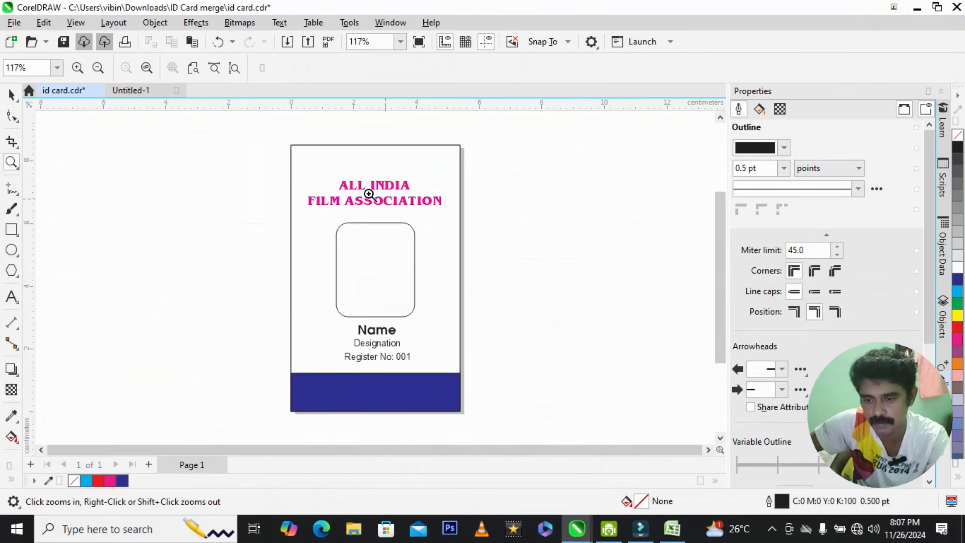
pyautogui.moveTo(259, 128); pyautogui.dragTo(480, 420)
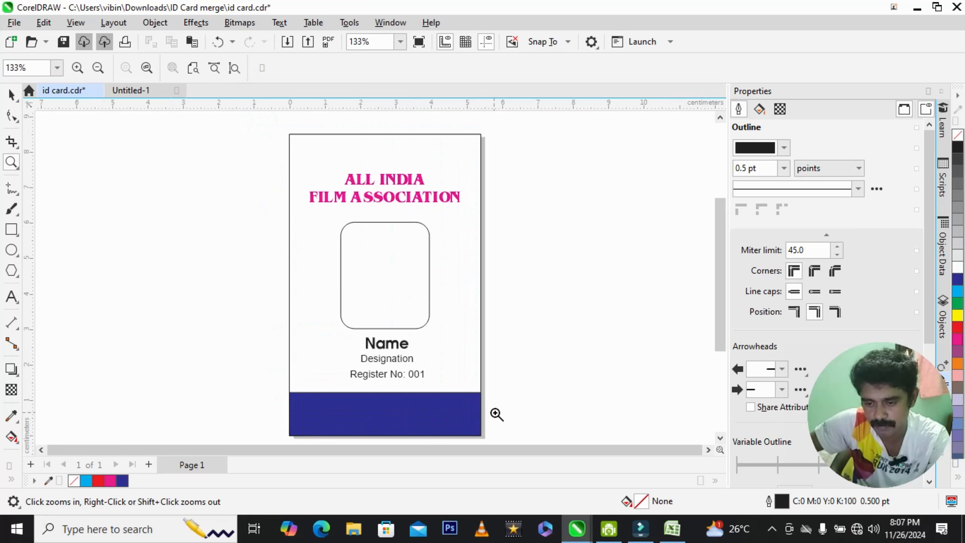
pyautogui.press('space')
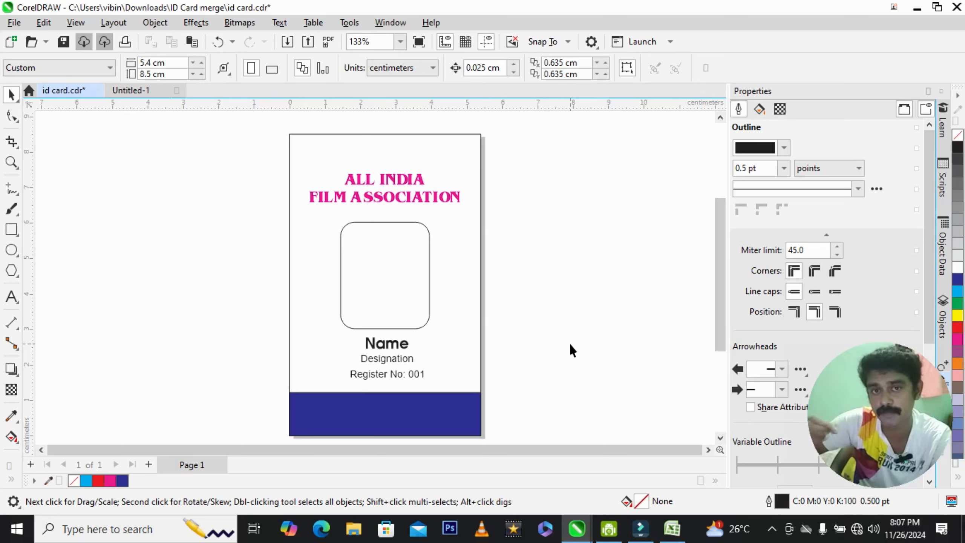
pyautogui.click(580, 330)
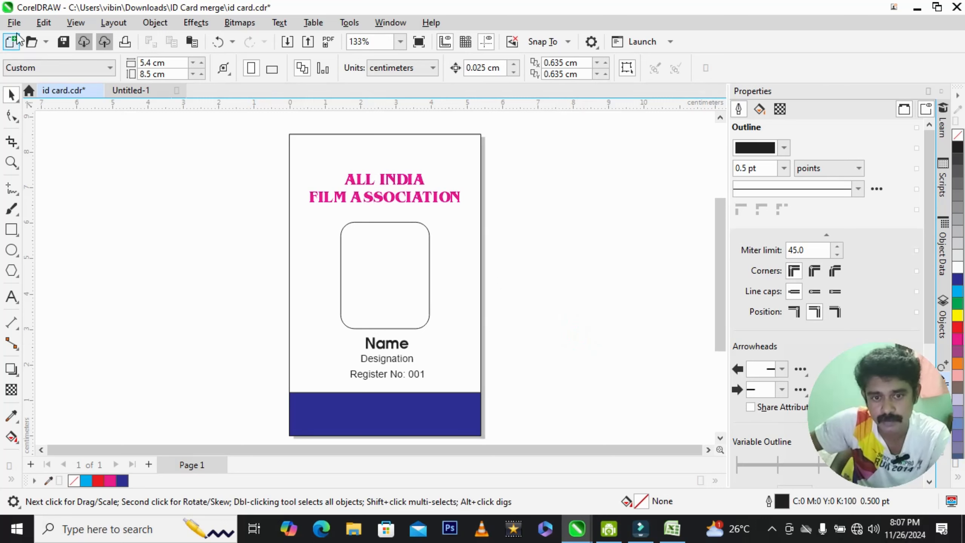
# - Create a print merge for the ID card and import the Data Excel worksheet from the ID Card merge folder as its source
pyautogui.click(14, 23)
pyautogui.moveTo(106, 360)
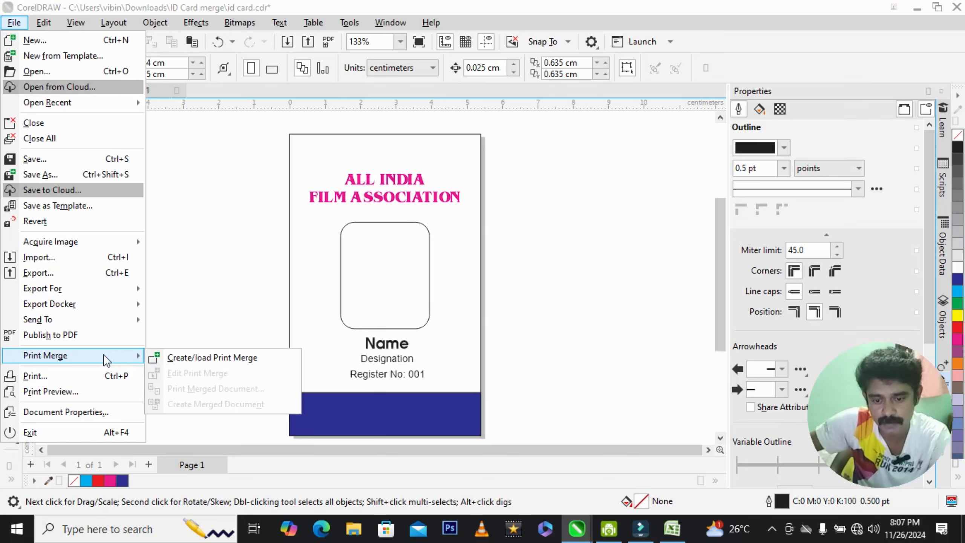
pyautogui.click(214, 358)
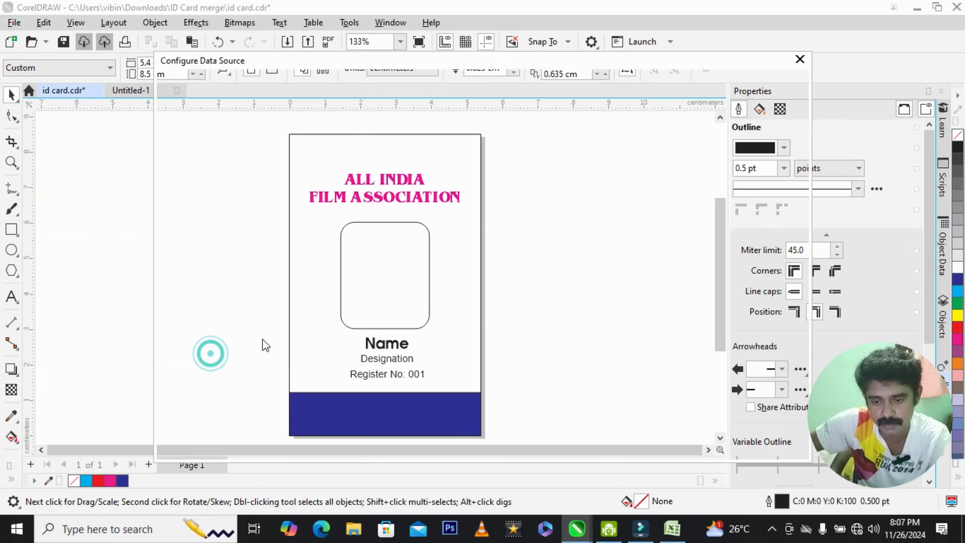
pyautogui.moveTo(492, 66); pyautogui.dragTo(432, 110)
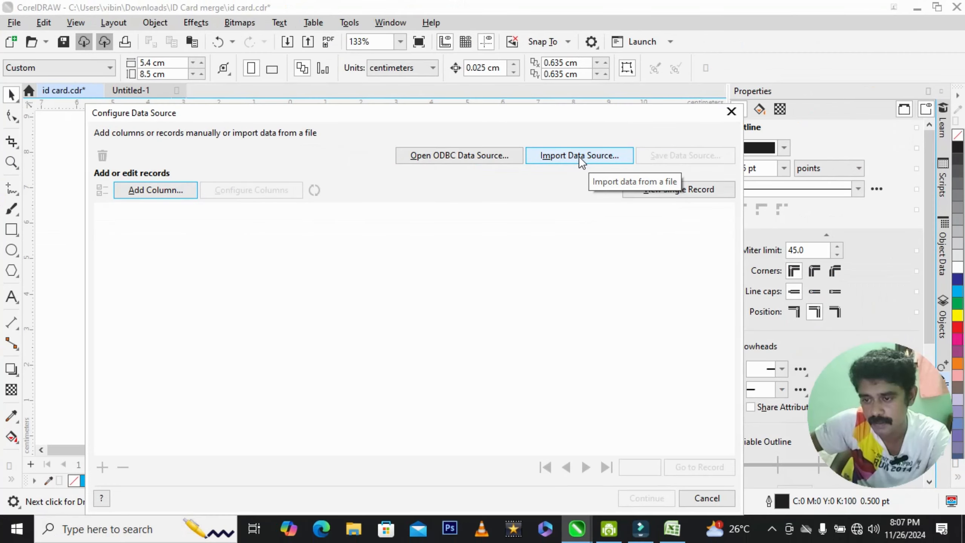
pyautogui.click(578, 158)
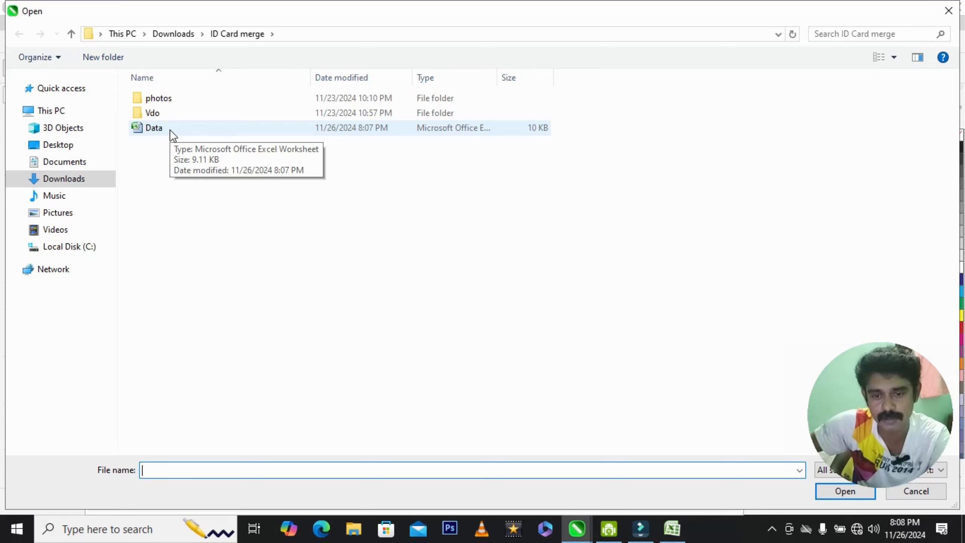
pyautogui.click(190, 236)
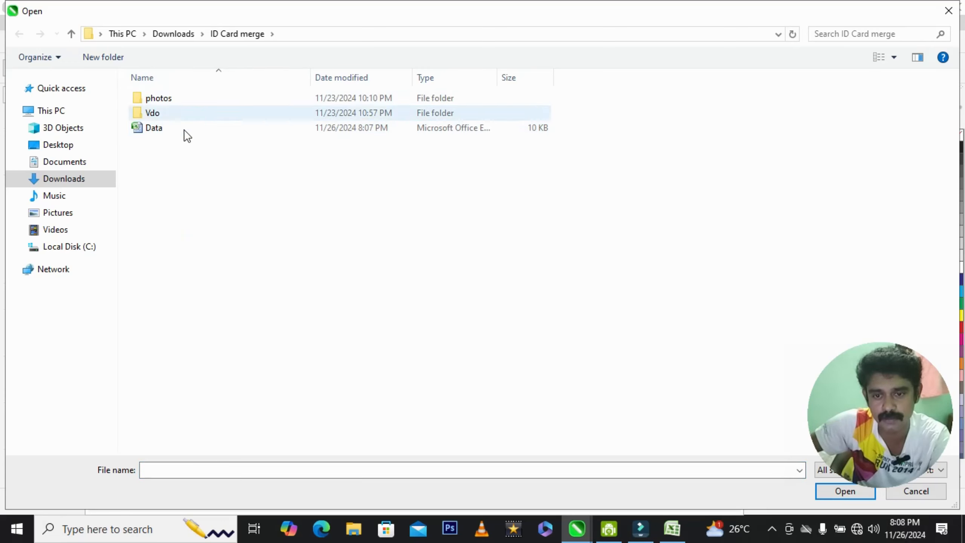
pyautogui.doubleClick(155, 133)
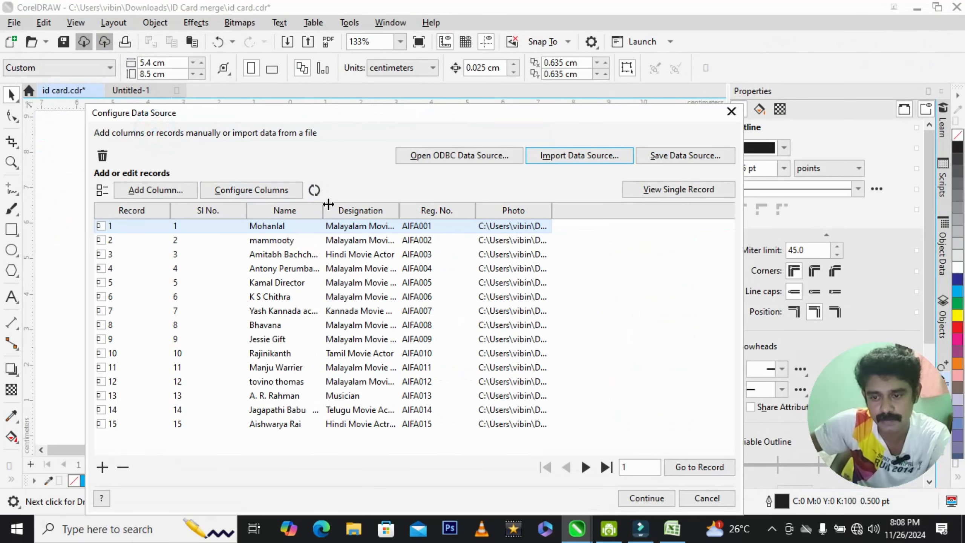
# - Check the imported records, continue to the Print Merge window, and move it beside the card
pyautogui.click(285, 268)
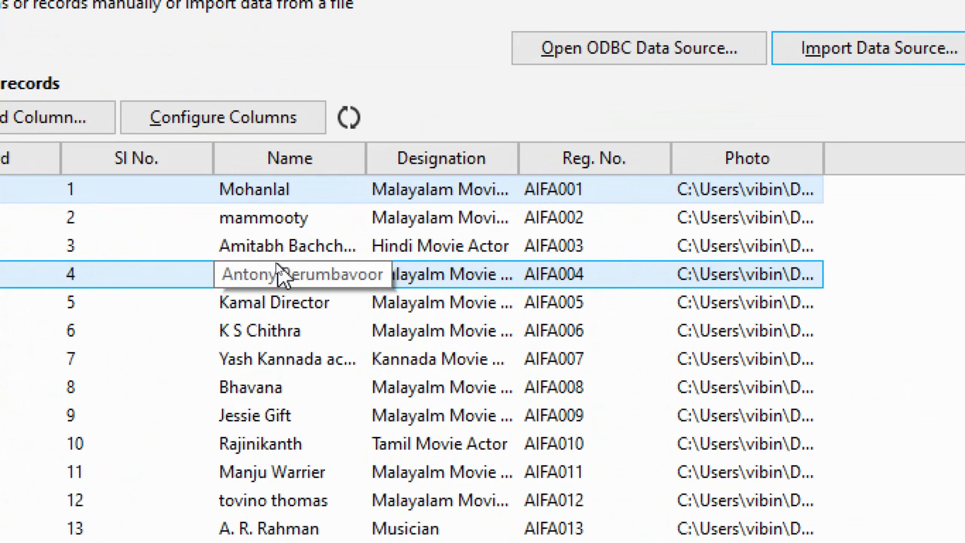
pyautogui.click(190, 227)
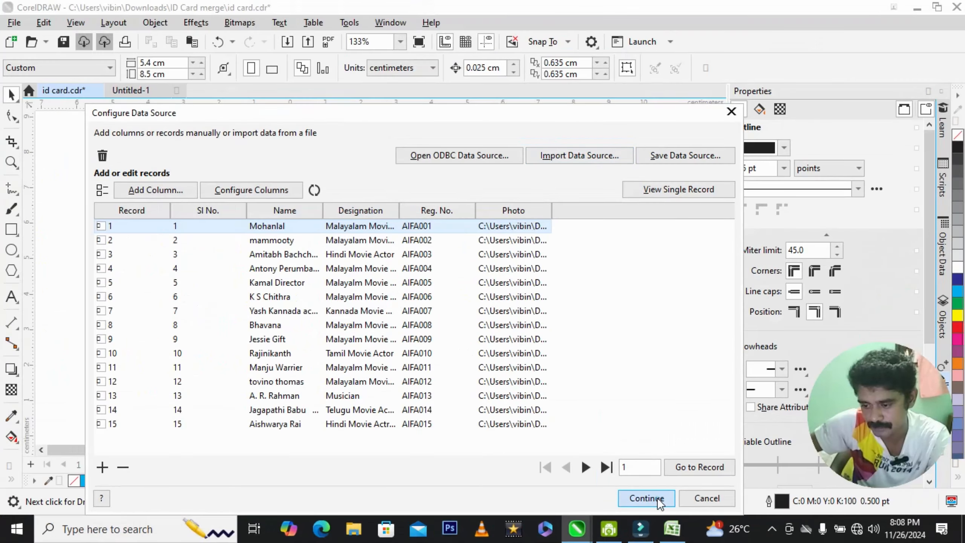
pyautogui.click(660, 502)
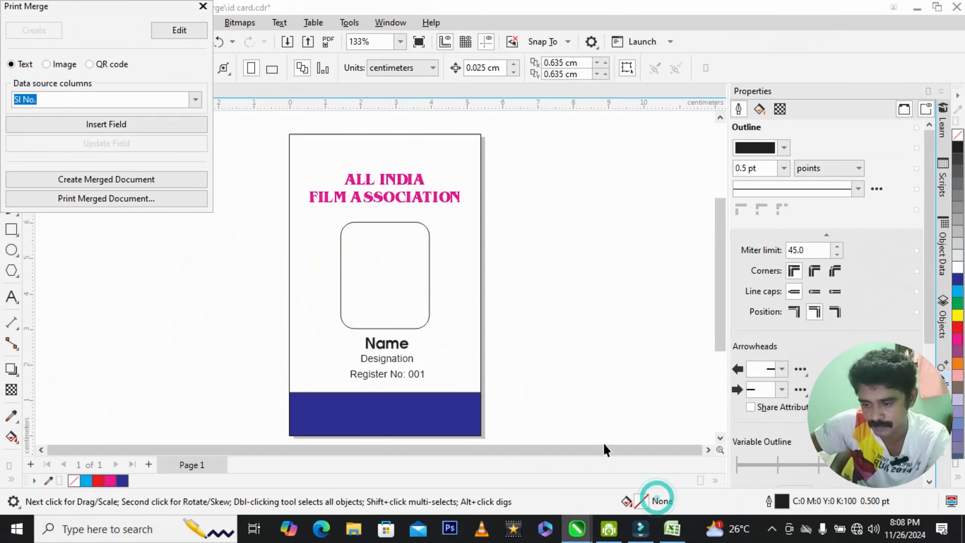
pyautogui.click(132, 15)
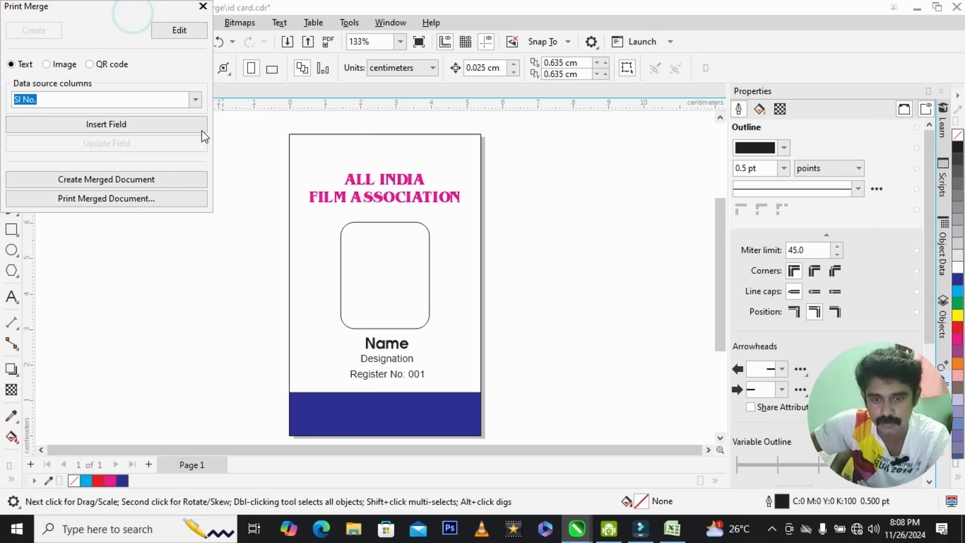
pyautogui.moveTo(129, 9); pyautogui.dragTo(190, 132)
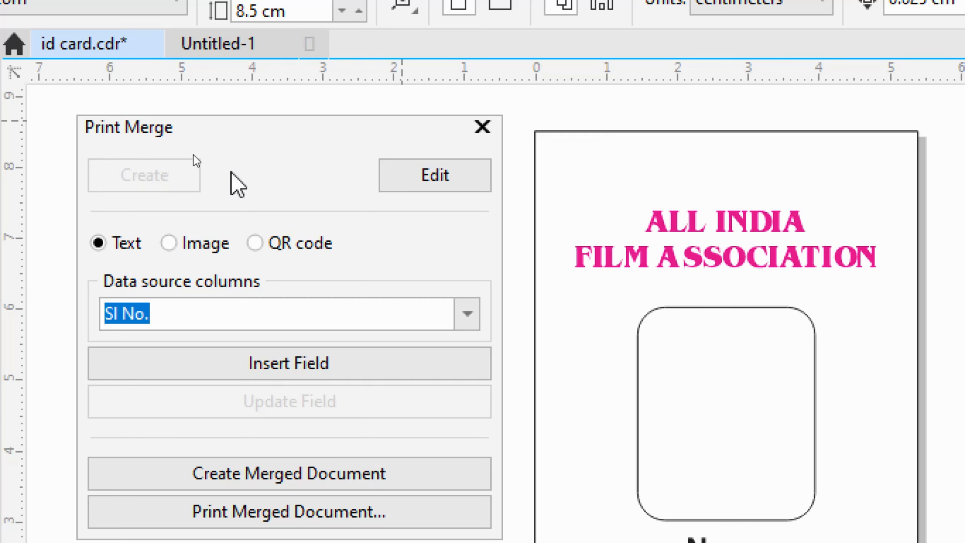
# - Reopen the merge data source, open the first record's Name cell for editing, and return to Print Merge
pyautogui.click(440, 172)
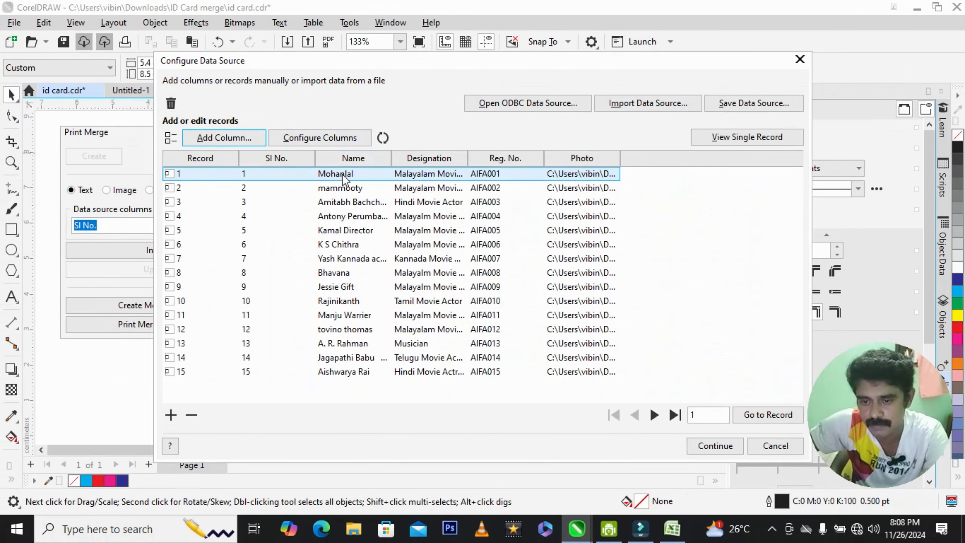
pyautogui.click(344, 178)
pyautogui.click(351, 172)
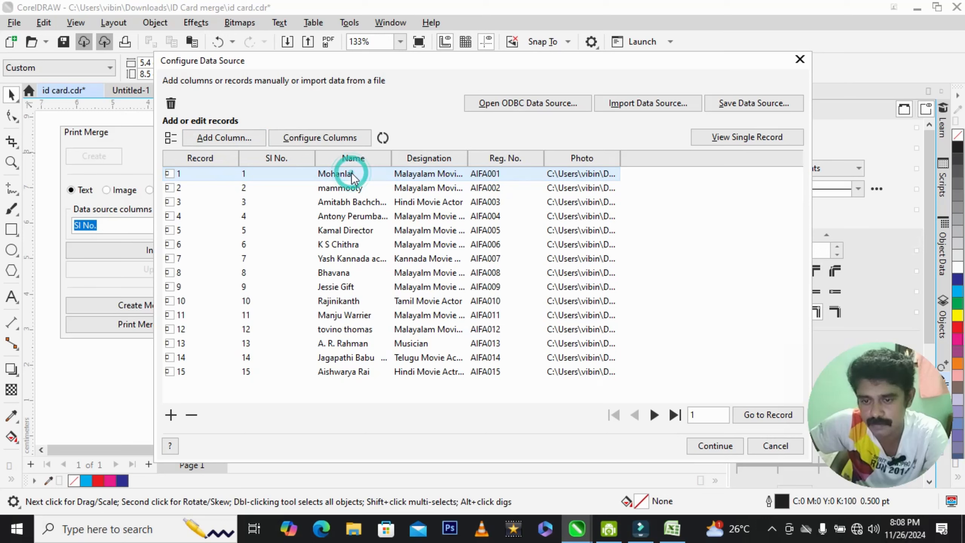
pyautogui.click(357, 175)
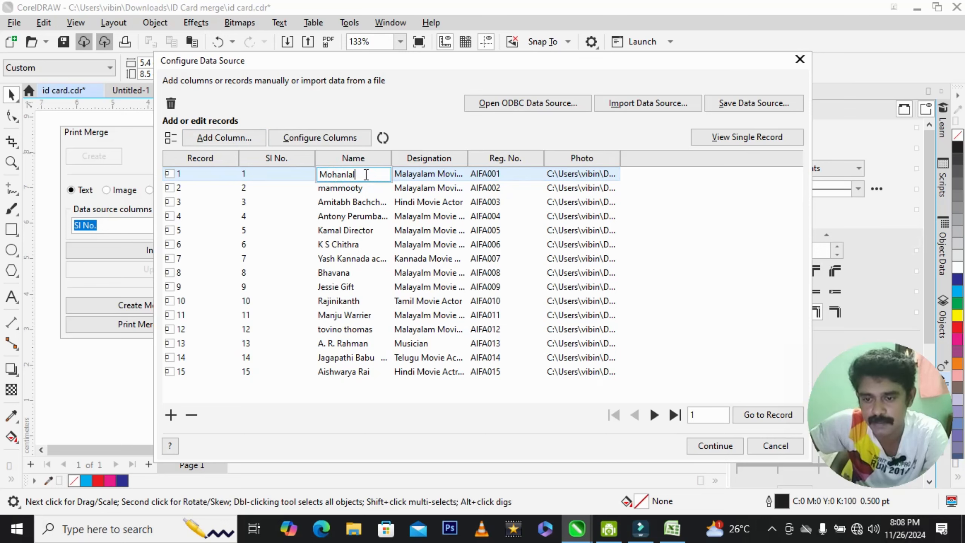
pyautogui.click(364, 173)
pyautogui.click(746, 345)
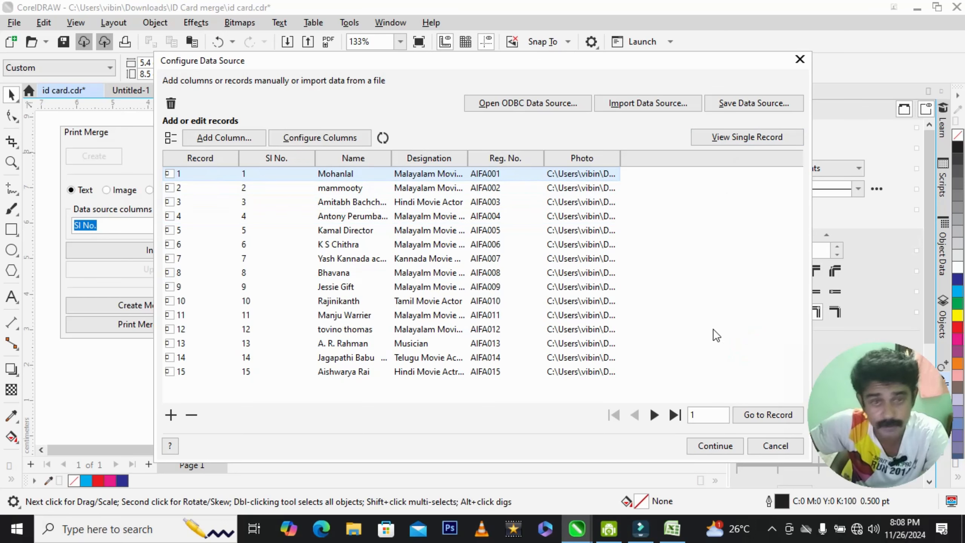
pyautogui.click(726, 446)
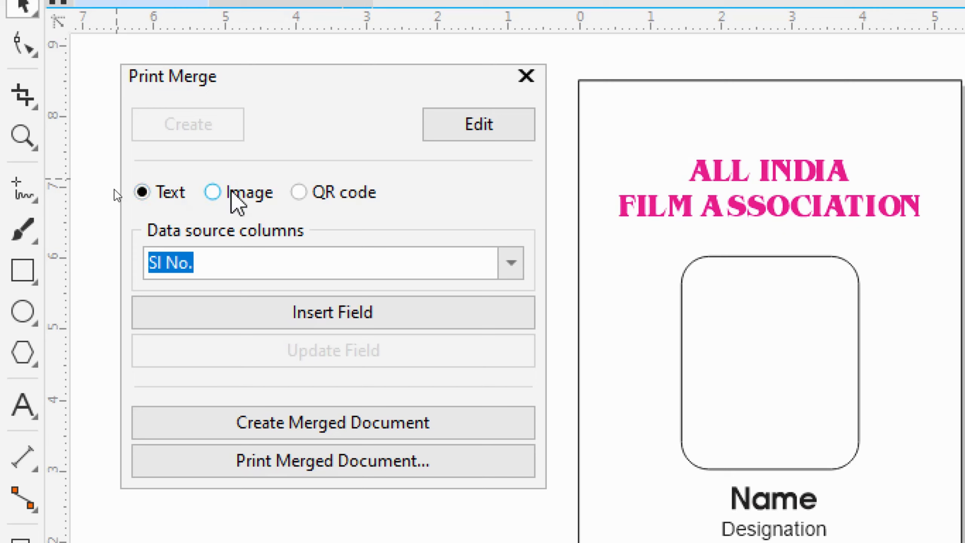
# - Examine the options for the Image, QR code and Text field types in Print Merge
pyautogui.click(215, 192)
pyautogui.click(339, 194)
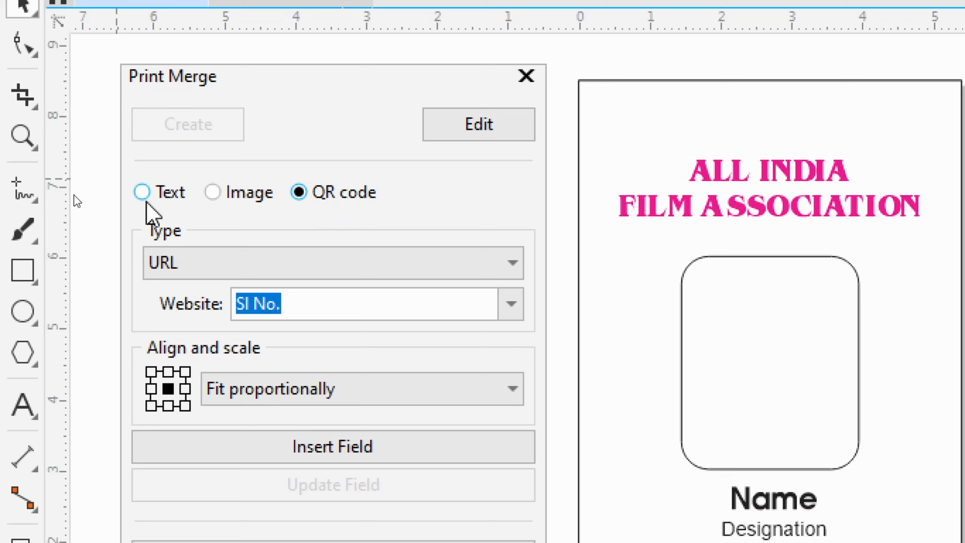
pyautogui.click(155, 193)
pyautogui.click(250, 193)
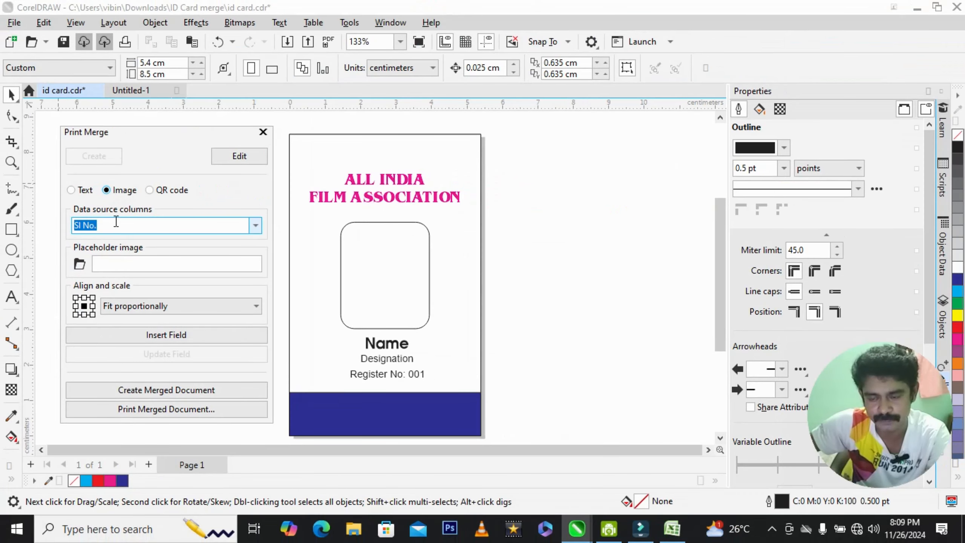
pyautogui.click(170, 142)
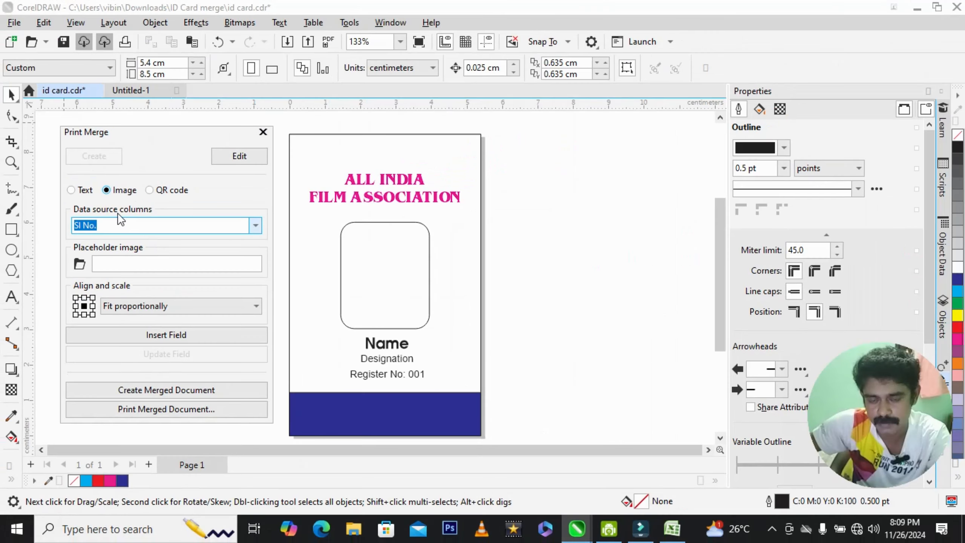
pyautogui.click(77, 189)
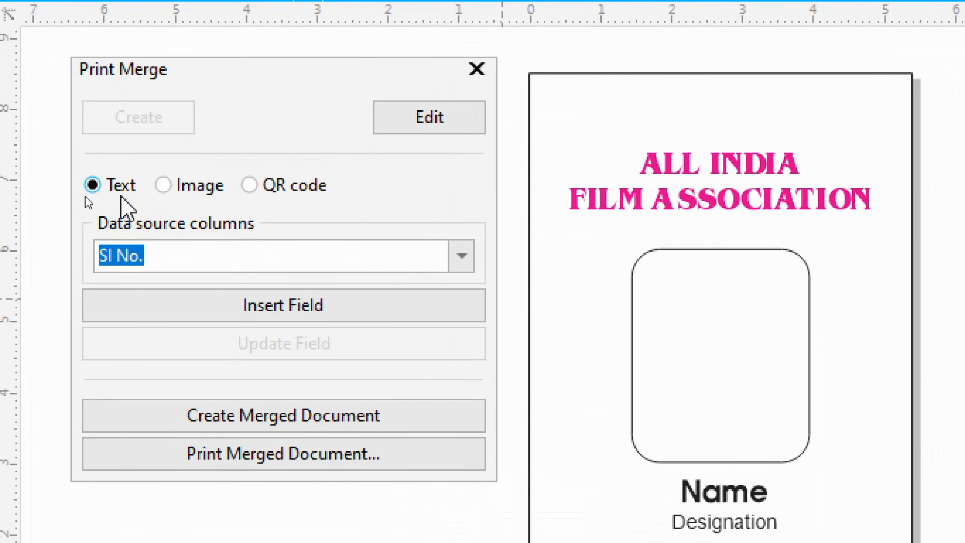
# - Replace the Name placeholder text below the photo frame with the Name merge field, and deselect it
pyautogui.click(462, 255)
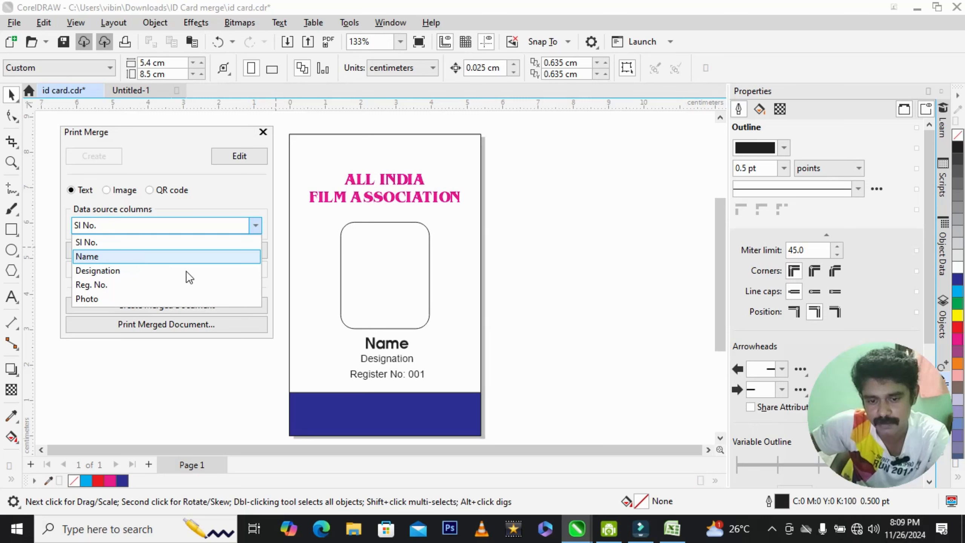
pyautogui.click(175, 260)
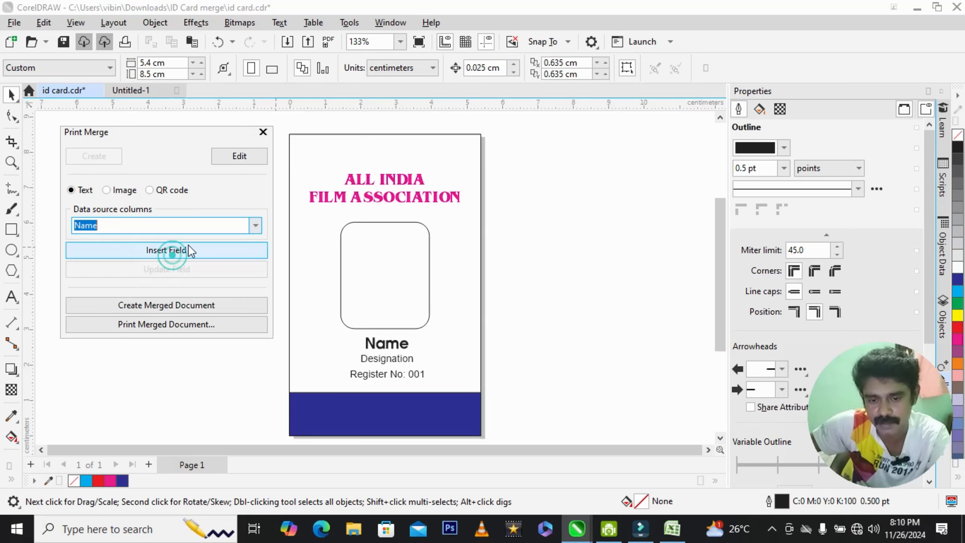
pyautogui.click(12, 296)
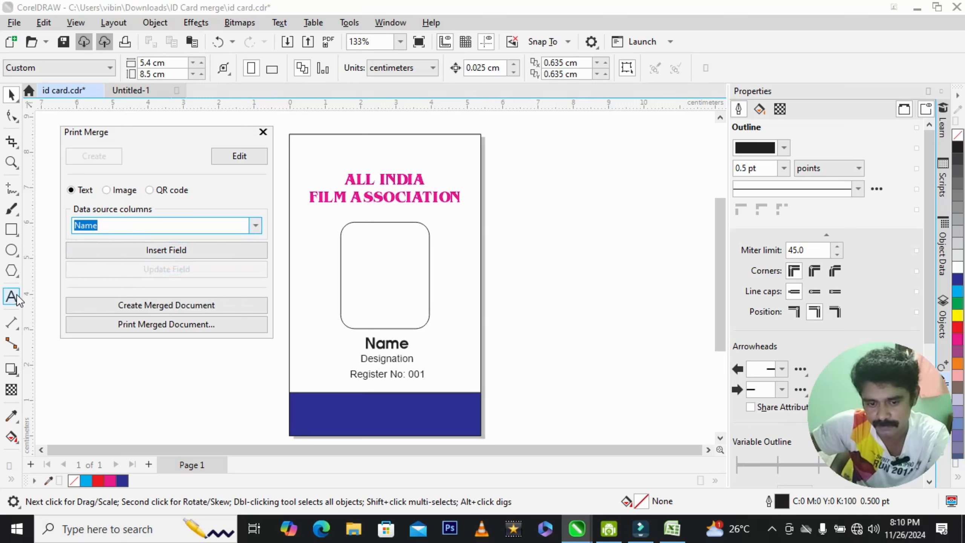
pyautogui.click(388, 344)
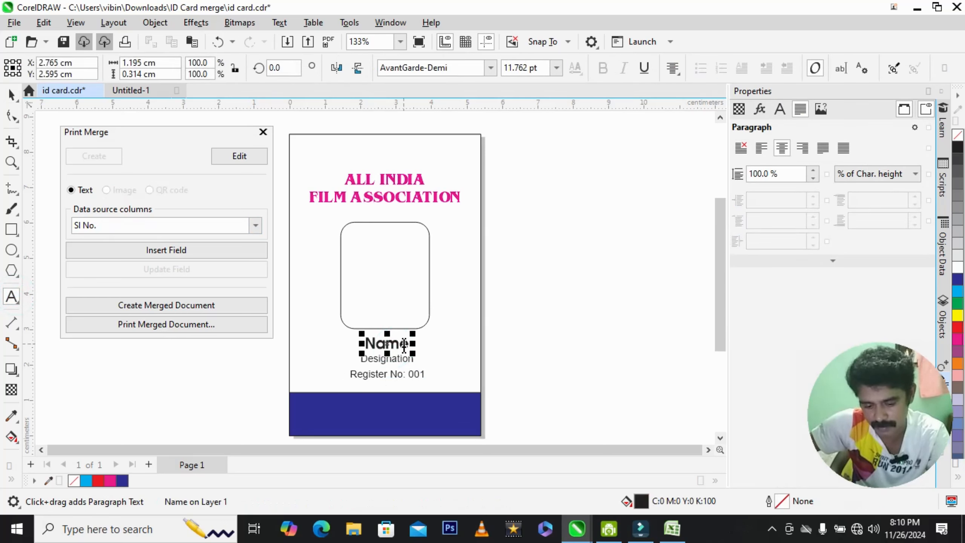
pyautogui.doubleClick(402, 344)
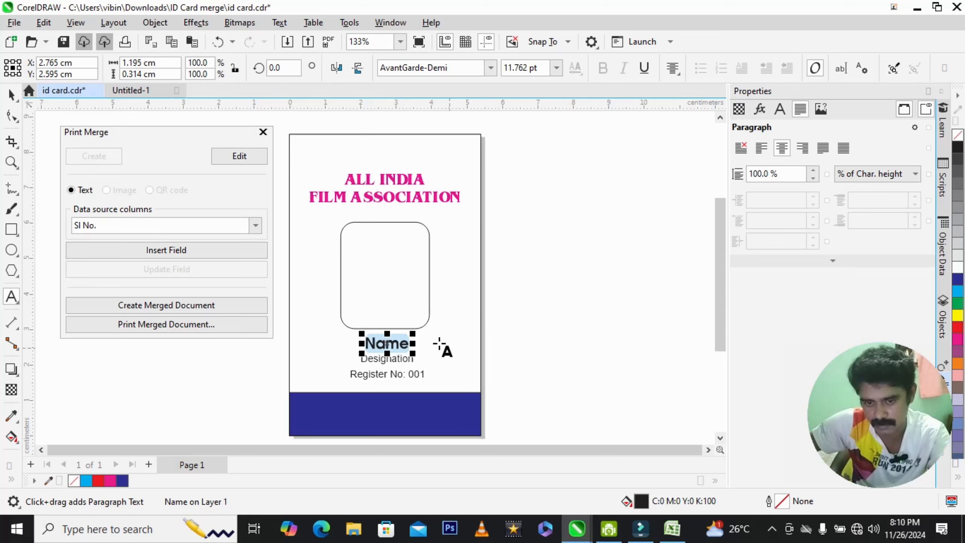
pyautogui.click(253, 226)
pyautogui.click(234, 251)
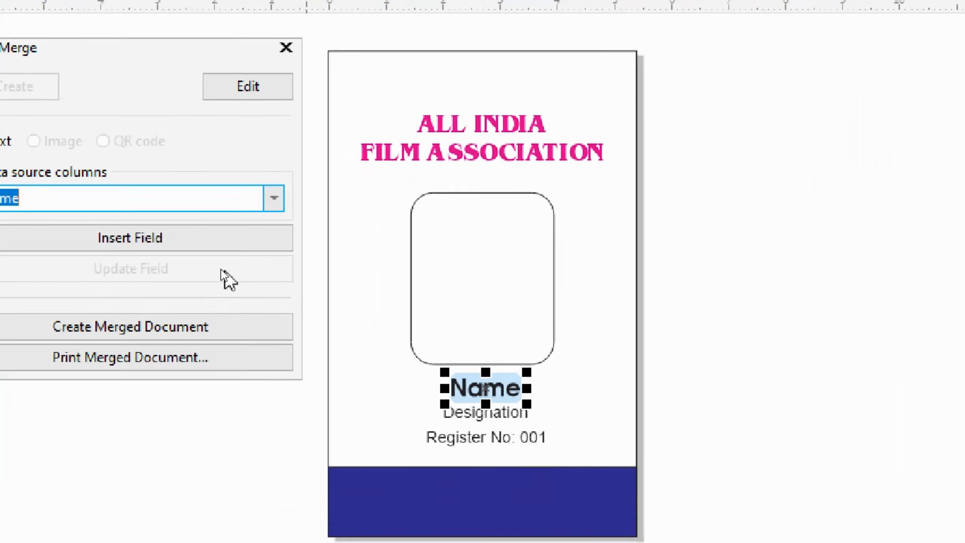
pyautogui.click(121, 239)
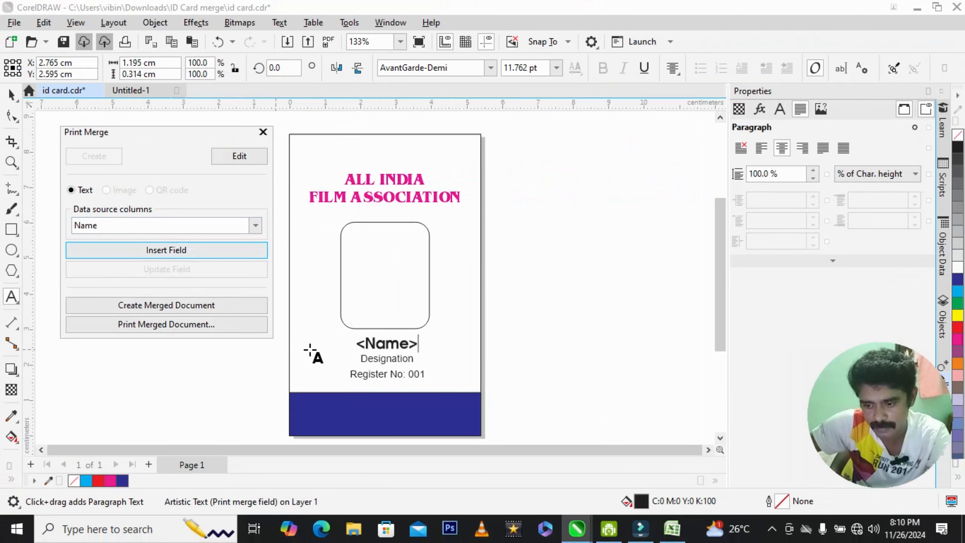
pyautogui.click(12, 92)
pyautogui.click(703, 483)
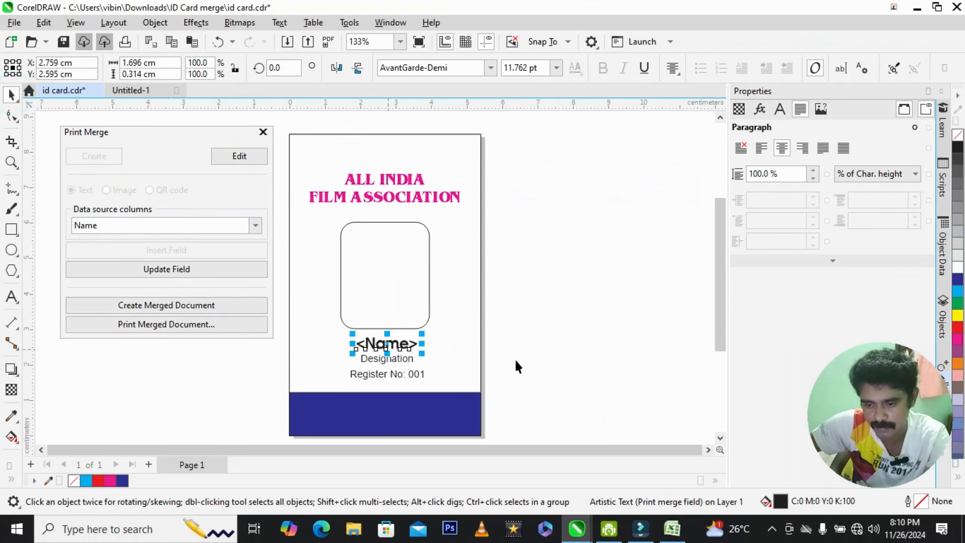
pyautogui.click(547, 361)
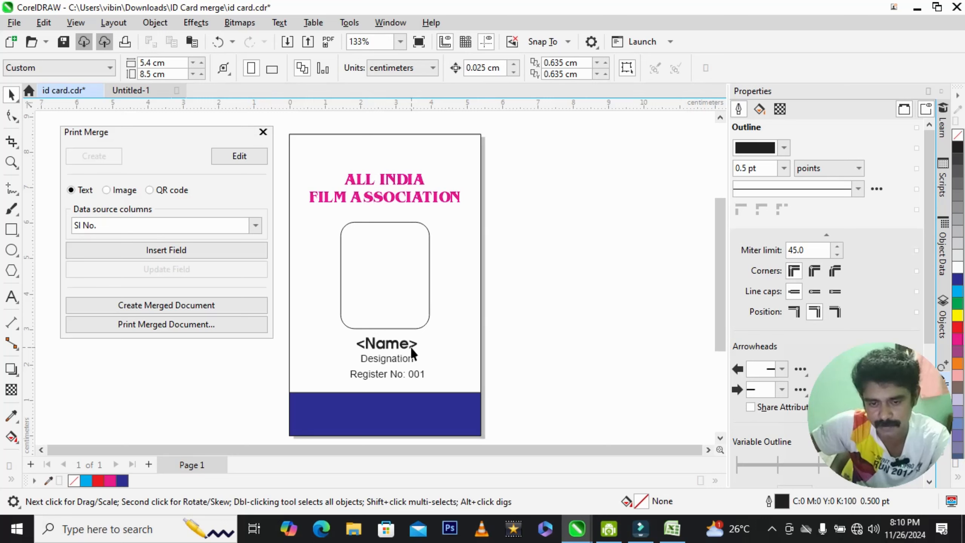
pyautogui.click(539, 366)
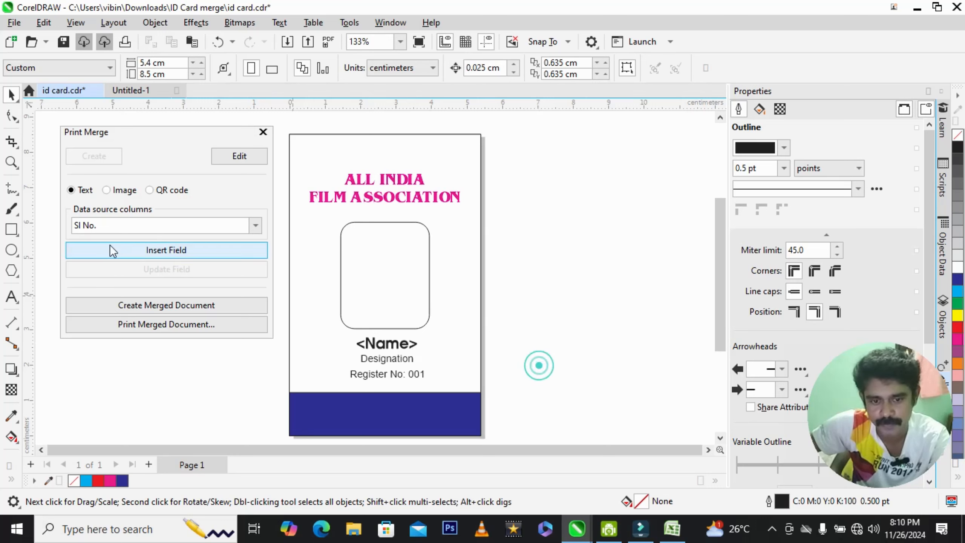
# - Replace the Designation placeholder text on the card with the Designation merge field
pyautogui.click(11, 297)
pyautogui.click(393, 359)
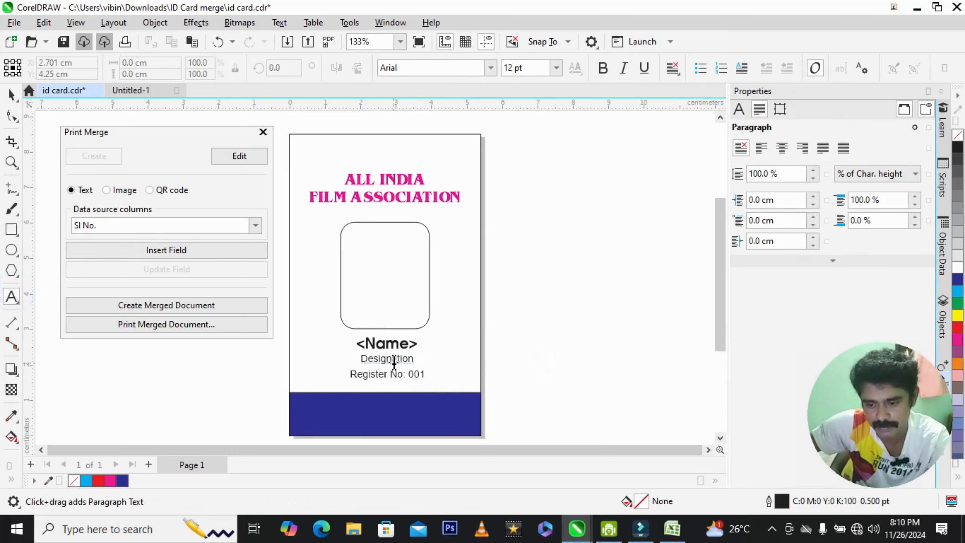
pyautogui.hotkey('ctrl', 'a')
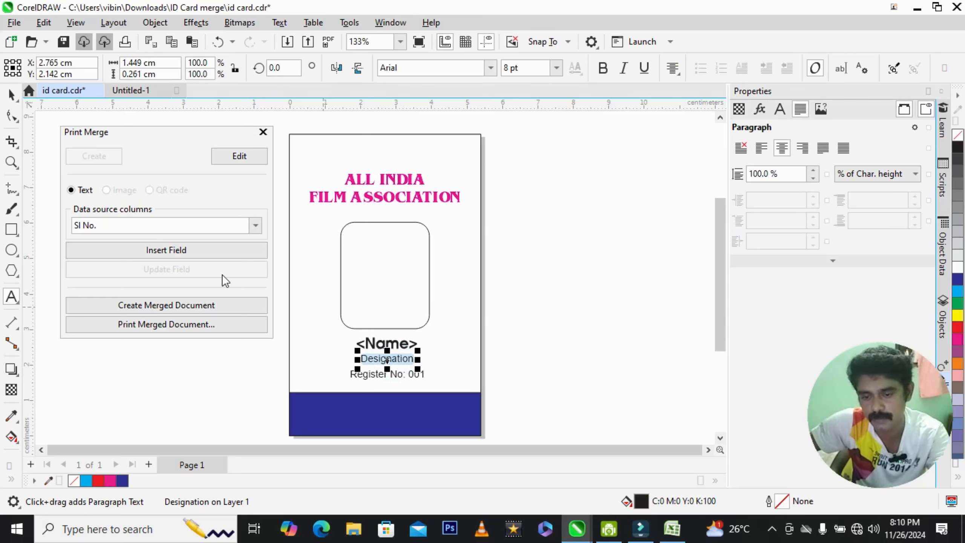
pyautogui.click(255, 225)
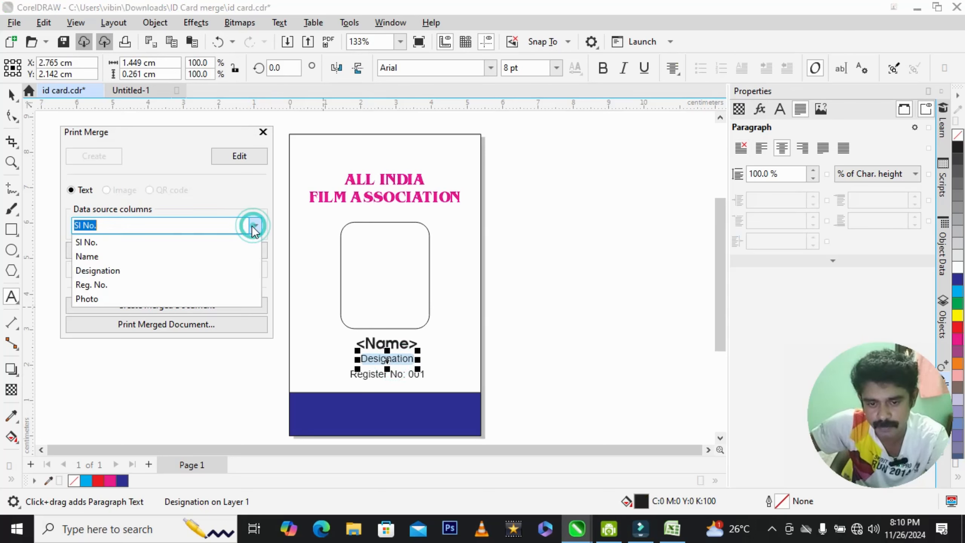
pyautogui.click(235, 270)
pyautogui.click(193, 250)
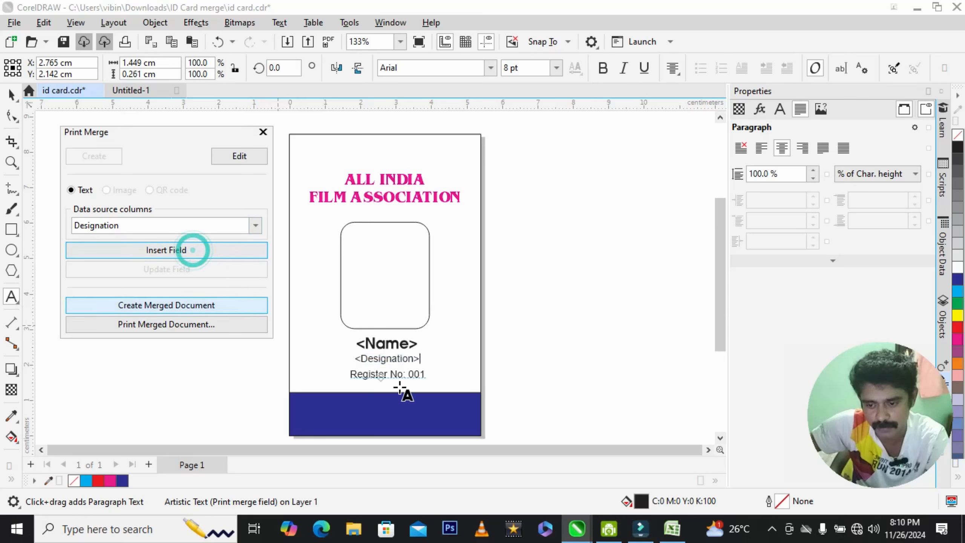
# - Replace 001 in the Register No line with the Reg. No. merge field and deselect the text
pyautogui.click(383, 374)
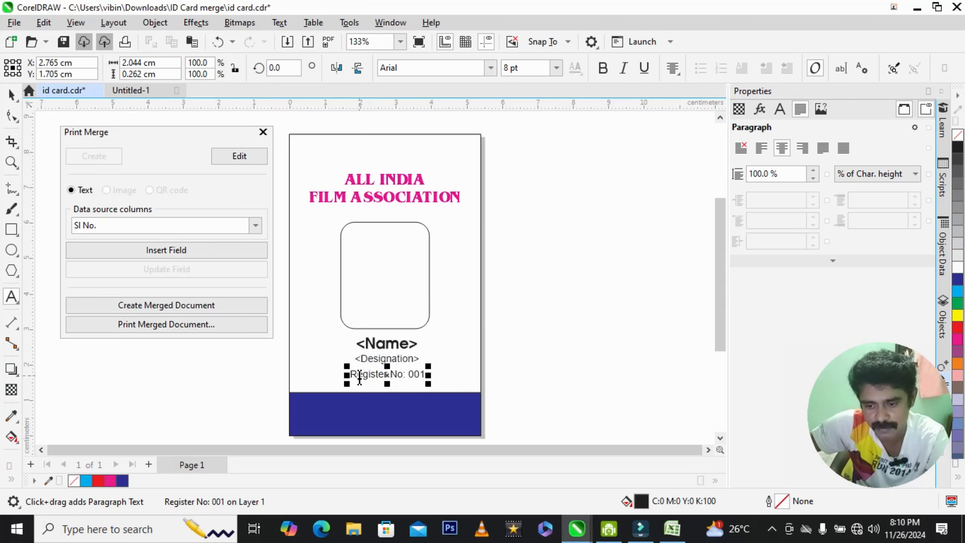
pyautogui.moveTo(408, 374); pyautogui.dragTo(432, 376)
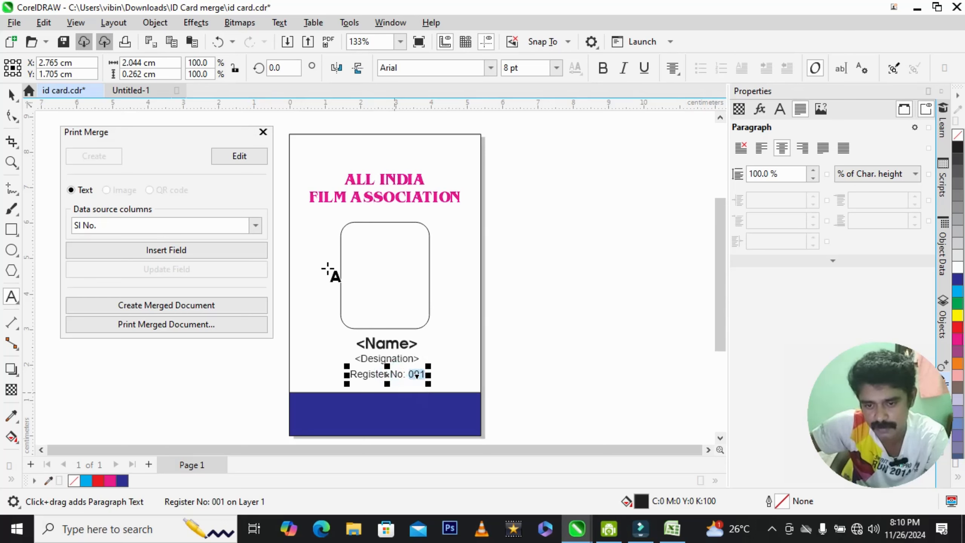
pyautogui.click(258, 225)
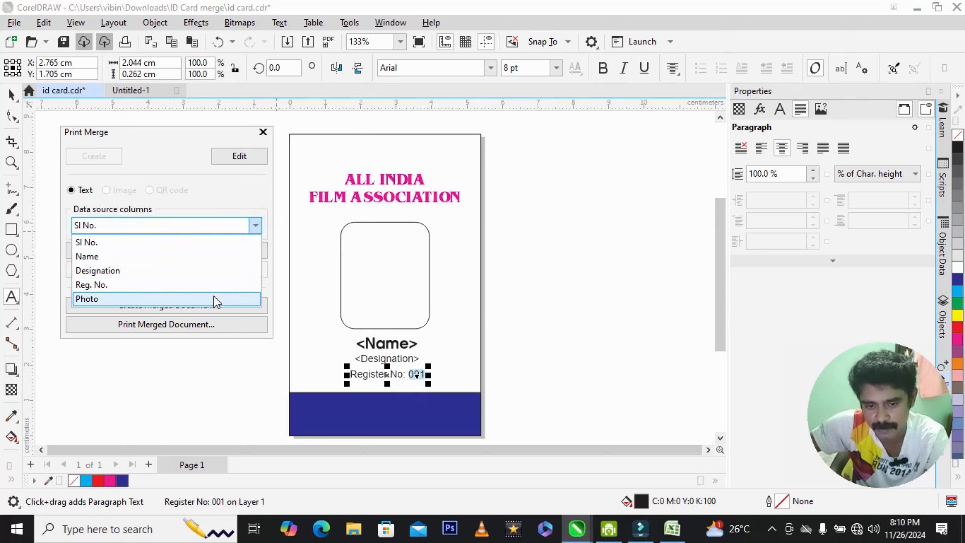
pyautogui.click(211, 285)
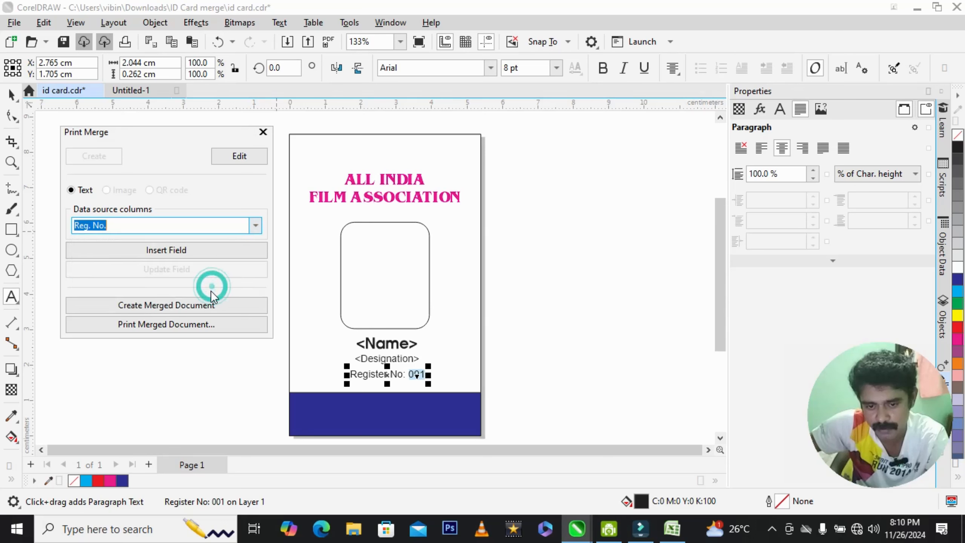
pyautogui.click(198, 251)
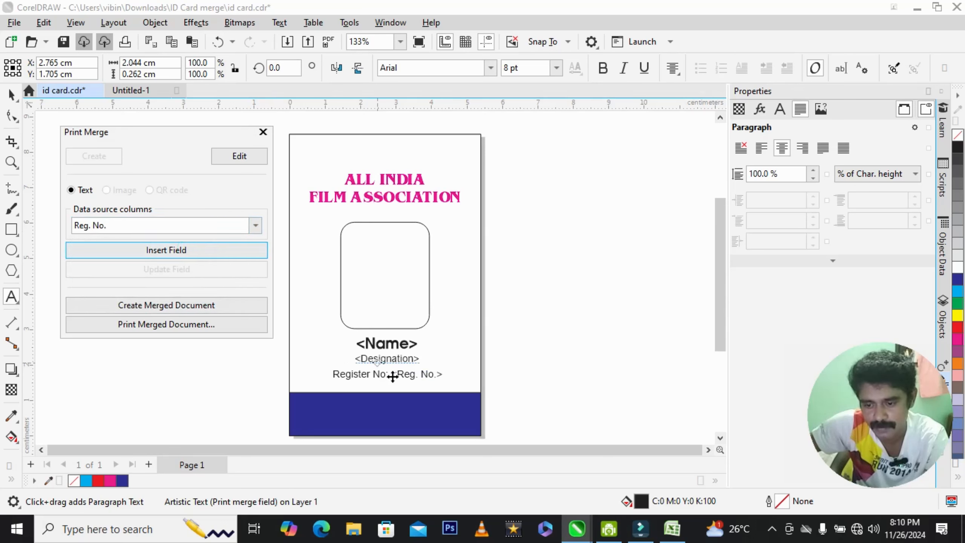
pyautogui.click(437, 378)
pyautogui.click(9, 96)
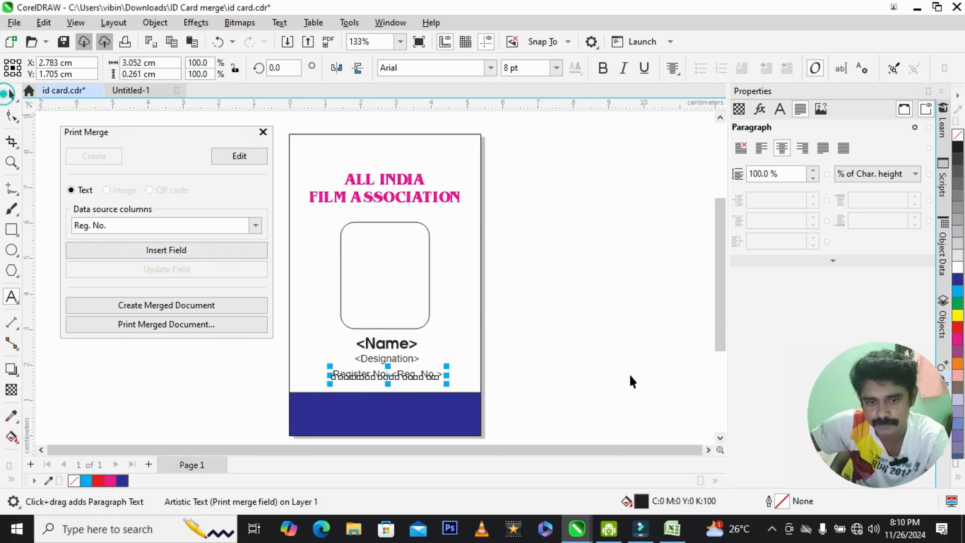
pyautogui.click(589, 315)
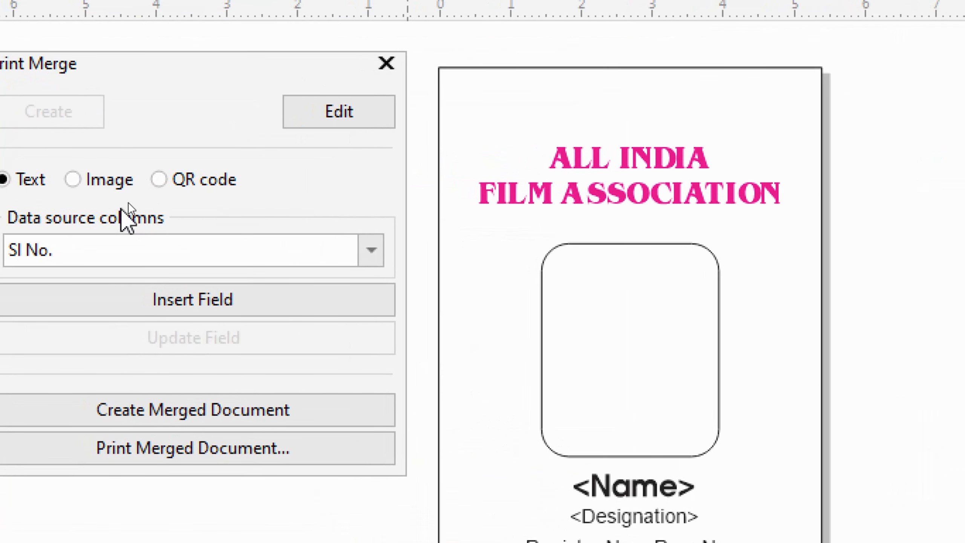
# - Set up an image merge field from the Photo column, using 1.jpeg in the photos folder as placeholder image
pyautogui.click(104, 183)
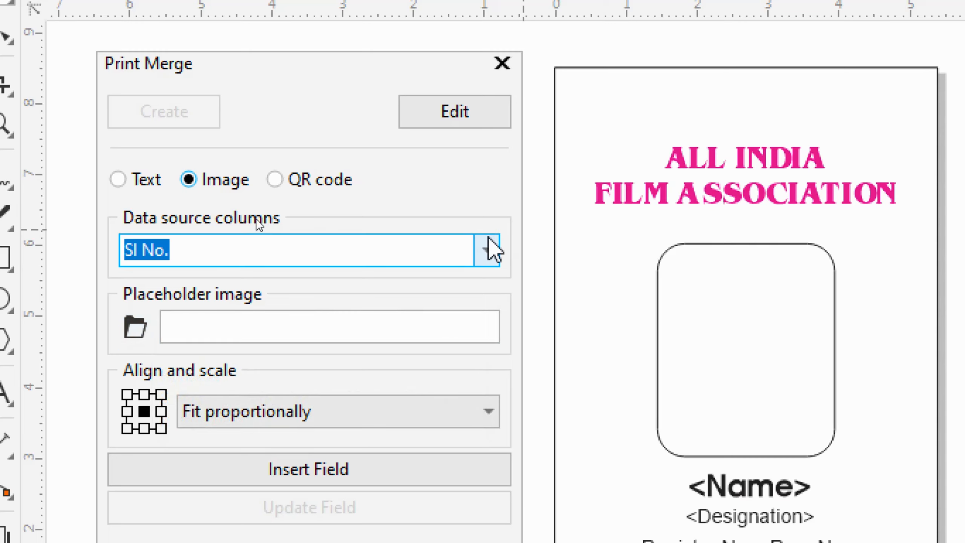
pyautogui.click(486, 250)
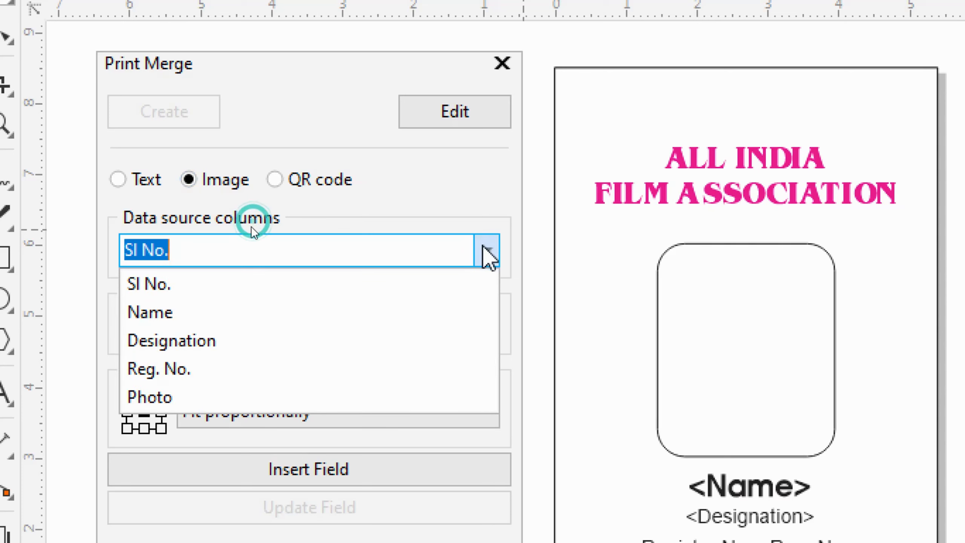
pyautogui.click(413, 398)
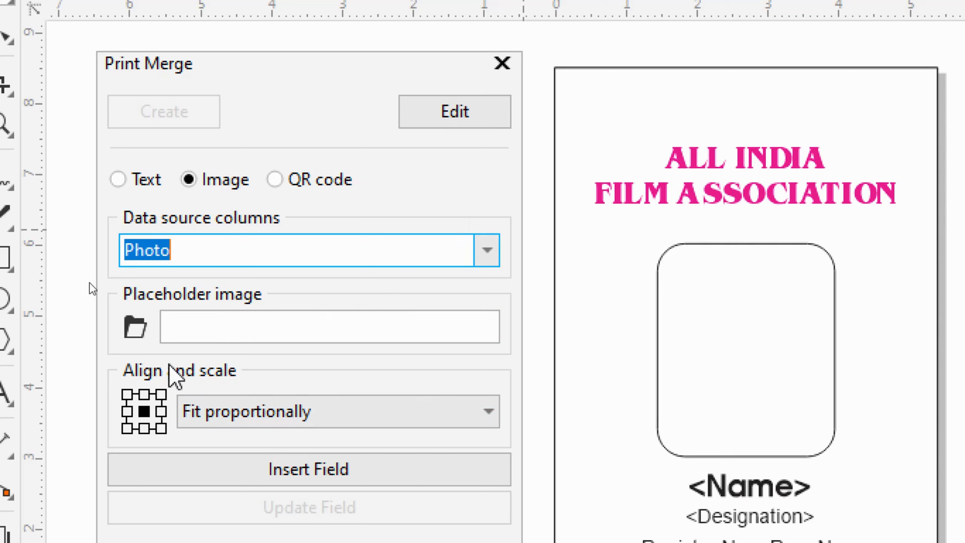
pyautogui.click(136, 326)
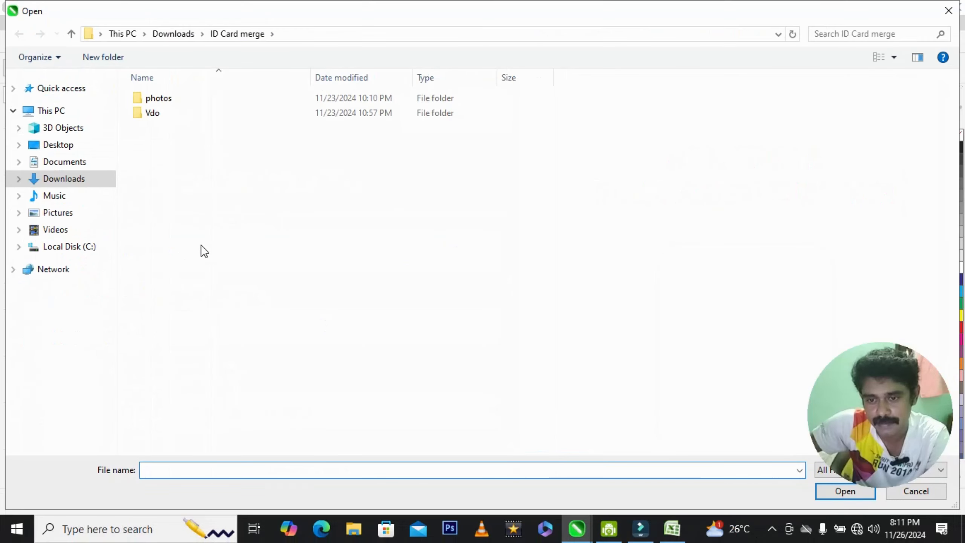
pyautogui.doubleClick(171, 99)
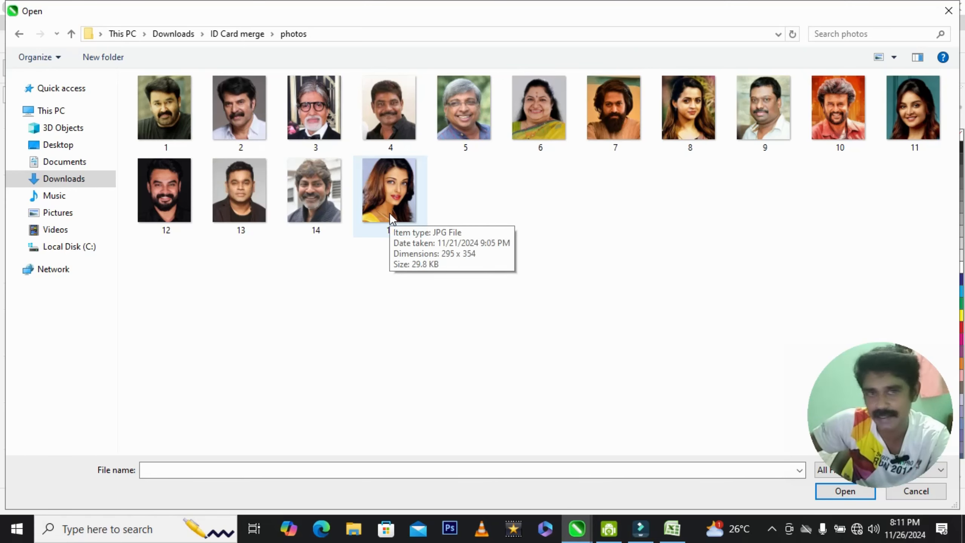
pyautogui.doubleClick(170, 119)
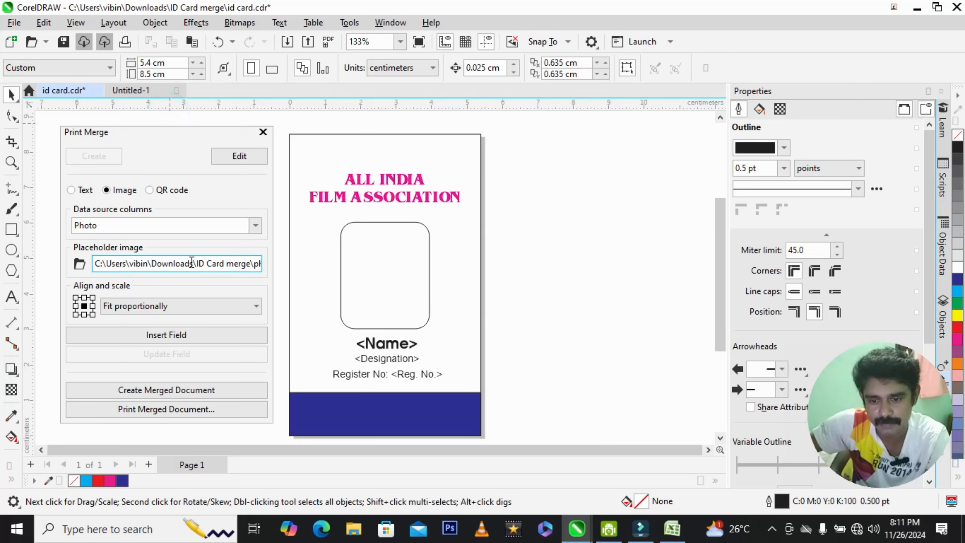
# - Check the placeholder image path and insert the Photo image field on the card at about 2.5 × 3 cm
pyautogui.moveTo(98, 263); pyautogui.dragTo(262, 263)
pyautogui.click(231, 263)
pyautogui.click(231, 262)
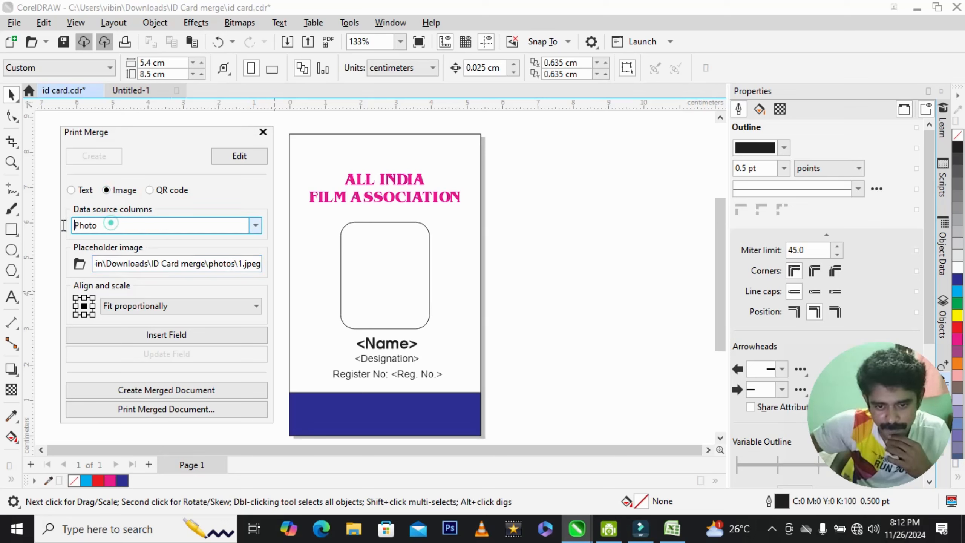
pyautogui.click(147, 264)
pyautogui.click(146, 264)
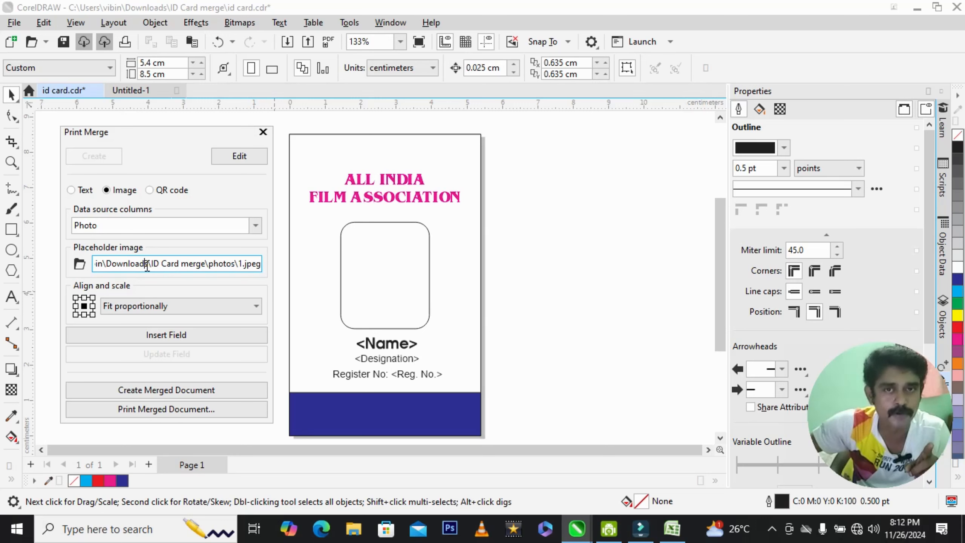
pyautogui.moveTo(147, 264); pyautogui.dragTo(227, 268)
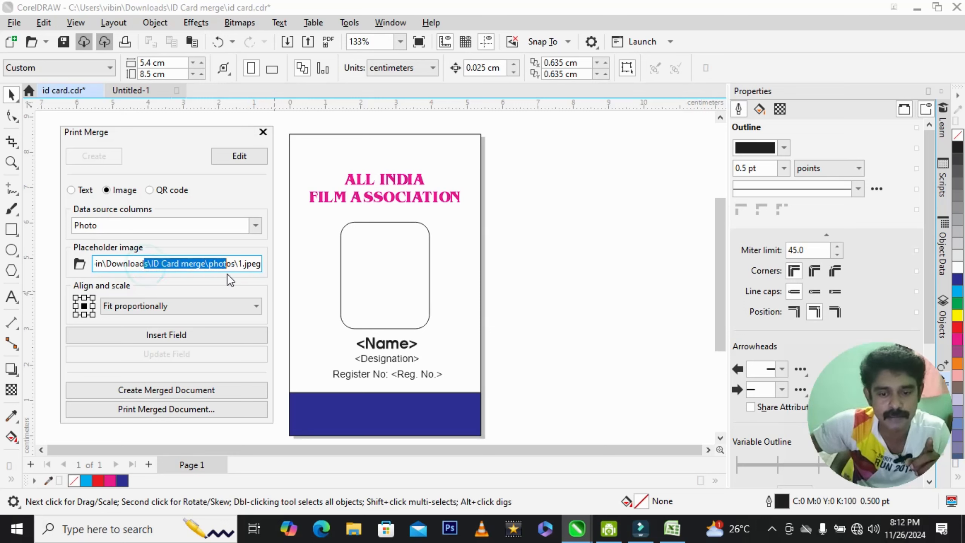
pyautogui.click(188, 335)
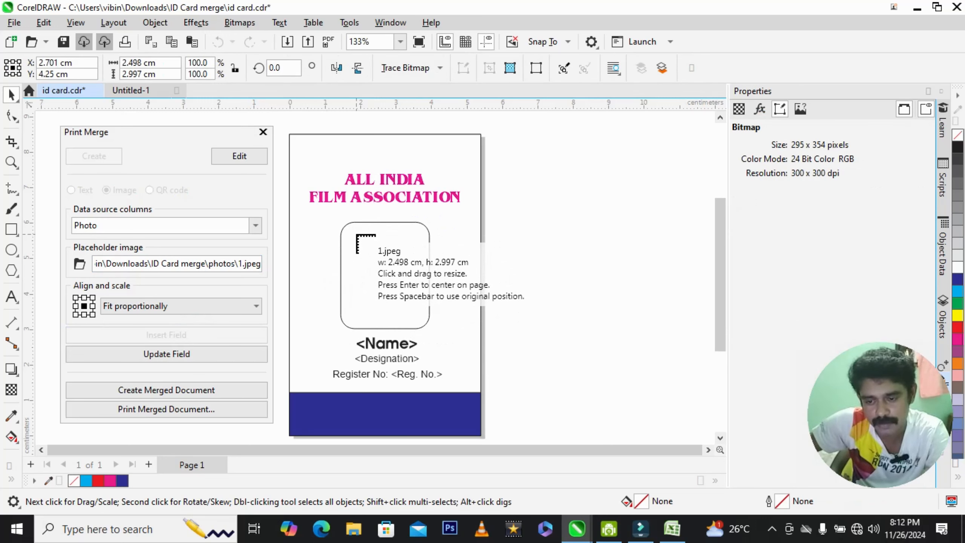
pyautogui.click(388, 244)
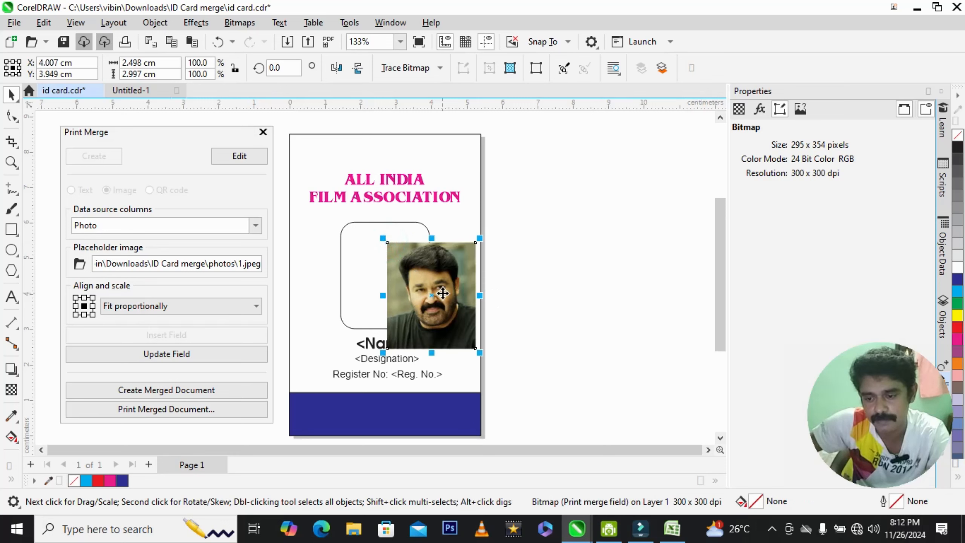
# - Try the Photo image field at several spots on the card, leaving it over the blue band
pyautogui.moveTo(444, 296); pyautogui.dragTo(341, 186)
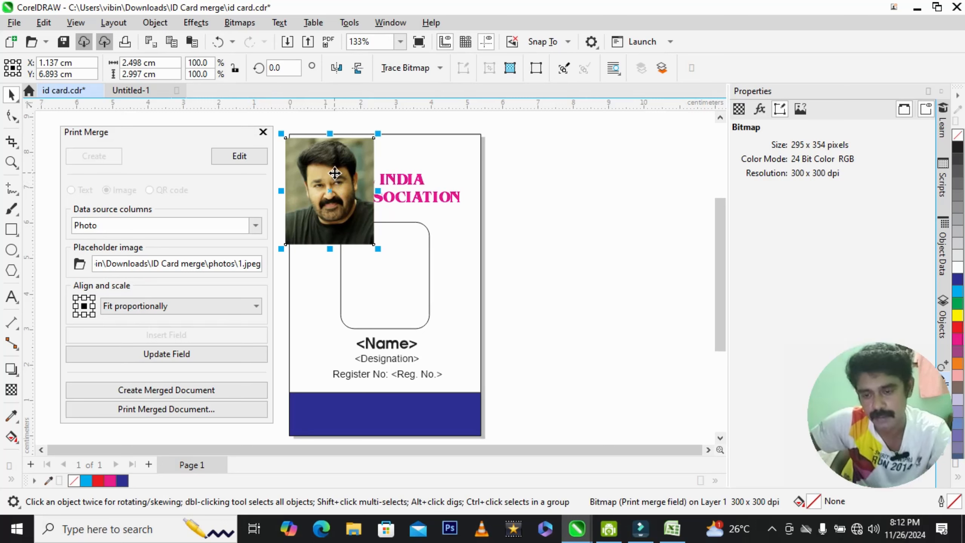
pyautogui.moveTo(334, 174); pyautogui.dragTo(368, 400)
pyautogui.click(397, 265)
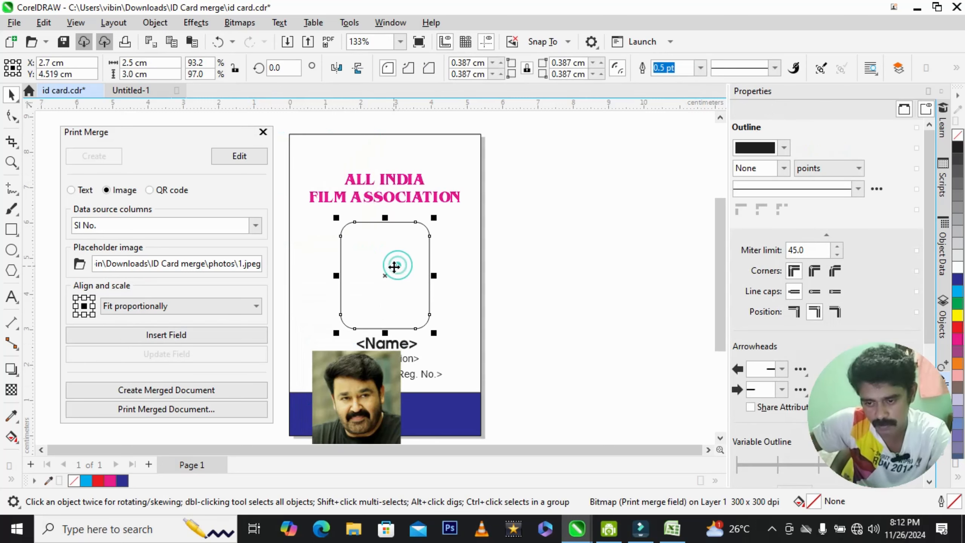
pyautogui.moveTo(372, 381); pyautogui.dragTo(440, 334)
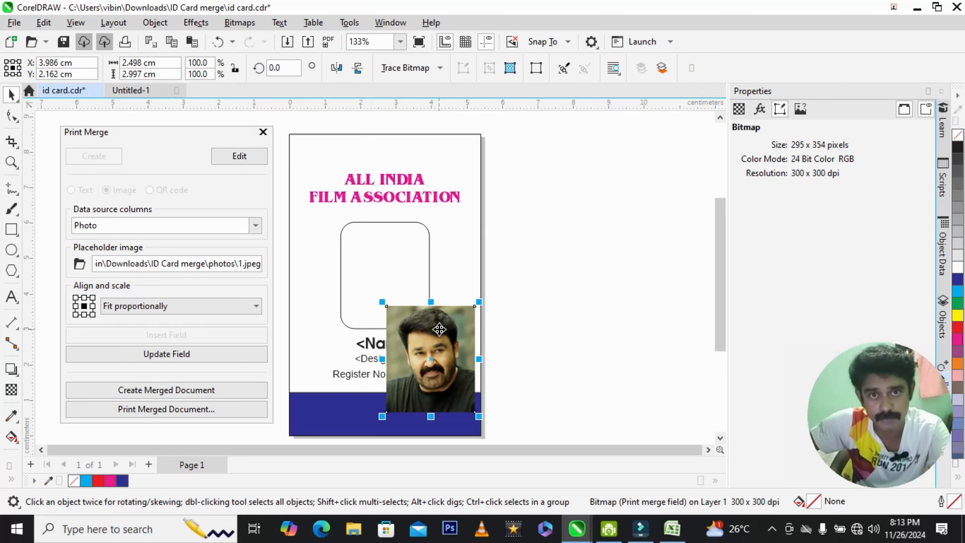
pyautogui.moveTo(439, 329); pyautogui.dragTo(328, 356)
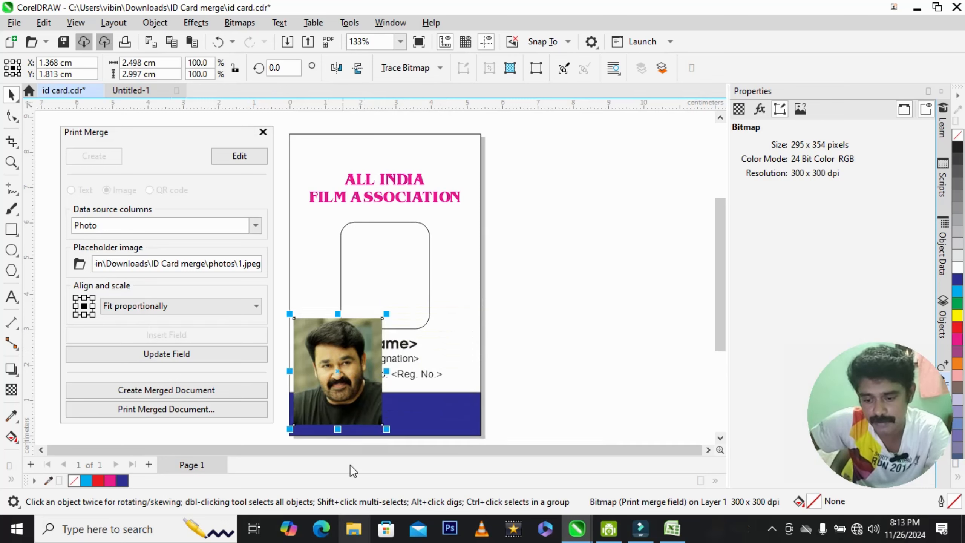
pyautogui.moveTo(325, 348); pyautogui.dragTo(386, 379)
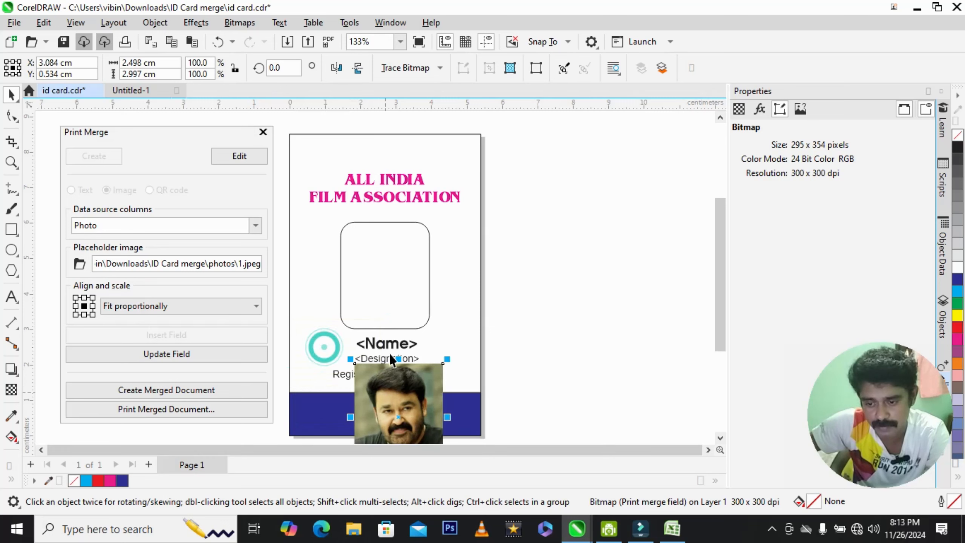
# - Inspect the empty photo frame up close and move the Photo image field onto its lower-left corner
pyautogui.click(391, 260)
pyautogui.press('z')
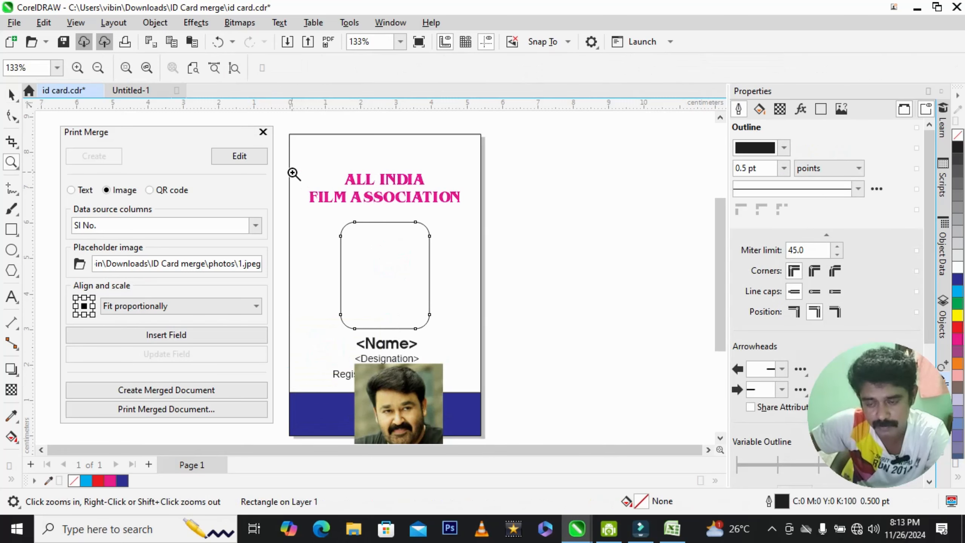
pyautogui.click(293, 172)
pyautogui.press('space')
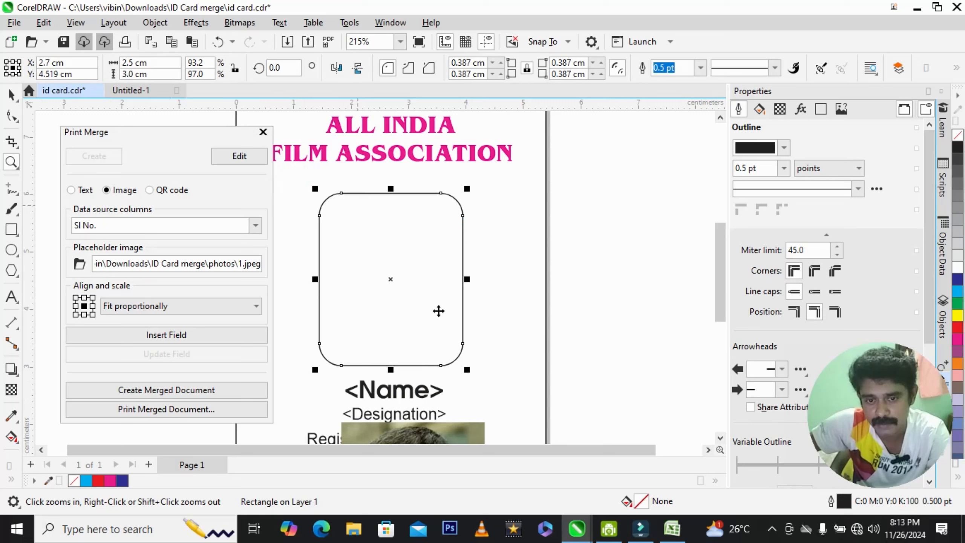
pyautogui.click(403, 230)
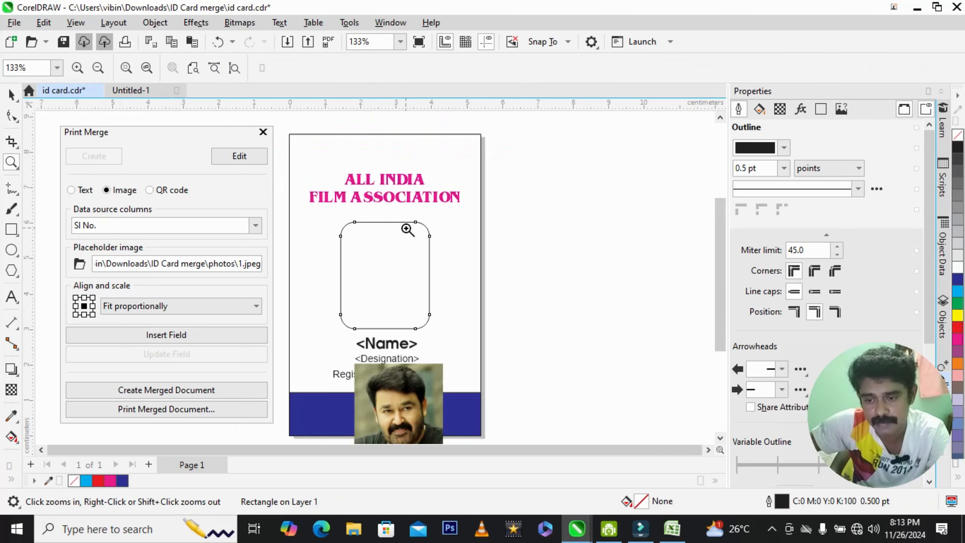
pyautogui.click(424, 400)
pyautogui.moveTo(424, 400); pyautogui.dragTo(385, 326)
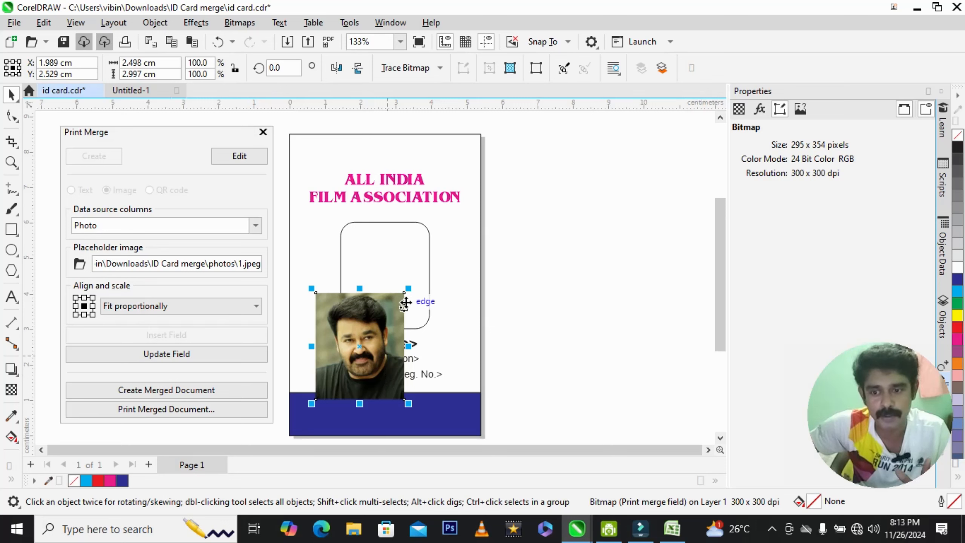
# - Move the Photo image field off the card to compare it with the frame, and return it below the frame
pyautogui.click(398, 248)
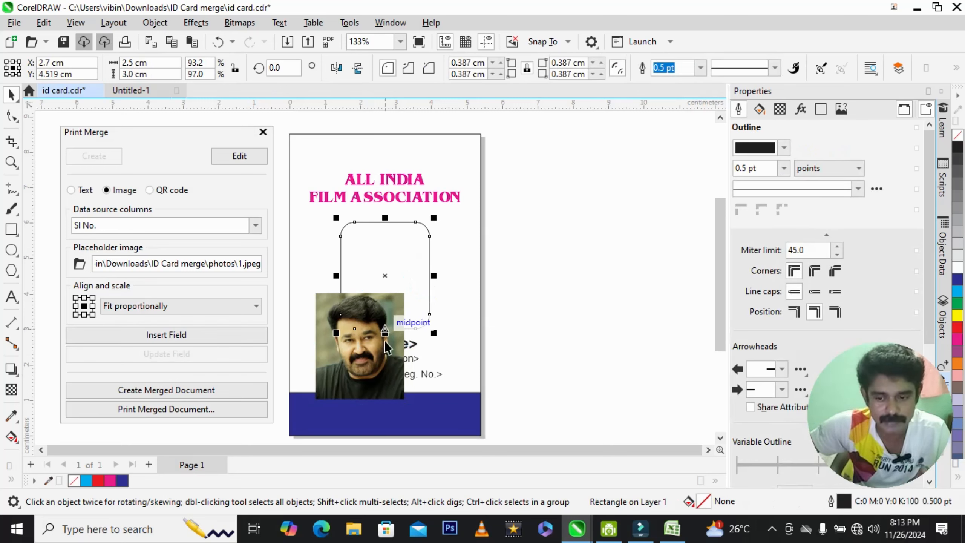
pyautogui.click(377, 356)
pyautogui.moveTo(375, 356); pyautogui.dragTo(570, 290)
pyautogui.click(341, 237)
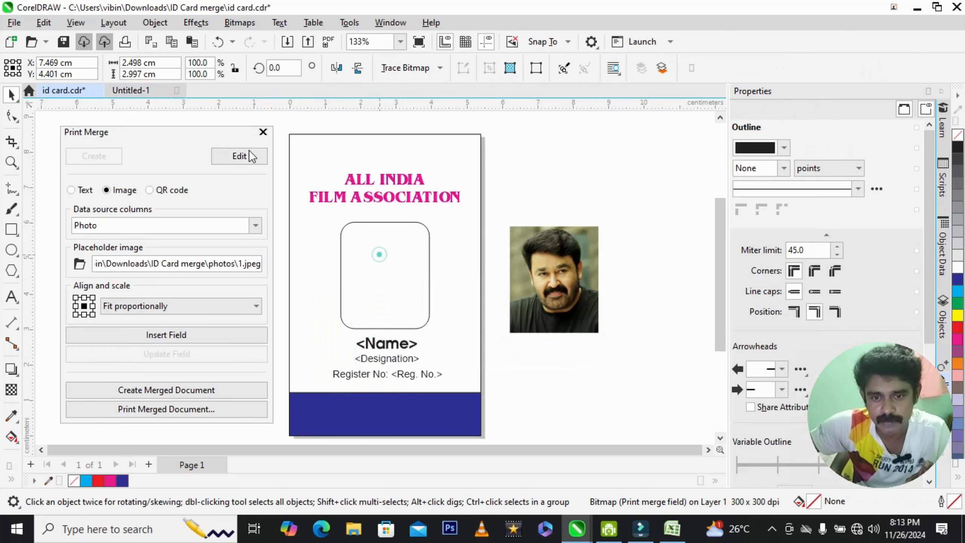
pyautogui.click(539, 271)
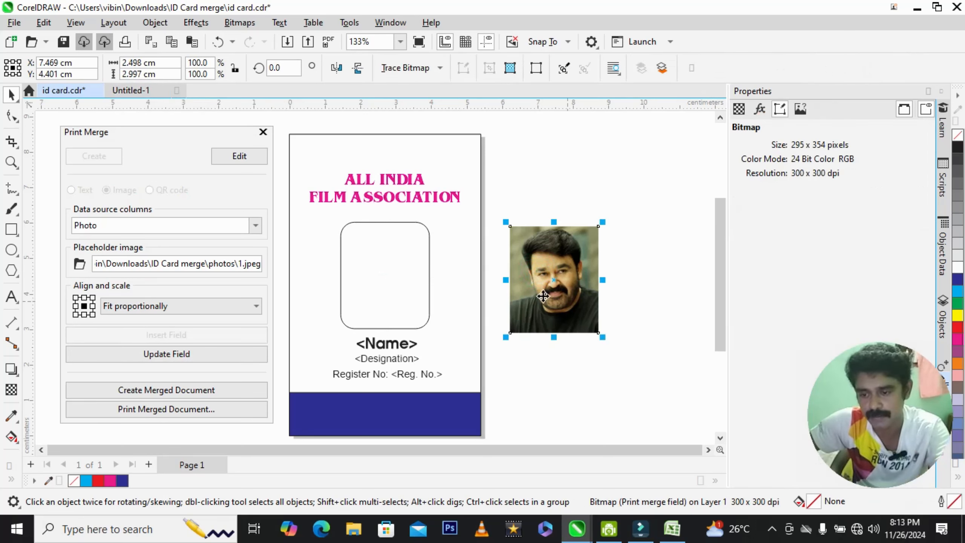
pyautogui.moveTo(559, 300); pyautogui.dragTo(515, 341)
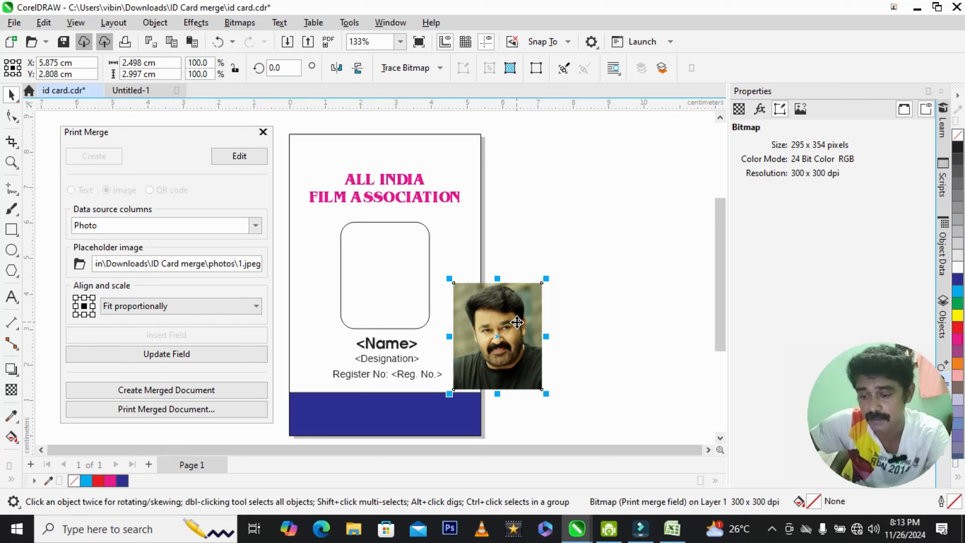
pyautogui.moveTo(517, 321); pyautogui.dragTo(361, 349)
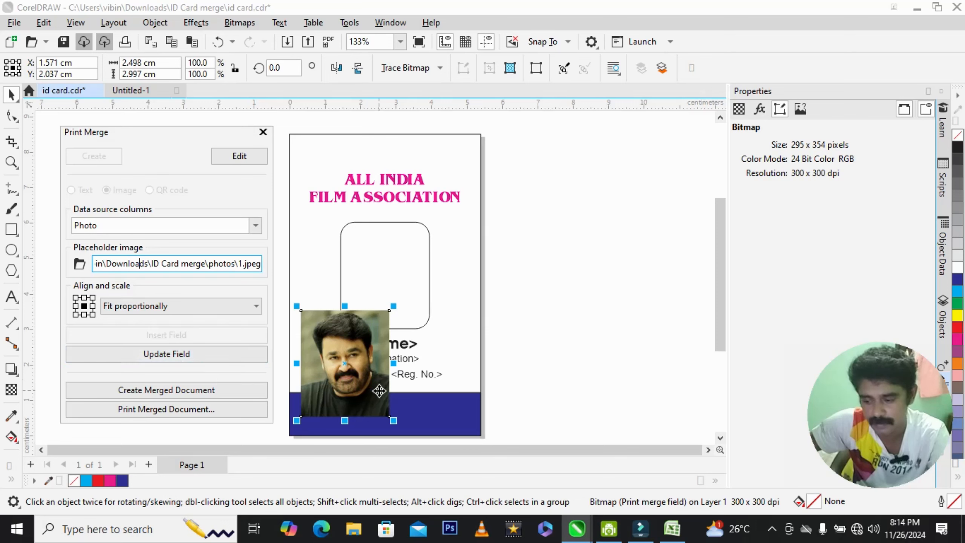
# - Delete the Photo image field from the card and set the merge field type back to Text
pyautogui.click(334, 361)
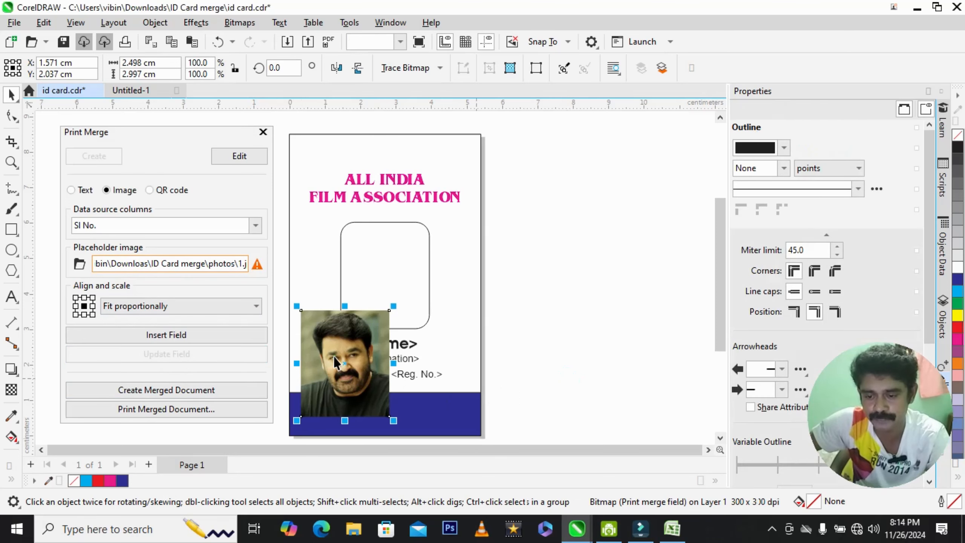
pyautogui.press('Delete')
pyautogui.click(536, 350)
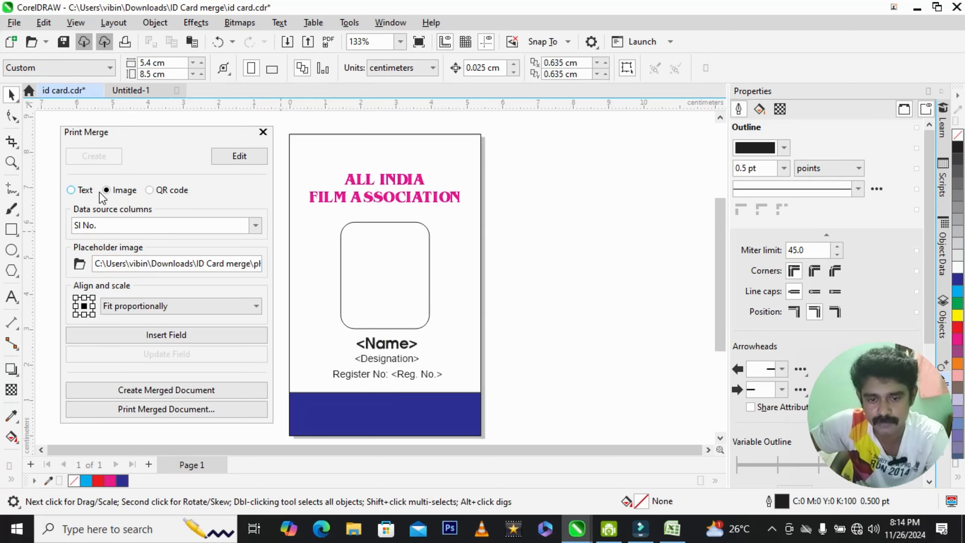
pyautogui.click(83, 190)
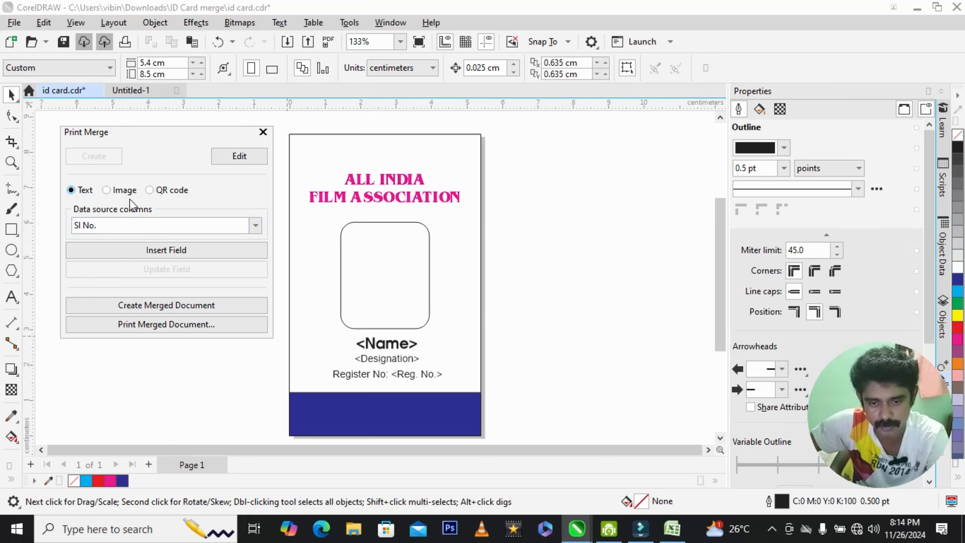
# - Set the merge field type to Image with Photo as its data source column, checking the photo paths in the Excel sheet
pyautogui.click(118, 190)
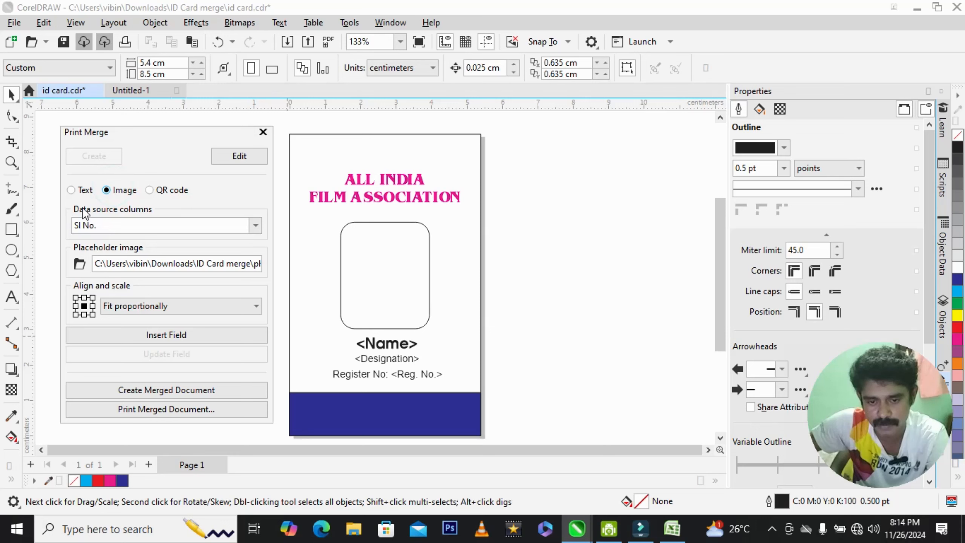
pyautogui.click(256, 225)
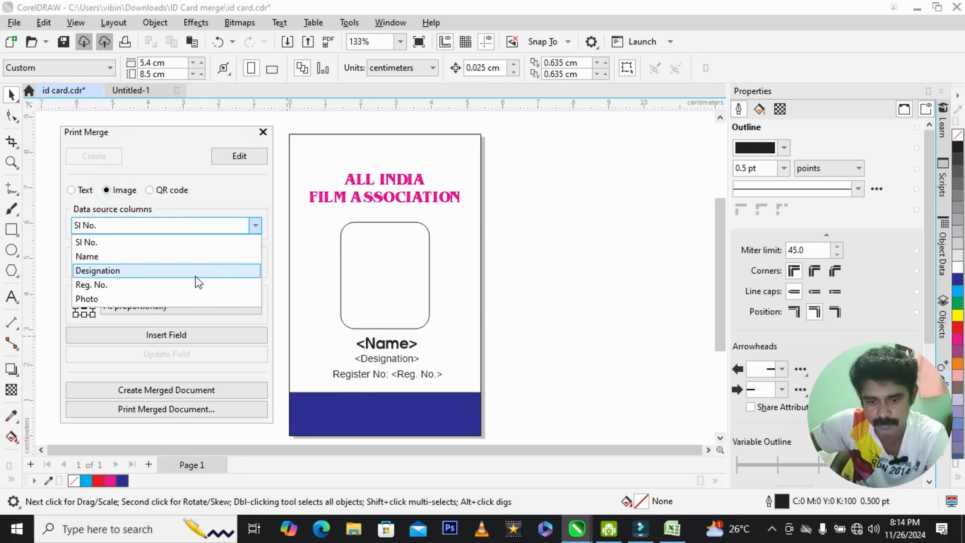
pyautogui.click(185, 297)
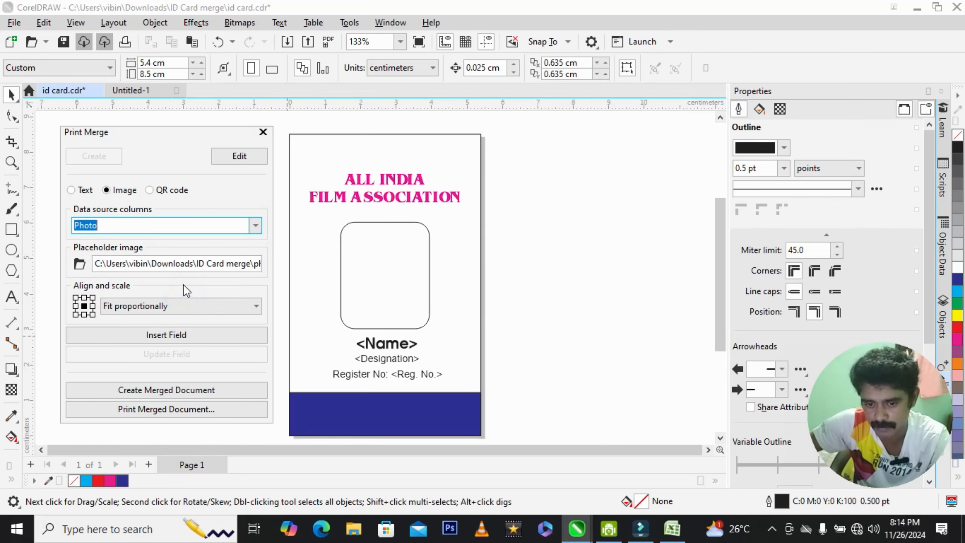
pyautogui.click(672, 528)
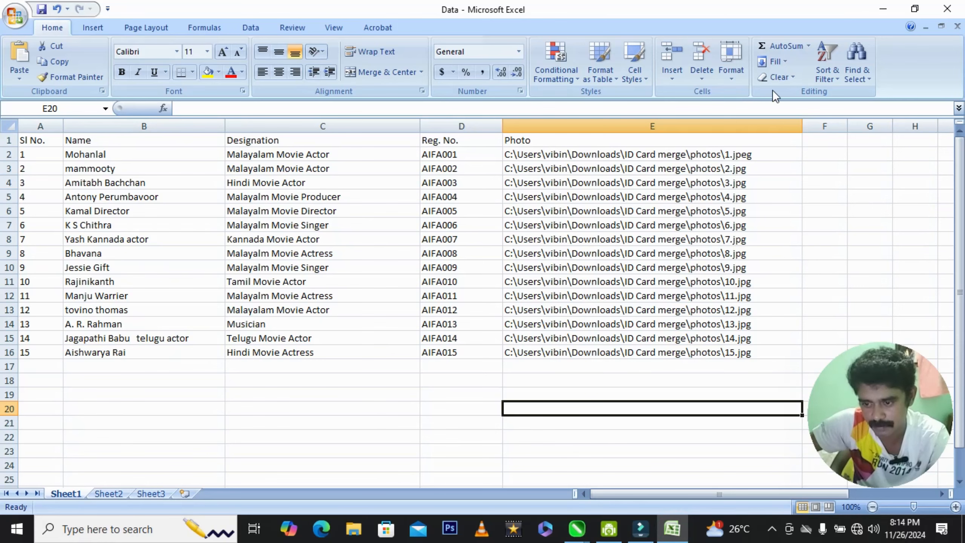
pyautogui.click(882, 9)
pyautogui.click(125, 221)
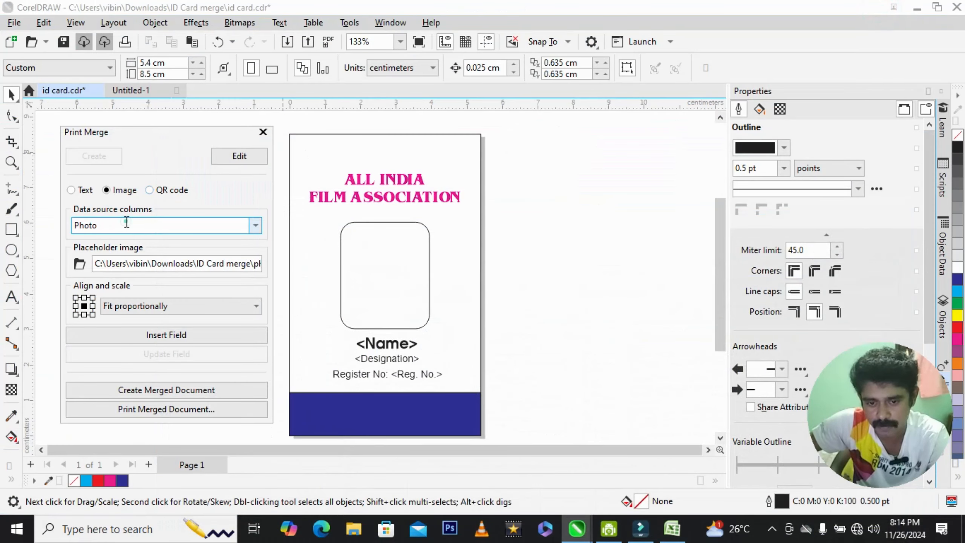
# - Choose photo 1.jpeg from the ID Card merge photos folder as the placeholder image and check its path
pyautogui.click(111, 264)
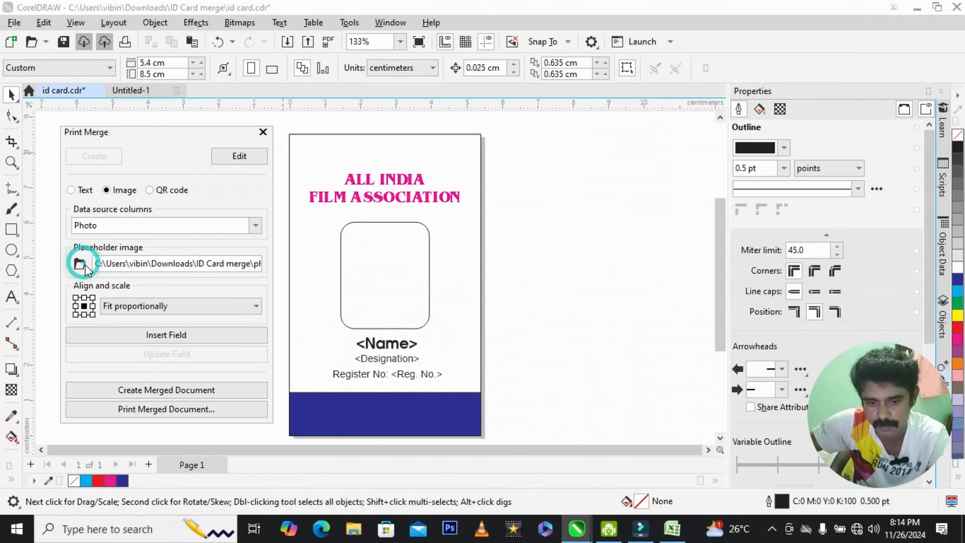
pyautogui.click(80, 263)
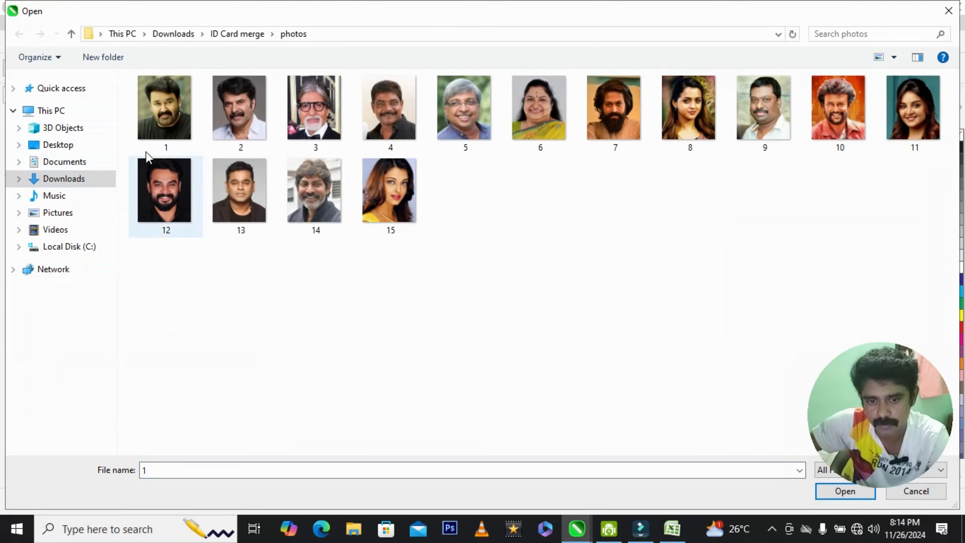
pyautogui.doubleClick(164, 118)
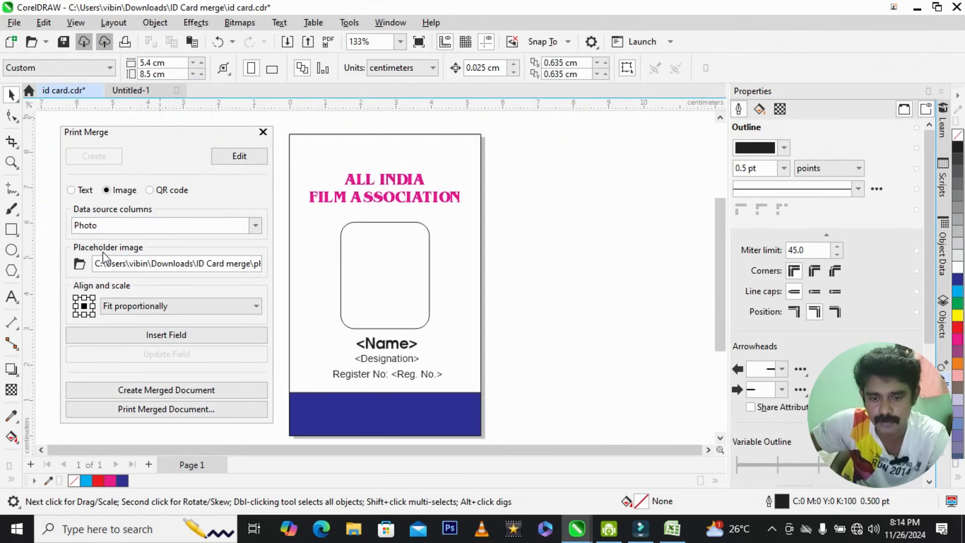
pyautogui.moveTo(97, 261); pyautogui.dragTo(252, 263)
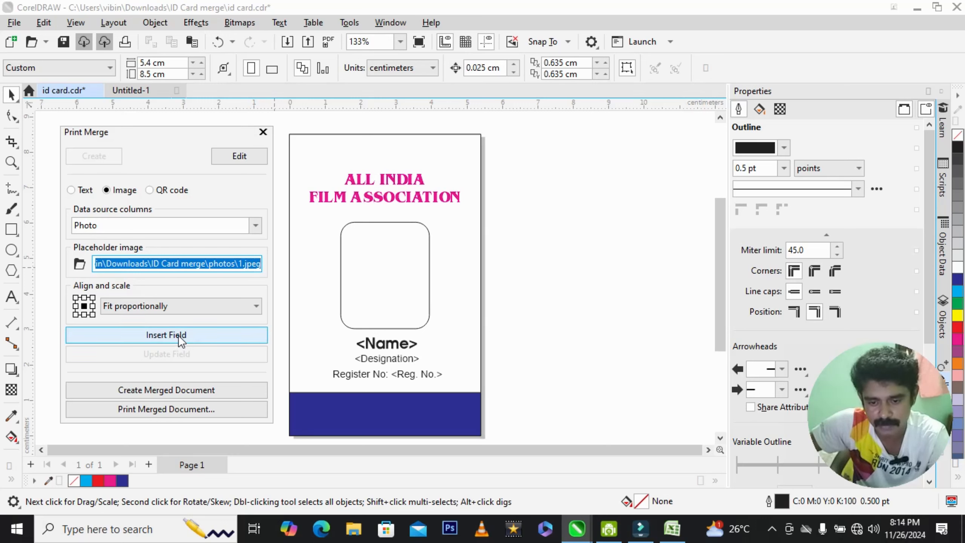
# - Insert the Photo image field at its original size and place it beside the card, overlapping the card's right edge
pyautogui.click(162, 335)
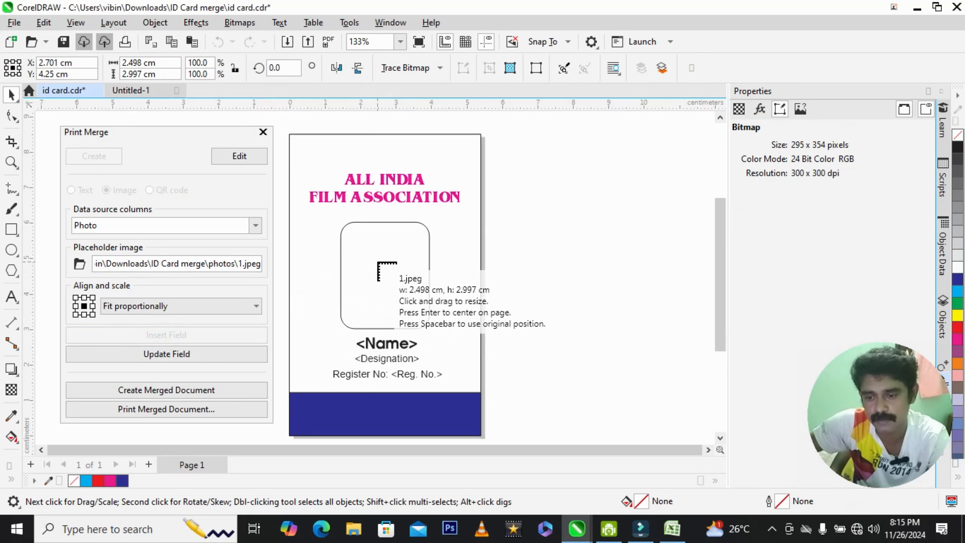
pyautogui.click(354, 257)
pyautogui.moveTo(405, 292); pyautogui.dragTo(532, 273)
pyautogui.click(599, 231)
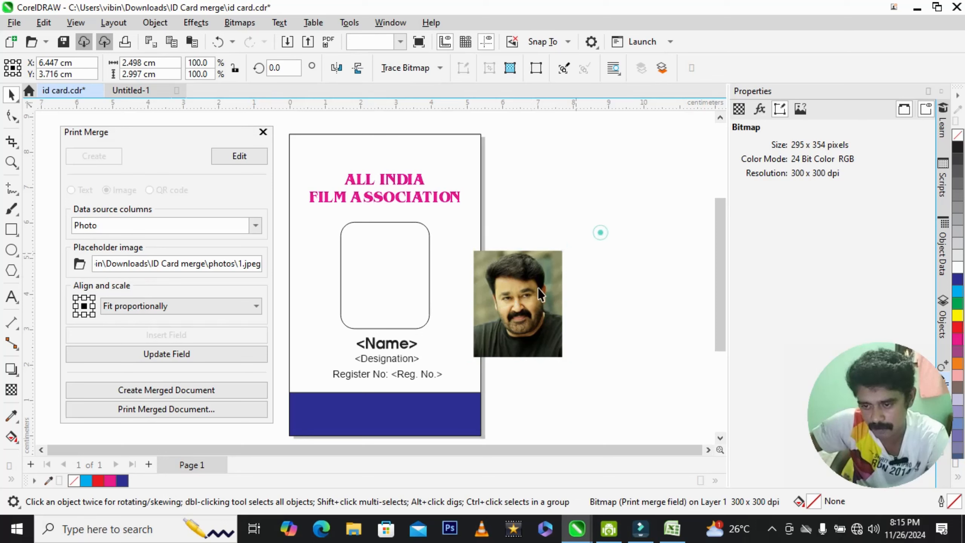
# - PowerClip the Photo image field inside the rounded photo frame on the card
pyautogui.click(388, 253)
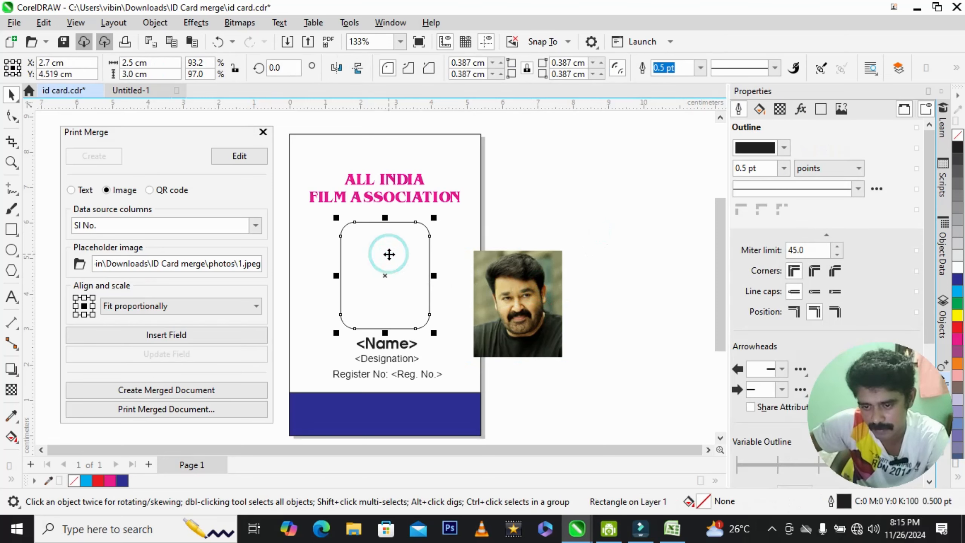
pyautogui.click(520, 276)
pyautogui.rightClick(521, 276)
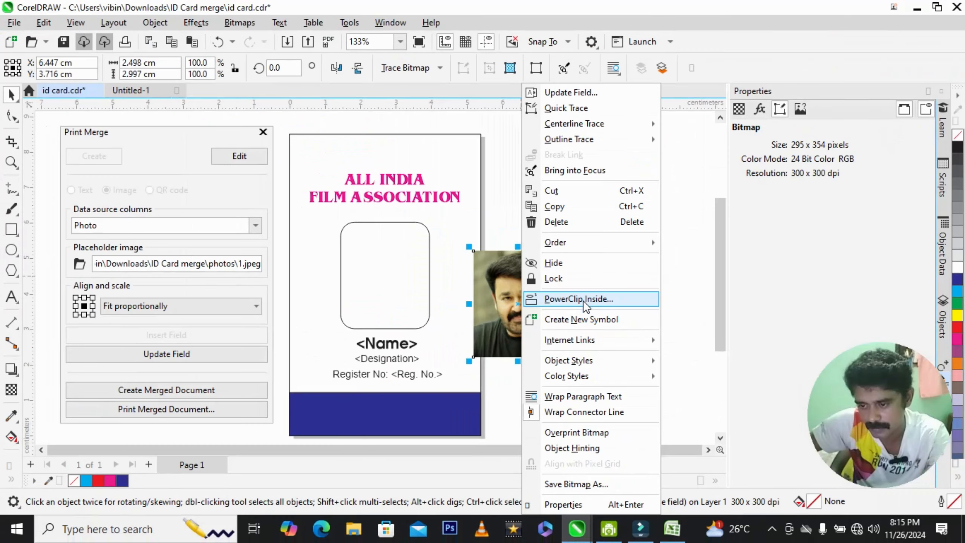
pyautogui.click(583, 300)
pyautogui.click(377, 273)
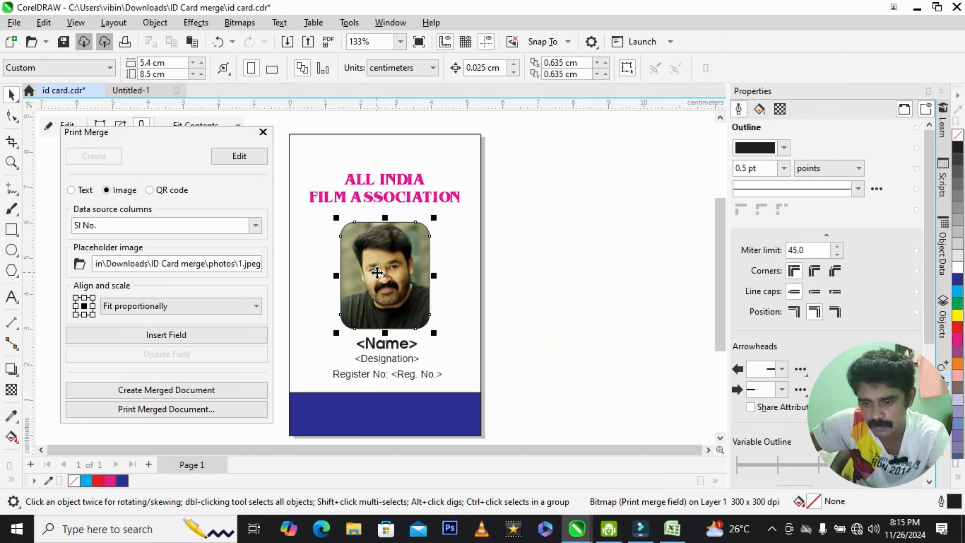
pyautogui.click(528, 302)
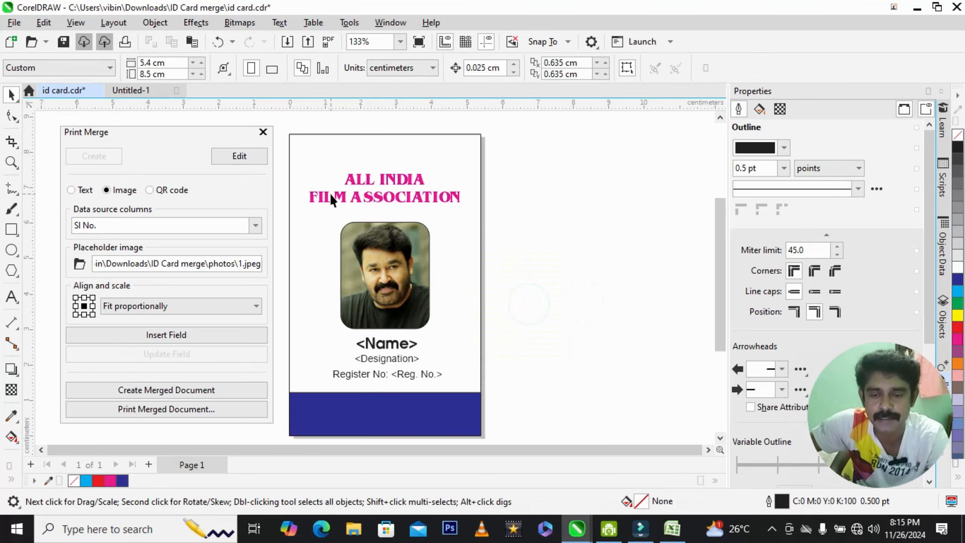
# - Move the Print Merge window clear of the PowerClip controls and review the content fitting options for the clipped photo
pyautogui.click(387, 273)
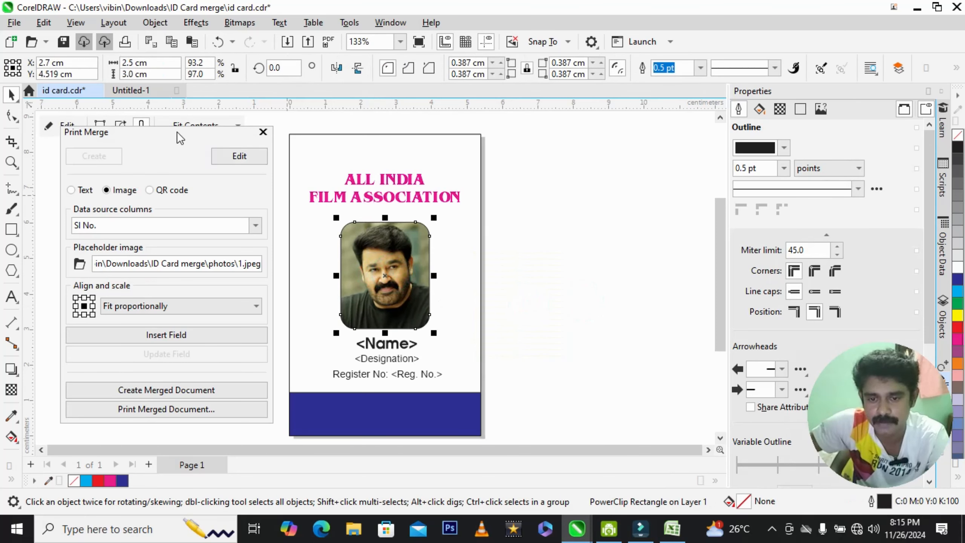
pyautogui.moveTo(177, 131); pyautogui.dragTo(161, 227)
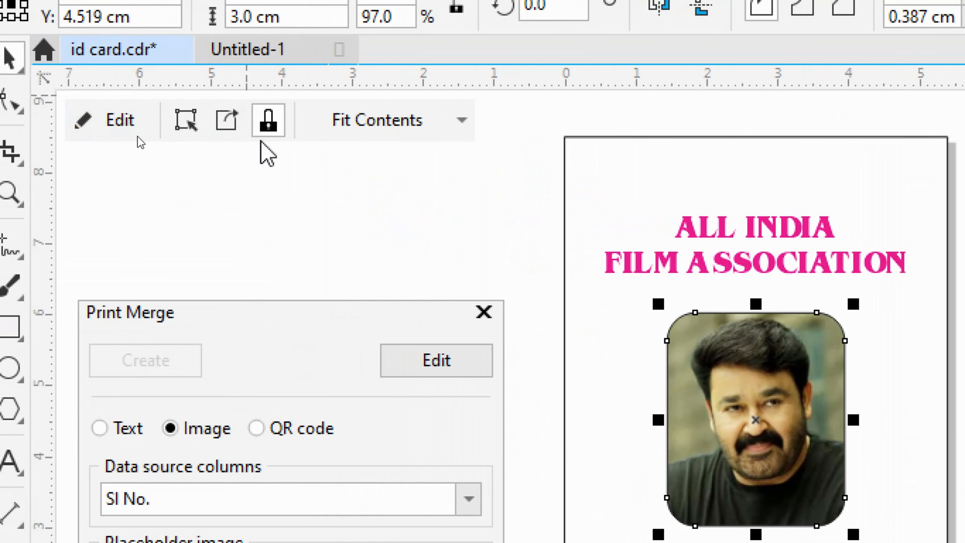
pyautogui.click(462, 119)
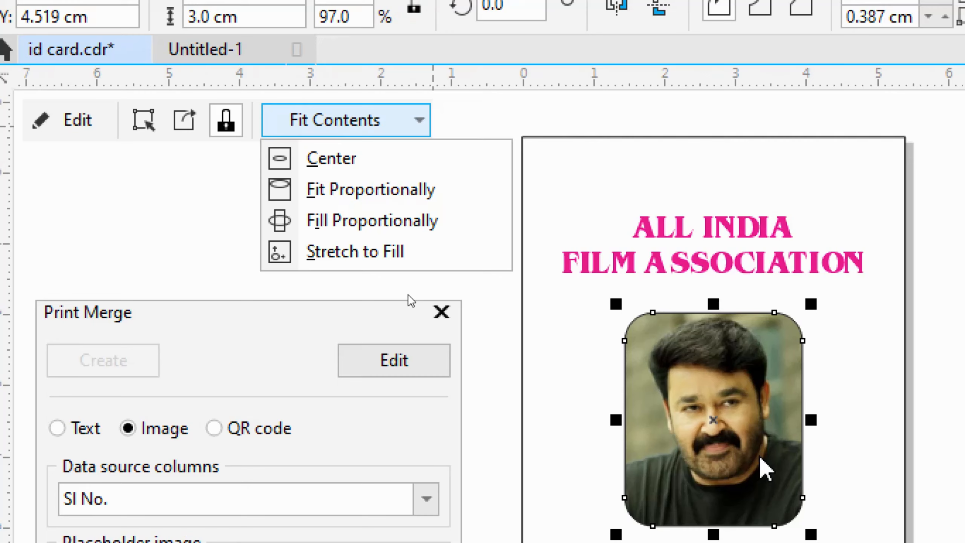
pyautogui.click(104, 155)
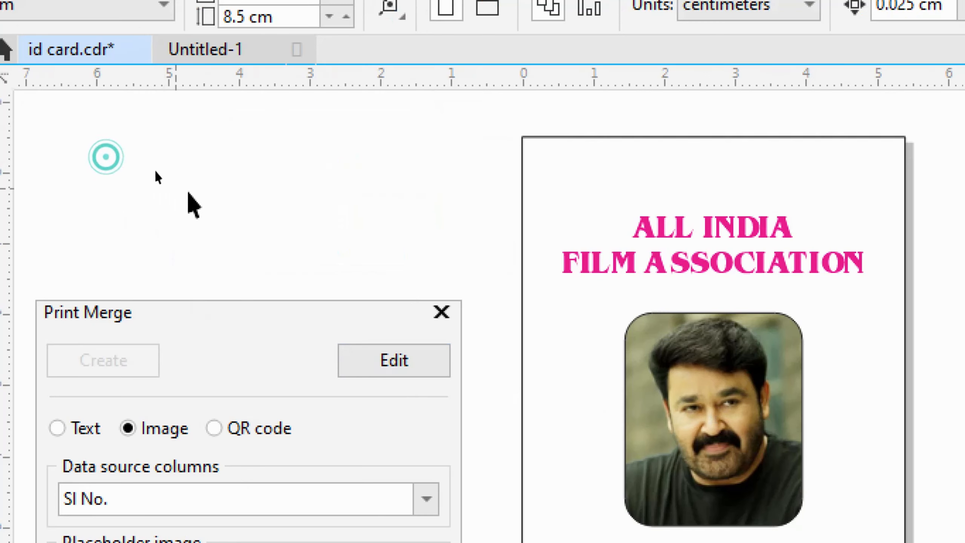
pyautogui.click(356, 265)
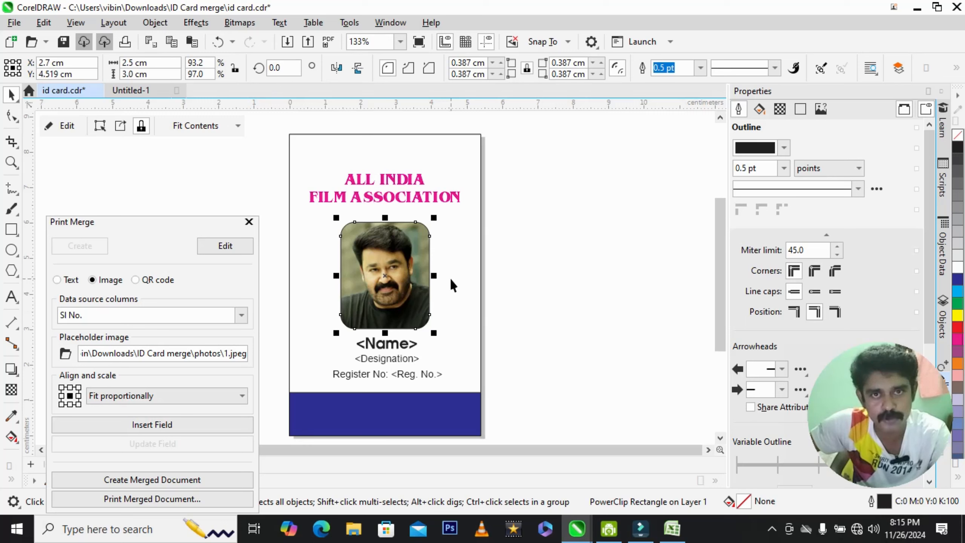
pyautogui.click(547, 265)
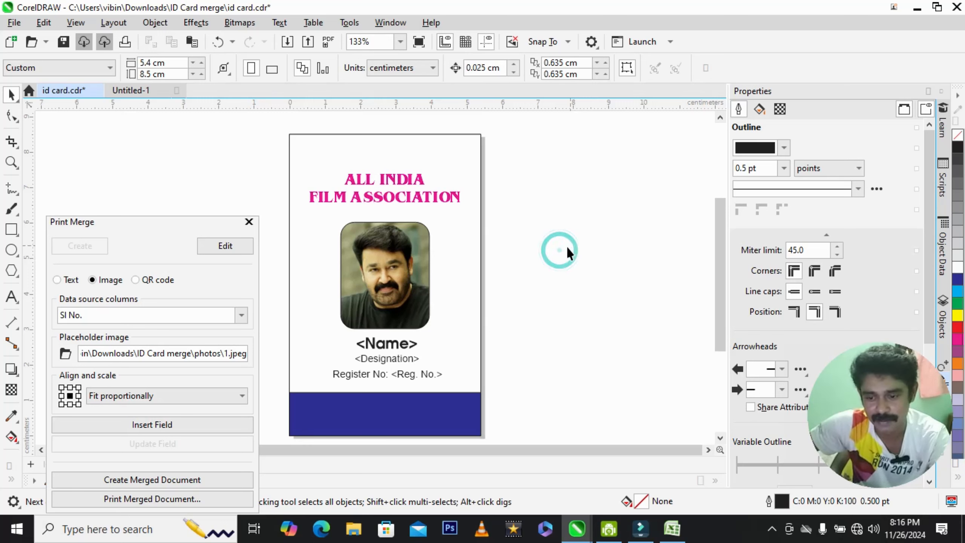
# - Inspect the card template by checking the name, designation and register number fields and the clipped photo
pyautogui.press('z')
pyautogui.scroll(-1, 493, 296)
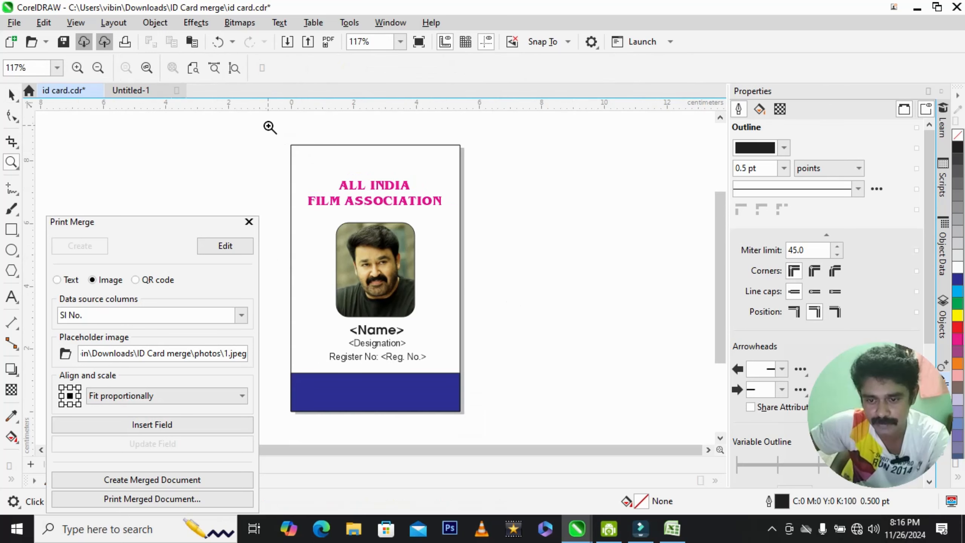
pyautogui.moveTo(267, 125); pyautogui.dragTo(447, 397)
pyautogui.press('space')
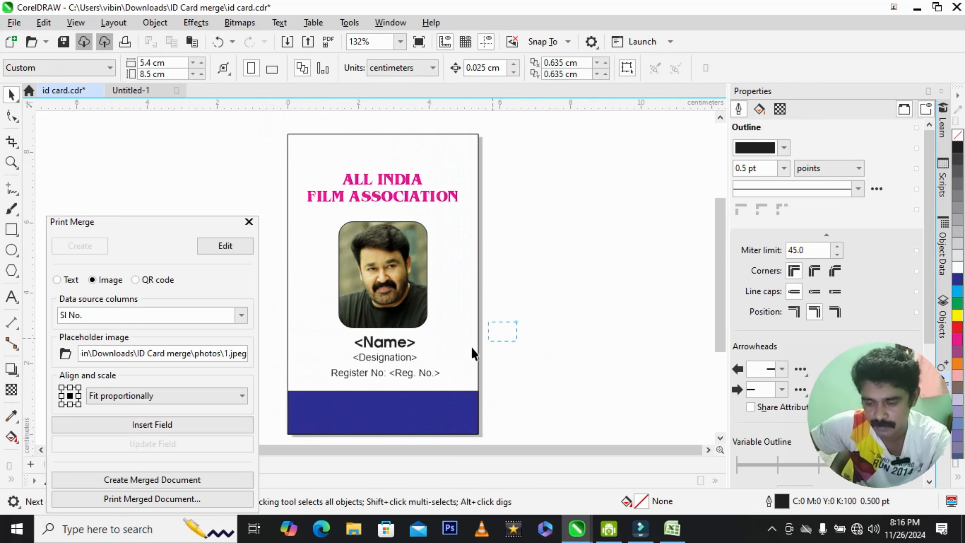
pyautogui.moveTo(515, 321); pyautogui.dragTo(327, 388)
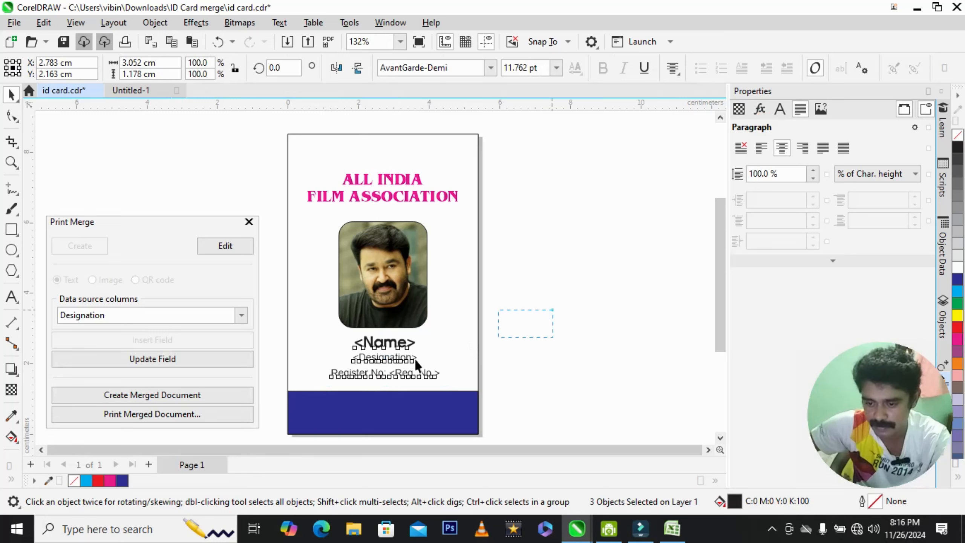
pyautogui.moveTo(551, 309); pyautogui.dragTo(315, 390)
pyautogui.click(534, 304)
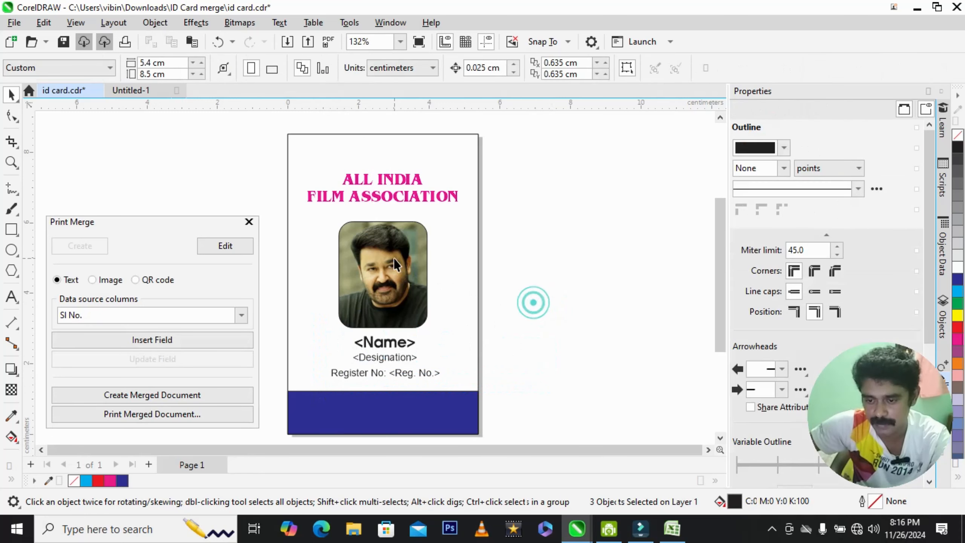
pyautogui.click(394, 259)
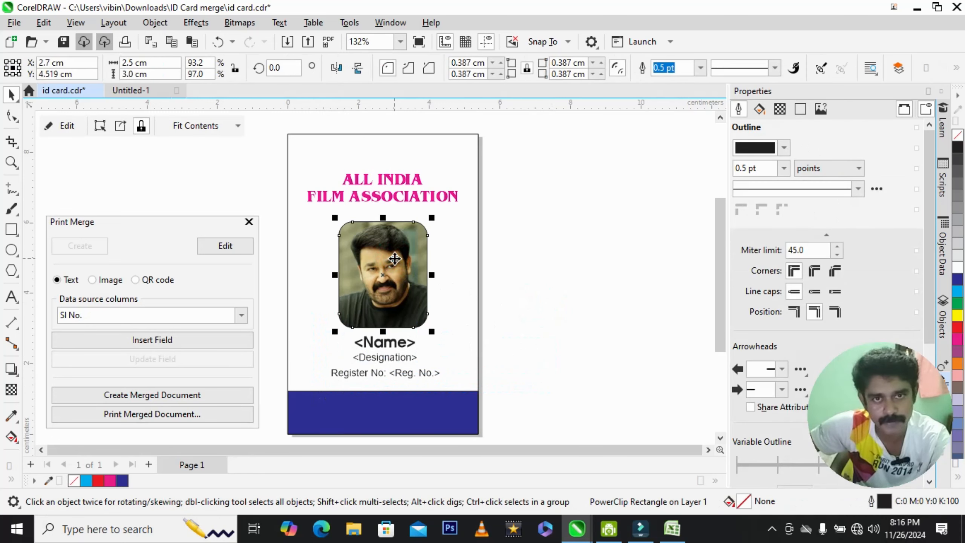
pyautogui.click(568, 283)
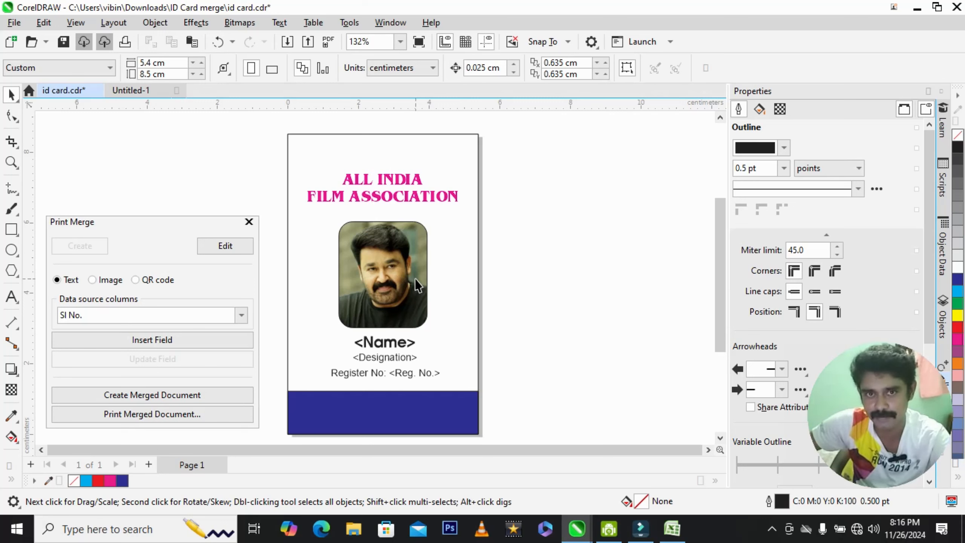
pyautogui.click(530, 328)
# - Create the merged document from the card template and close the Print Merge window
pyautogui.click(164, 229)
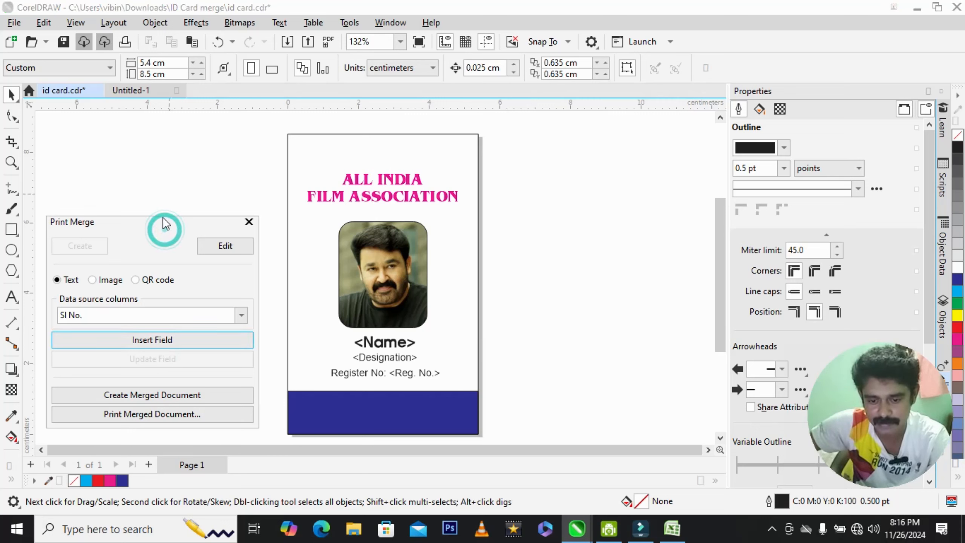
pyautogui.moveTo(163, 226); pyautogui.dragTo(176, 161)
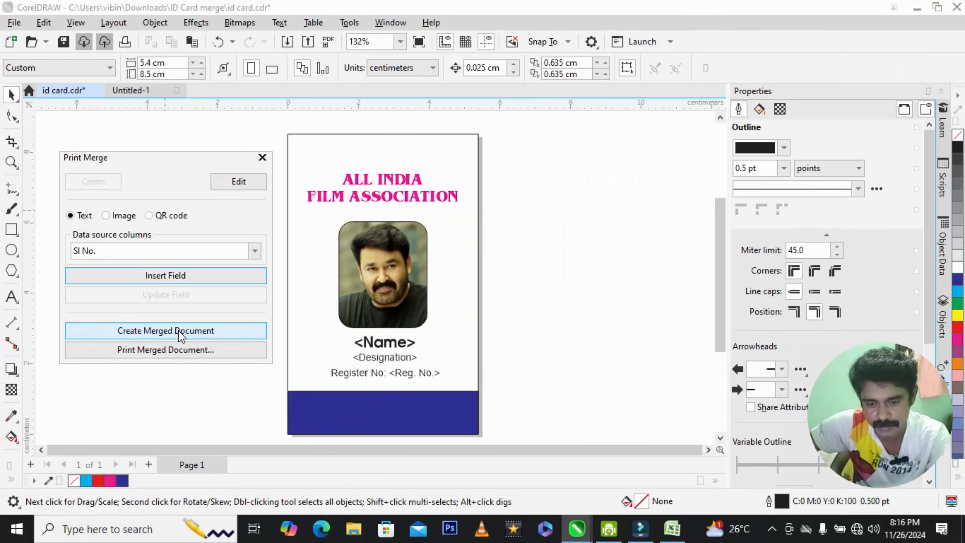
pyautogui.click(179, 332)
pyautogui.click(178, 331)
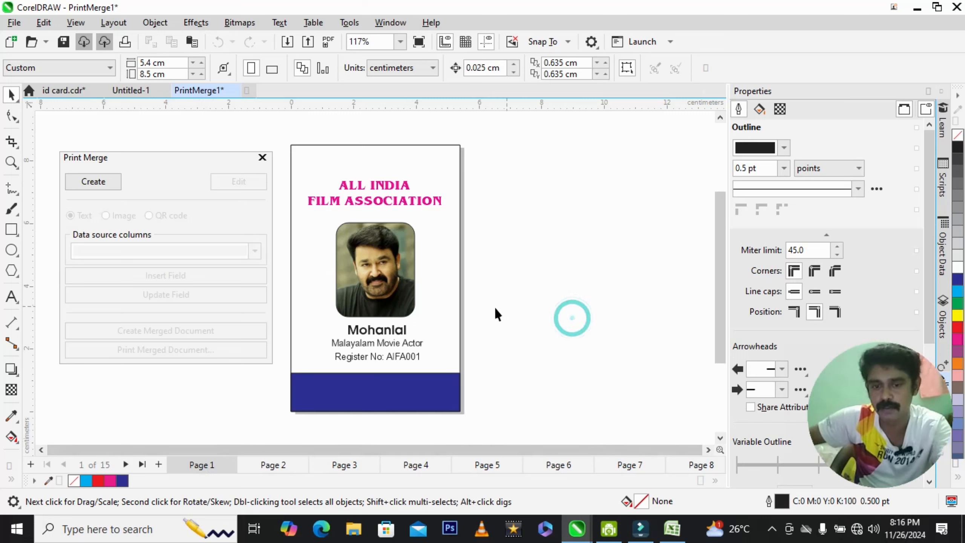
pyautogui.click(262, 158)
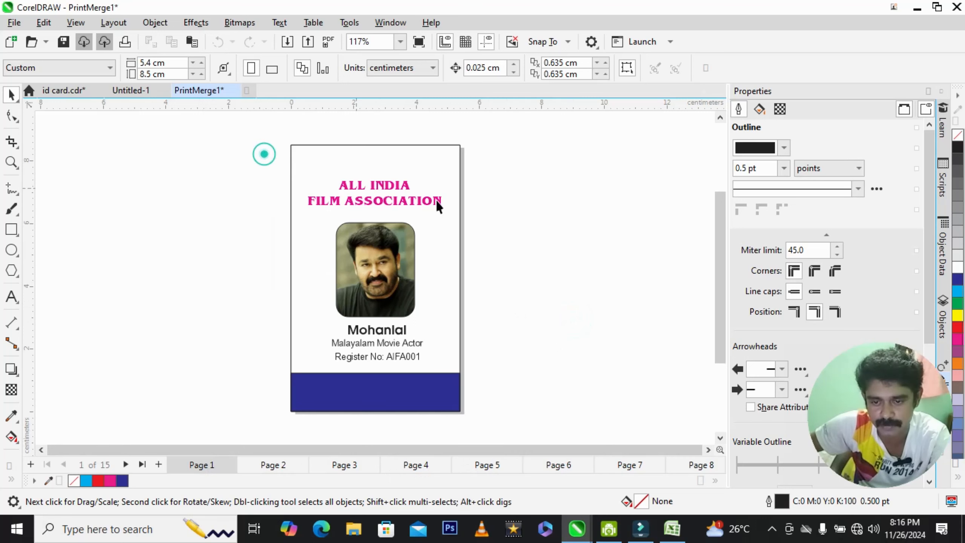
# - Review the merged ID cards on pages 1 to 4 up close, checking each photo, name, designation and register number
pyautogui.click(605, 225)
pyautogui.press('z')
pyautogui.moveTo(272, 133); pyautogui.dragTo(486, 431)
pyautogui.press('space')
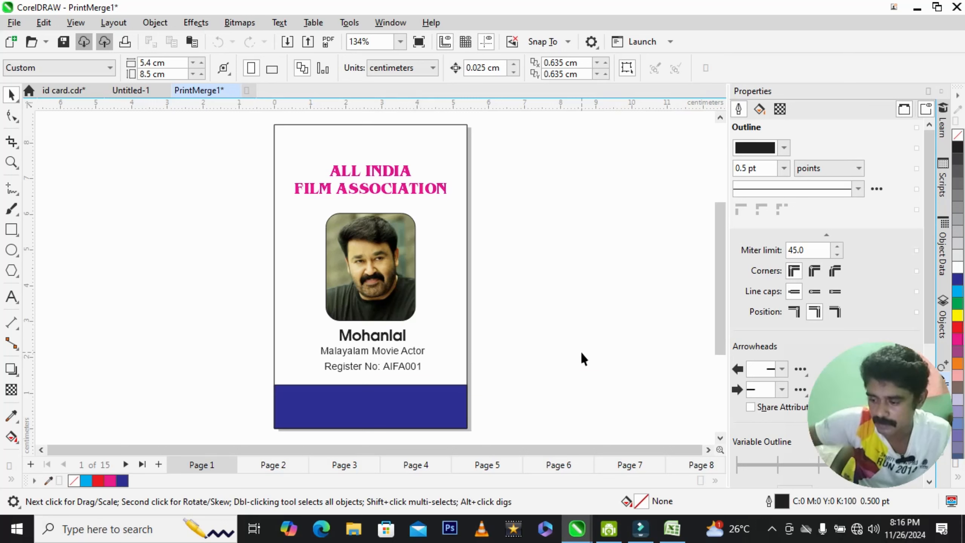
pyautogui.press('pagedown')
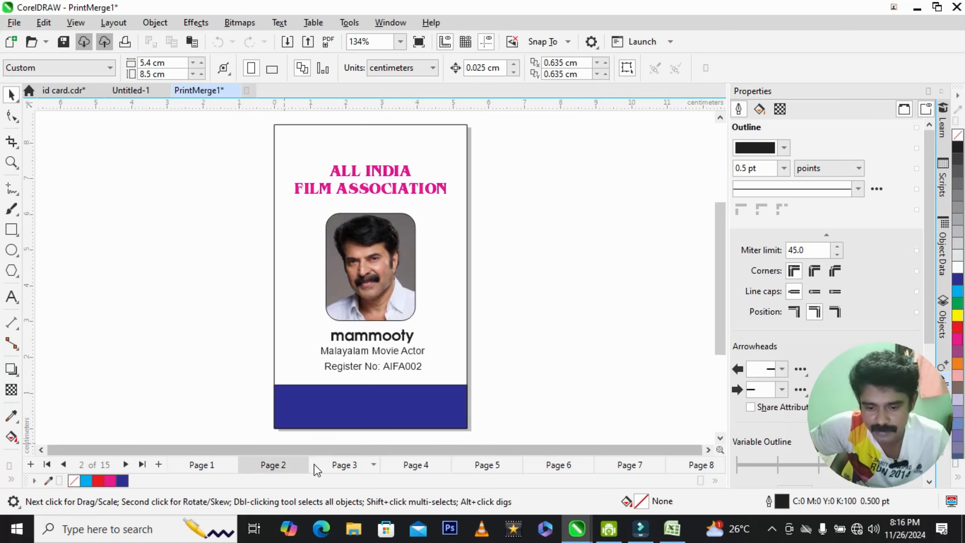
pyautogui.click(346, 466)
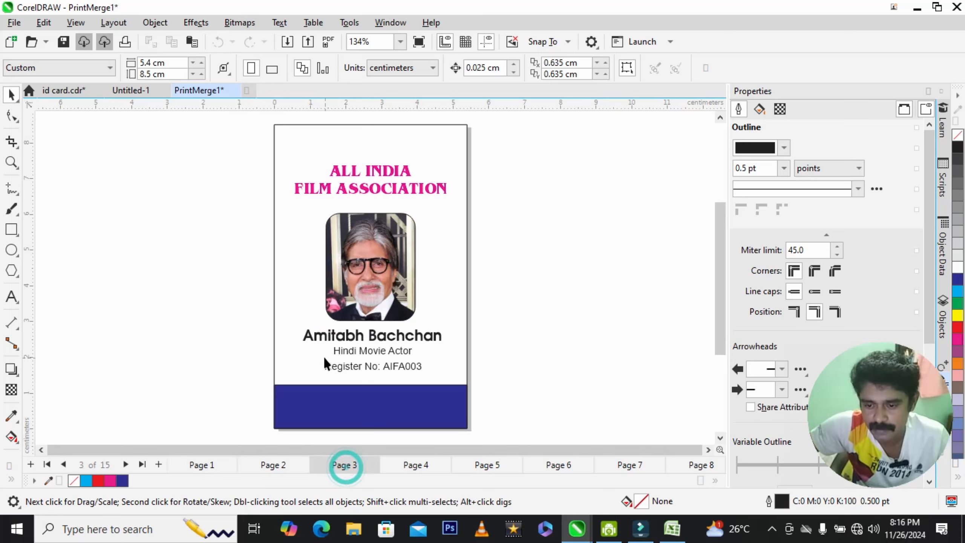
pyautogui.click(416, 465)
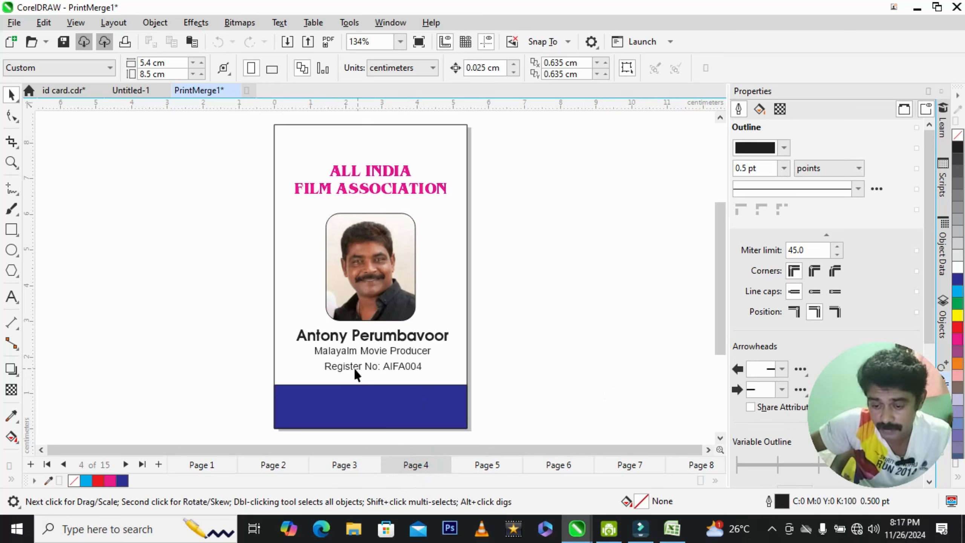
# - Review the merged ID cards on pages 5 to 13, checking each photo, name, designation and register number
pyautogui.press('pagedown')
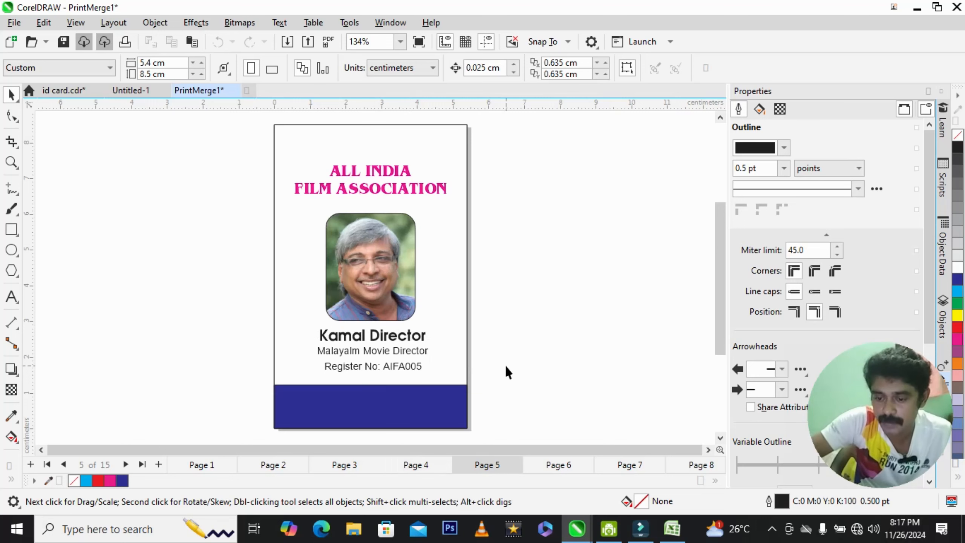
pyautogui.press('pagedown')
pyautogui.press('pagedown')
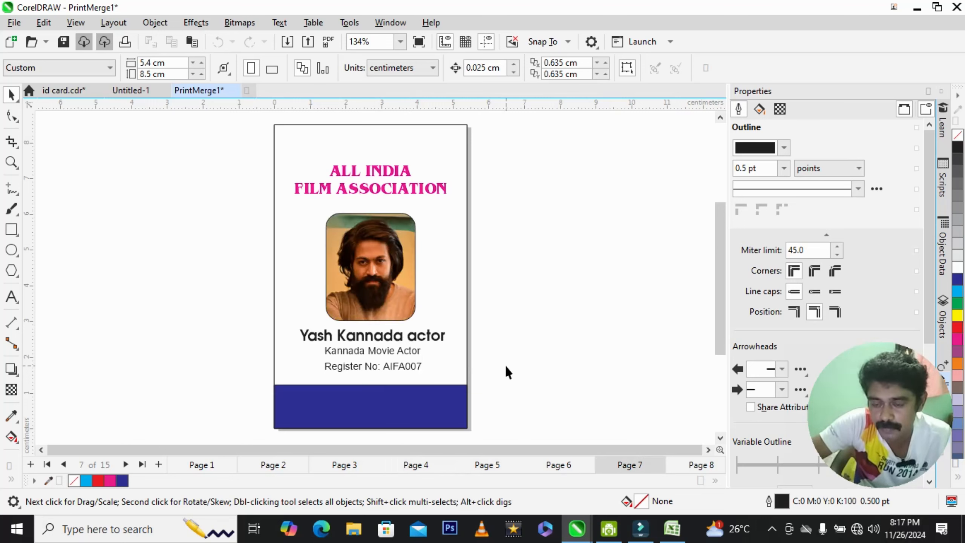
pyautogui.press('pagedown')
pyautogui.press('pagedown')
pyautogui.press('pagedown')
pyautogui.press('pagedown')
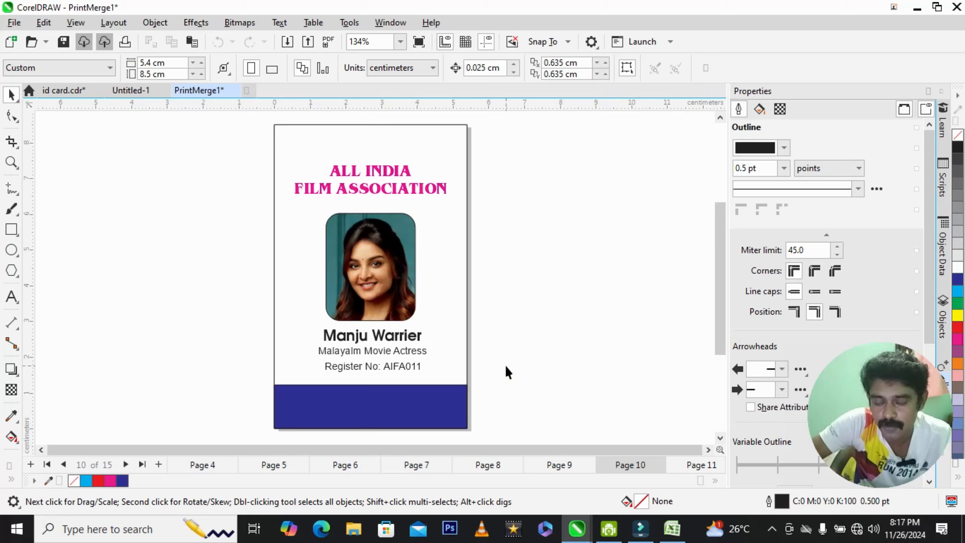
pyautogui.press('pagedown')
pyautogui.press('pagedown')
pyautogui.press('pagedown')
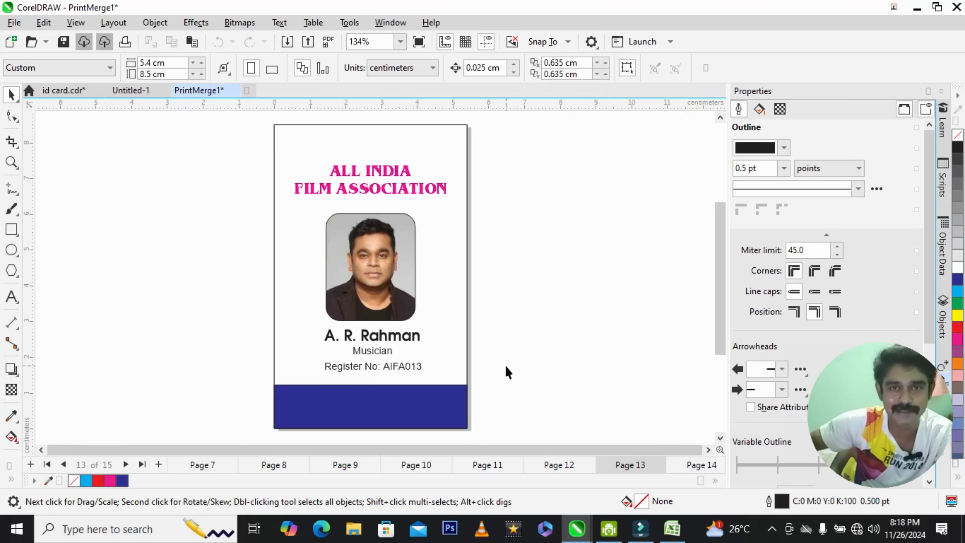
# - Zoom out and recheck the merged ID cards on pages 7, 8 and 9
pyautogui.press('z')
pyautogui.press('F3')
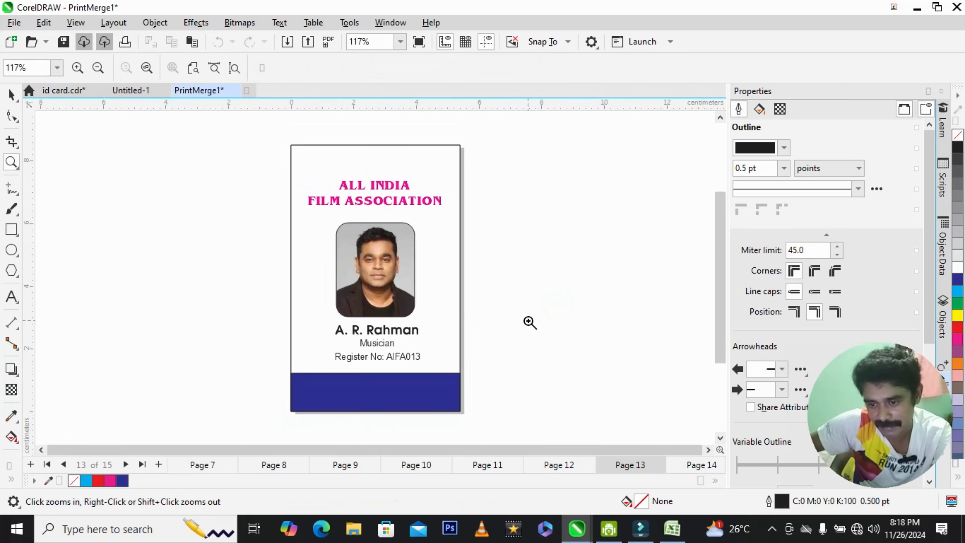
pyautogui.click(230, 469)
pyautogui.click(270, 468)
pyautogui.click(342, 466)
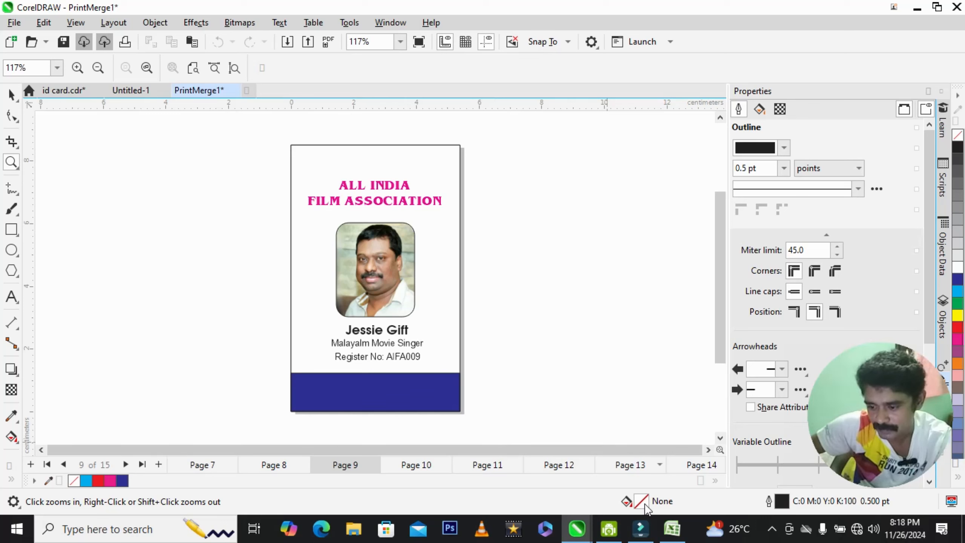
# - Switch to the Data workbook in Excel and examine the Sl No. column from its header to the last record
pyautogui.click(665, 537)
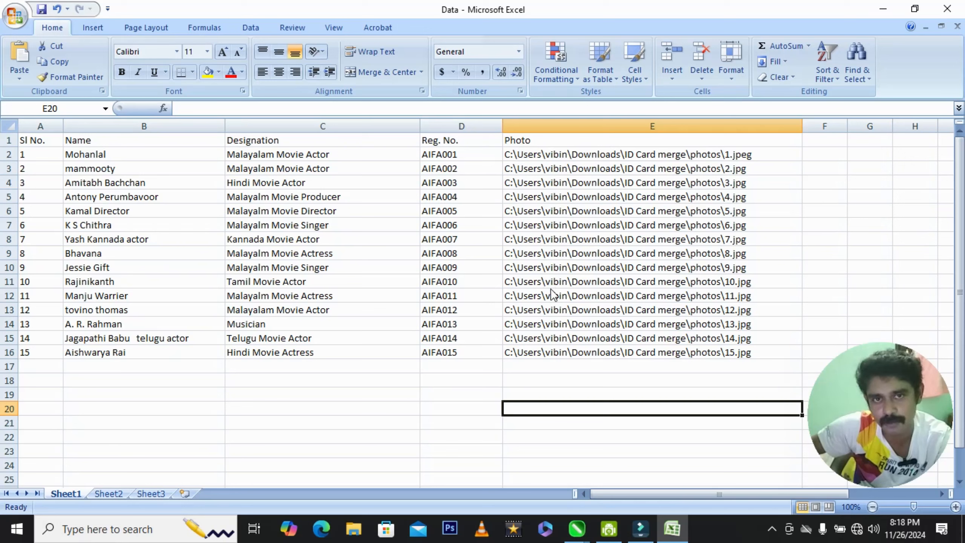
pyautogui.click(431, 393)
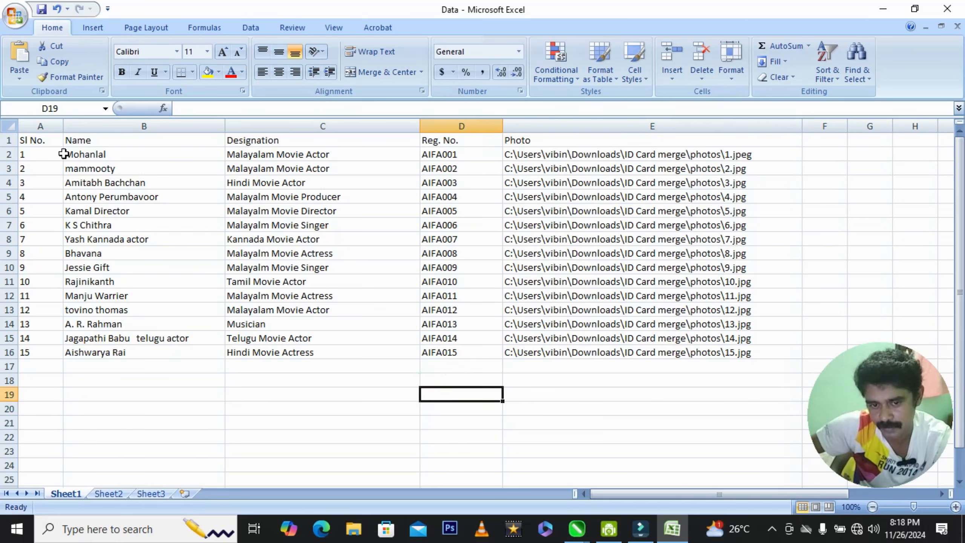
pyautogui.click(40, 140)
pyautogui.click(51, 129)
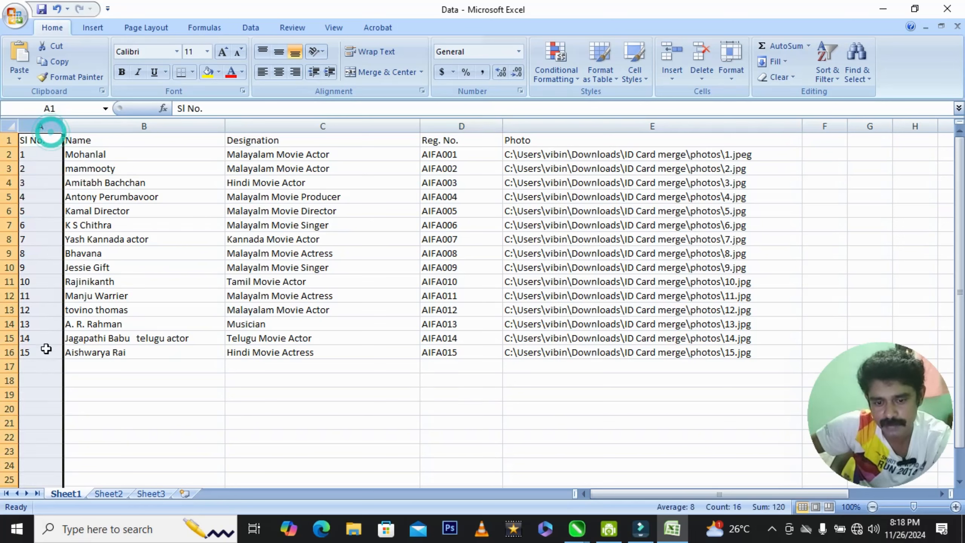
pyautogui.click(328, 452)
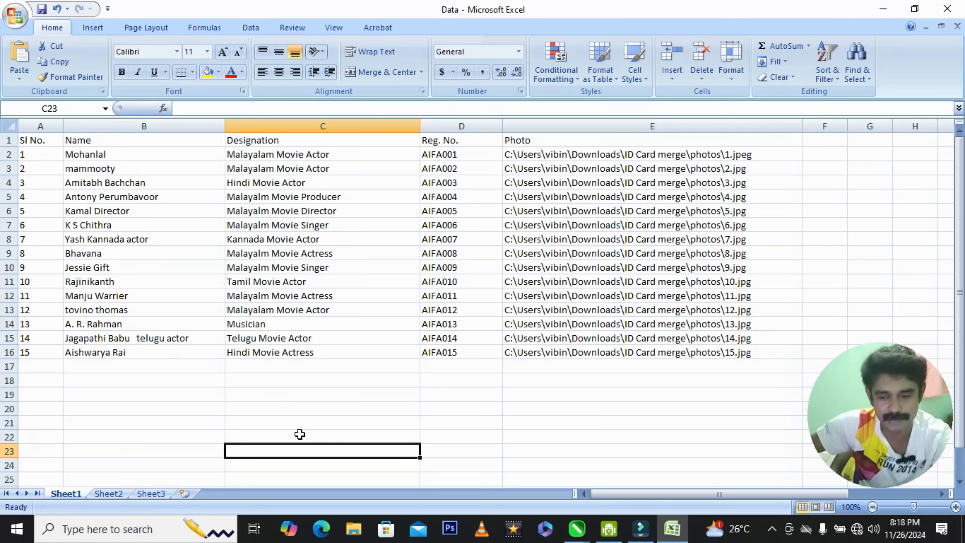
pyautogui.click(304, 408)
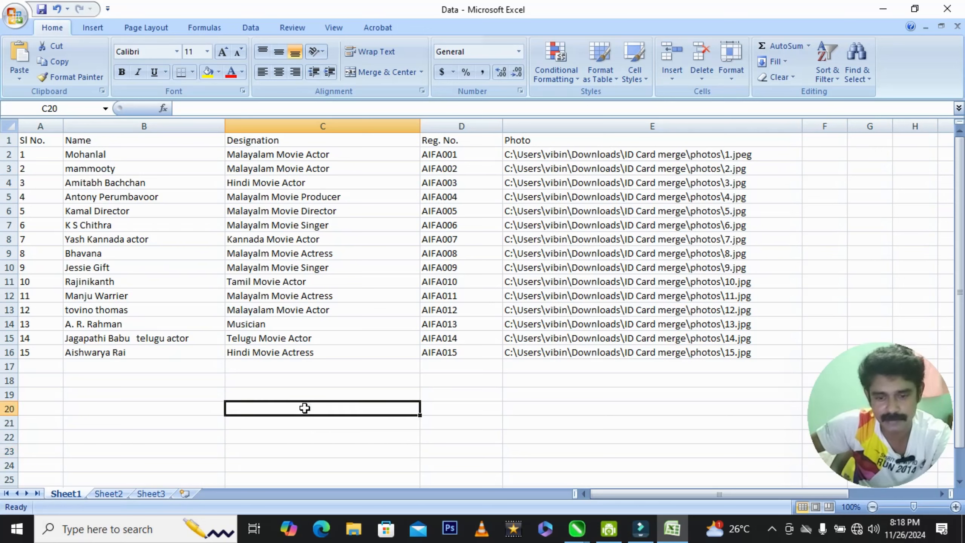
pyautogui.click(37, 138)
pyautogui.keyDown('shift'); pyautogui.click(42, 353); pyautogui.keyUp('shift')
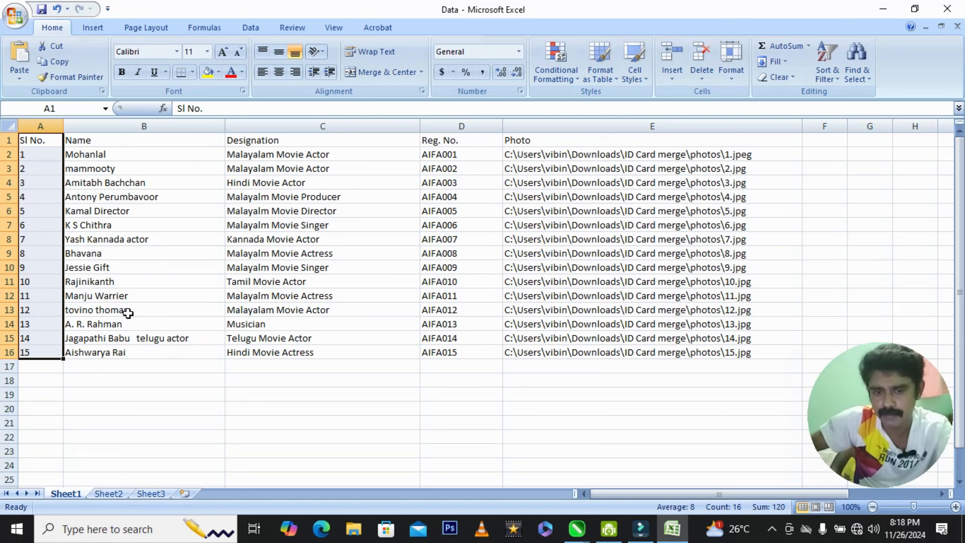
# - Examine the order of the entries in the Name column, from the first record to the last
pyautogui.click(156, 391)
pyautogui.moveTo(106, 155); pyautogui.dragTo(119, 355)
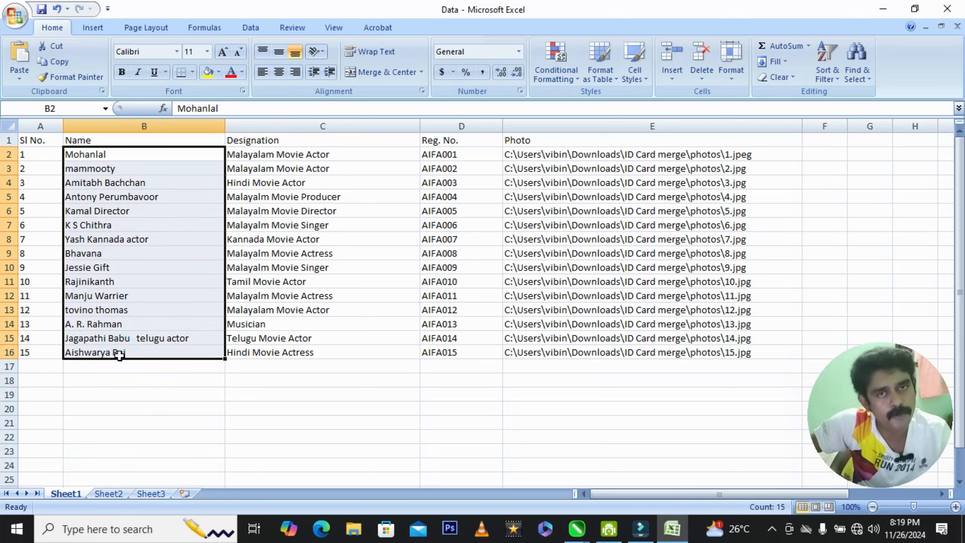
pyautogui.click(120, 380)
pyautogui.click(123, 165)
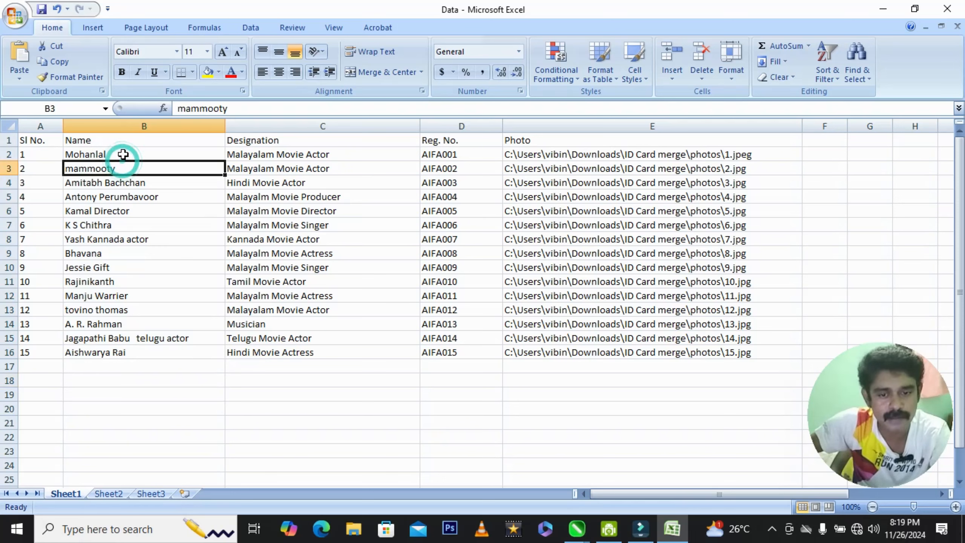
pyautogui.click(123, 155)
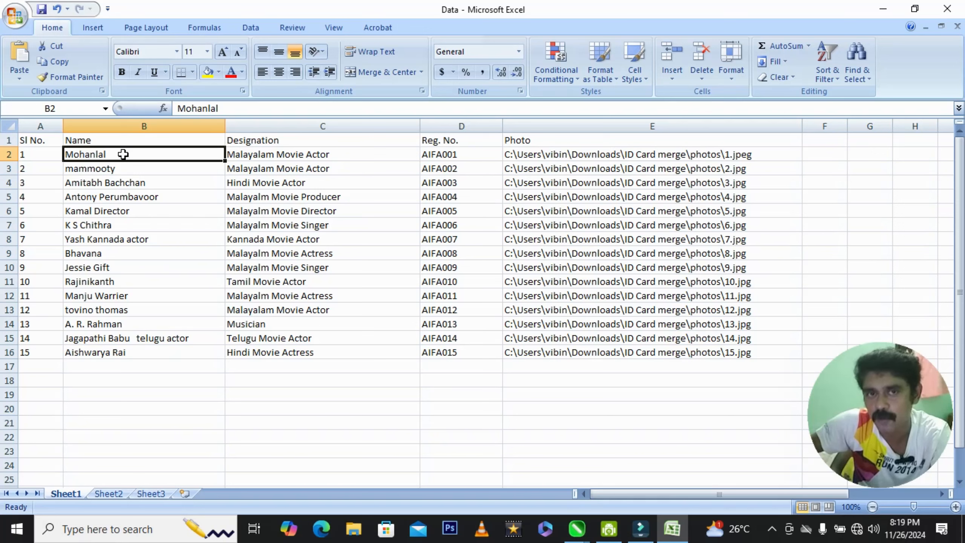
pyautogui.click(102, 168)
pyautogui.click(113, 253)
pyautogui.click(120, 291)
pyautogui.click(118, 324)
pyautogui.click(121, 338)
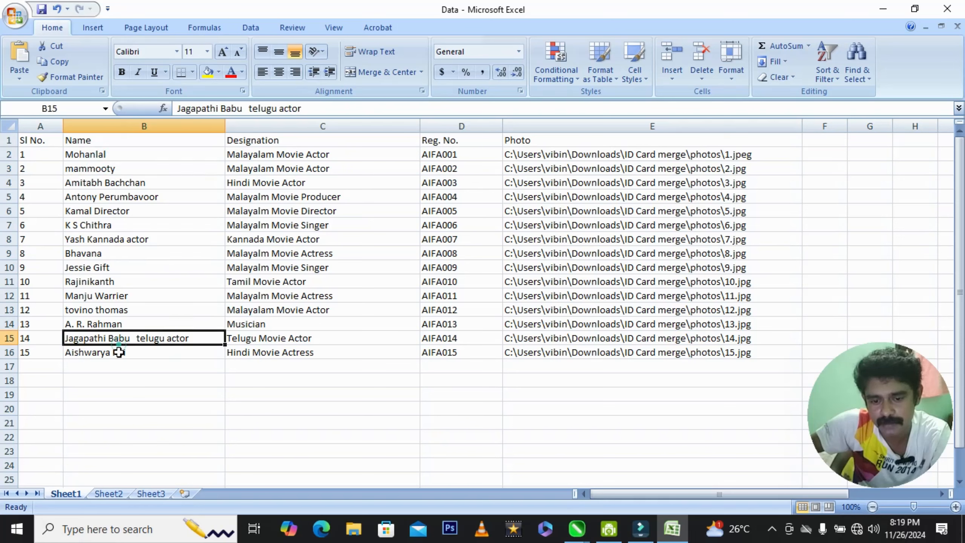
pyautogui.click(117, 352)
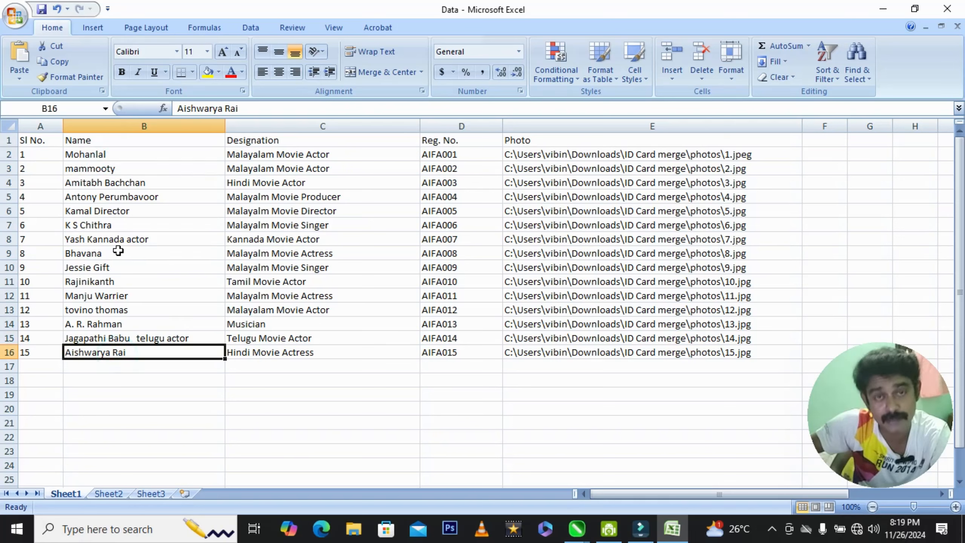
# - Compare the first record's name with the image path in its Photo column
pyautogui.click(127, 396)
pyautogui.click(110, 157)
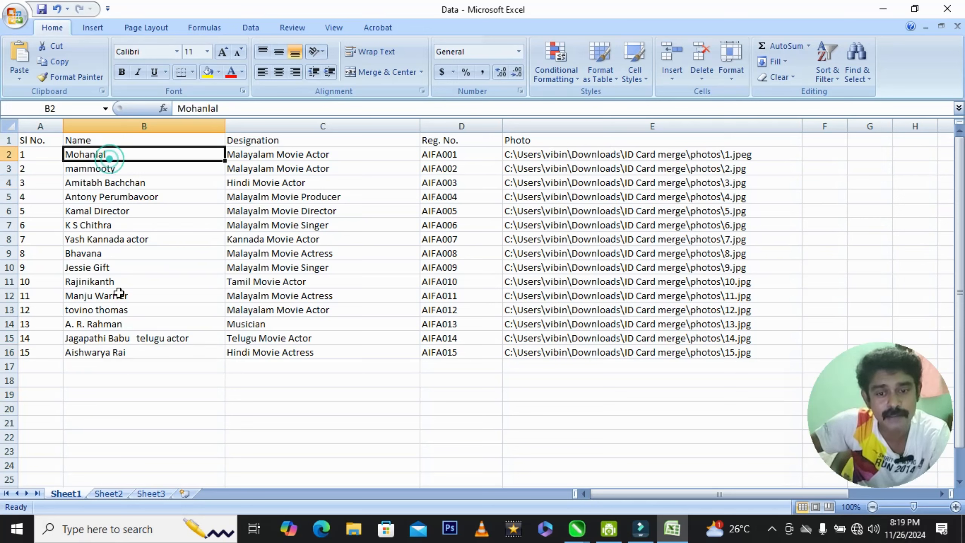
pyautogui.click(631, 156)
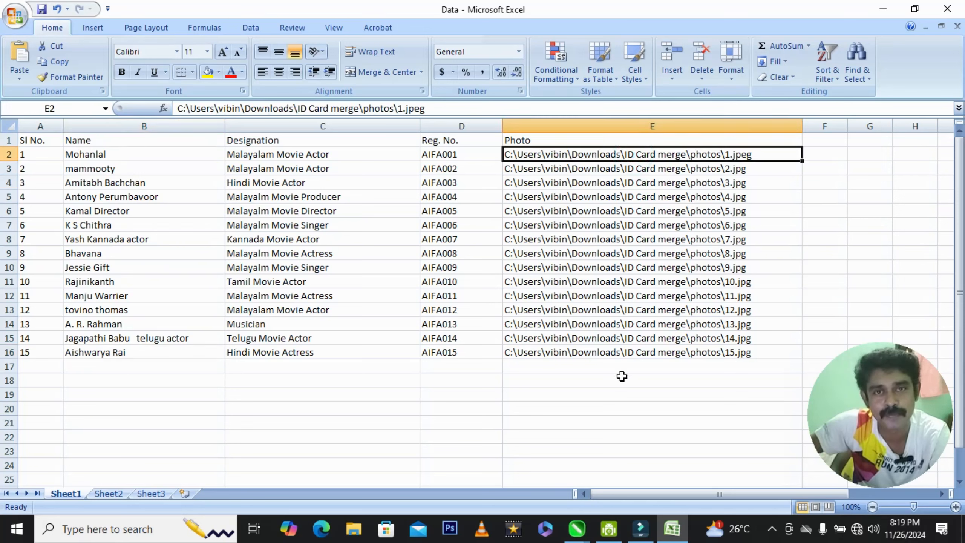
pyautogui.click(615, 411)
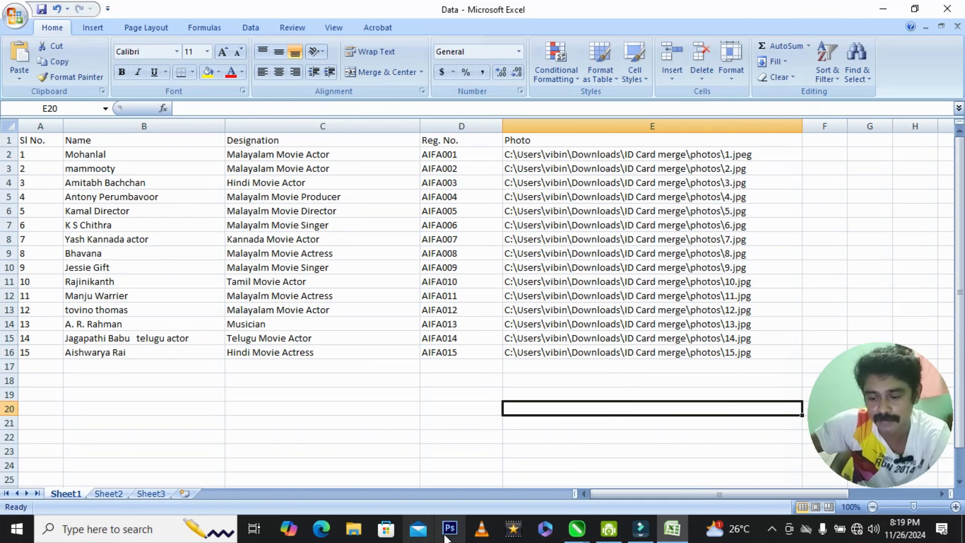
# - Switch to File Explorer and open the photos folder inside Downloads > ID Card merge
pyautogui.click(354, 529)
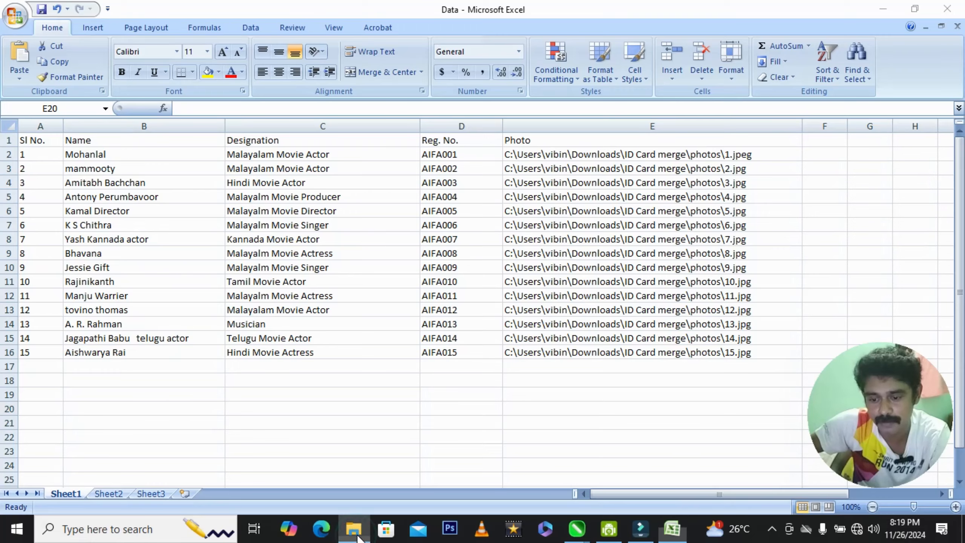
pyautogui.click(66, 233)
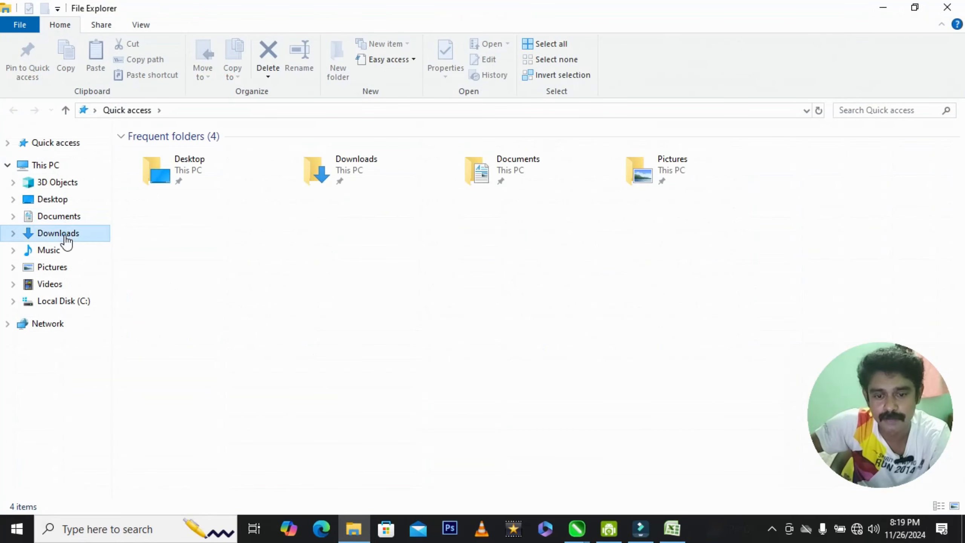
pyautogui.doubleClick(258, 267)
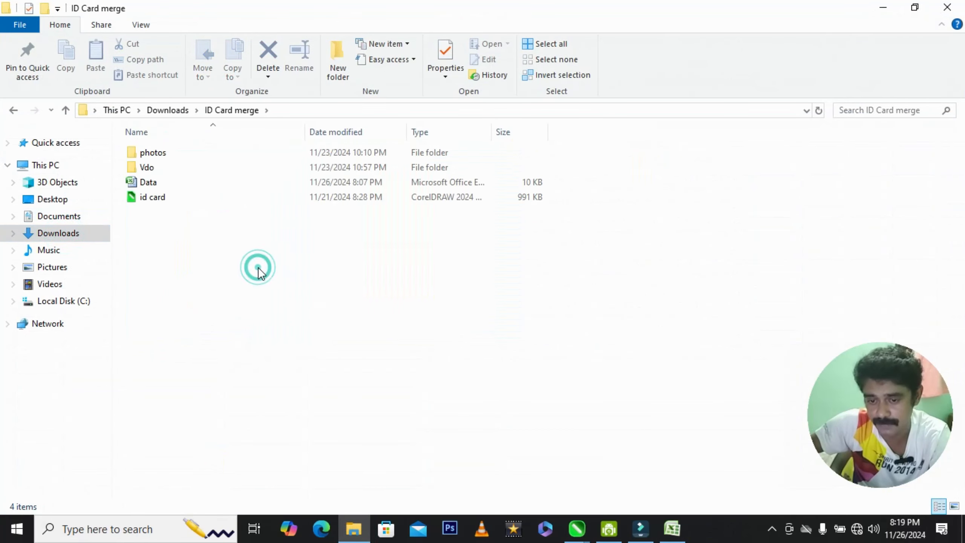
pyautogui.doubleClick(154, 153)
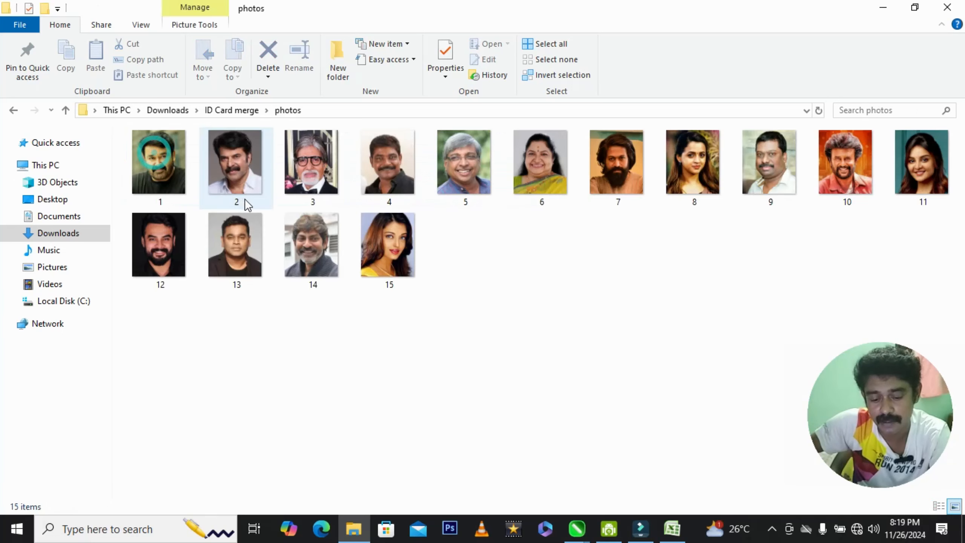
# - Select all the numbered photos, inspect the Copy as path option without applying it, and return to the Data workbook
pyautogui.click(219, 243)
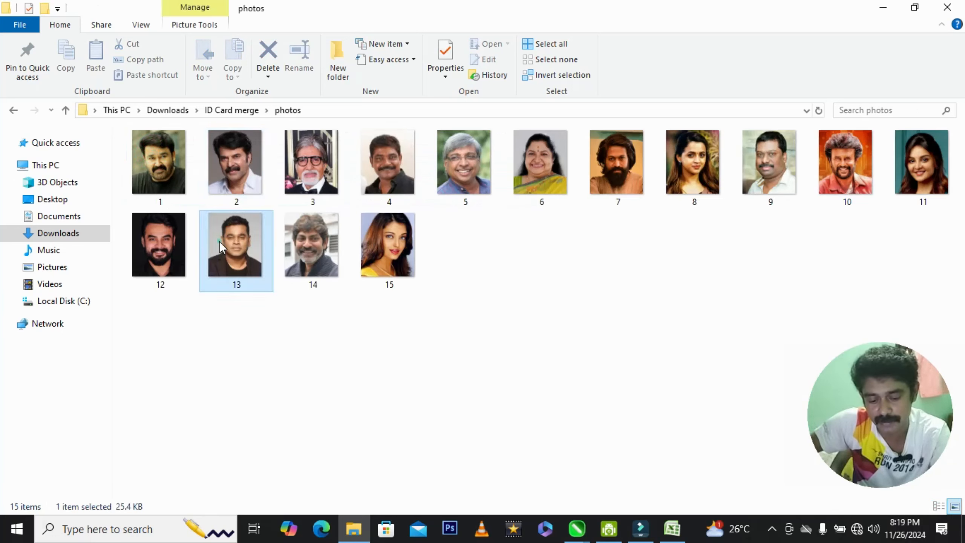
pyautogui.hotkey('ctrl', 'a')
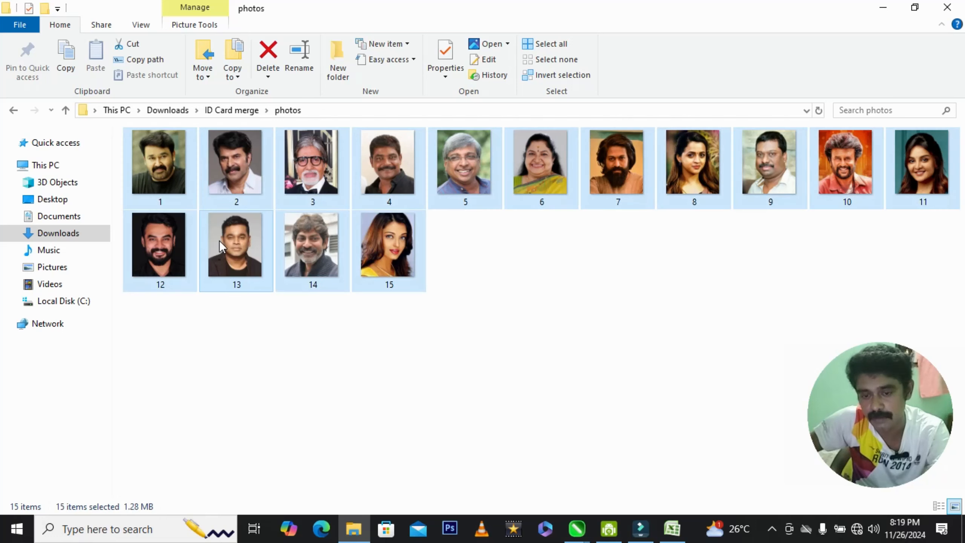
pyautogui.rightClick(173, 186)
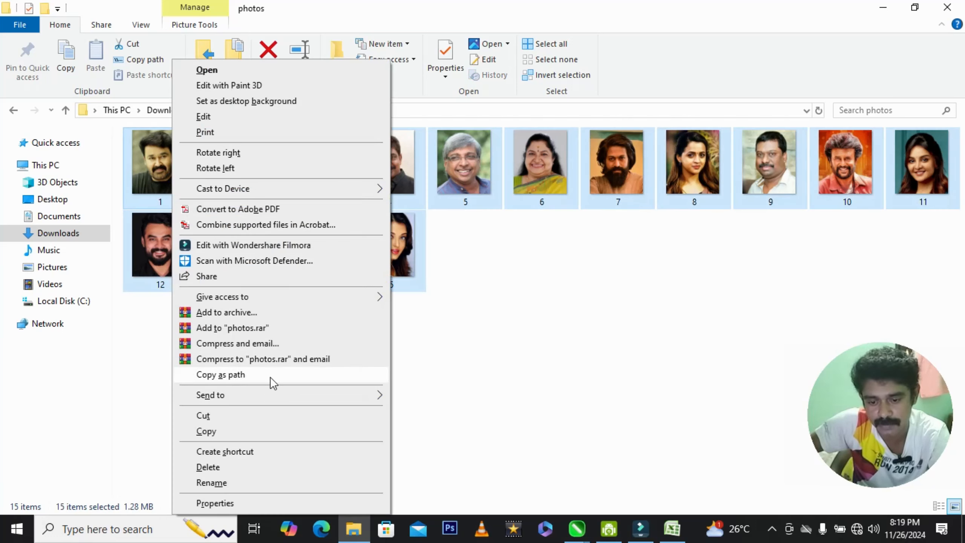
pyautogui.click(505, 351)
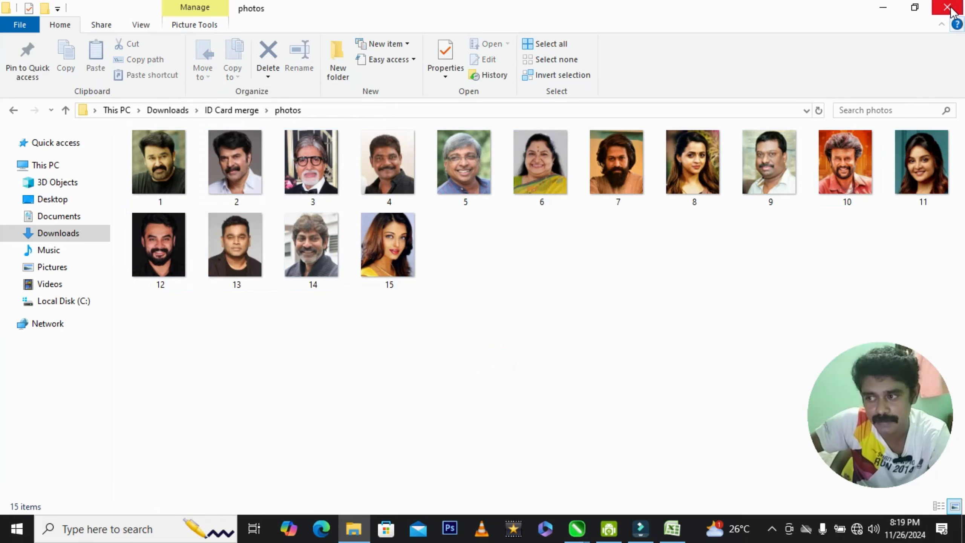
pyautogui.click(552, 338)
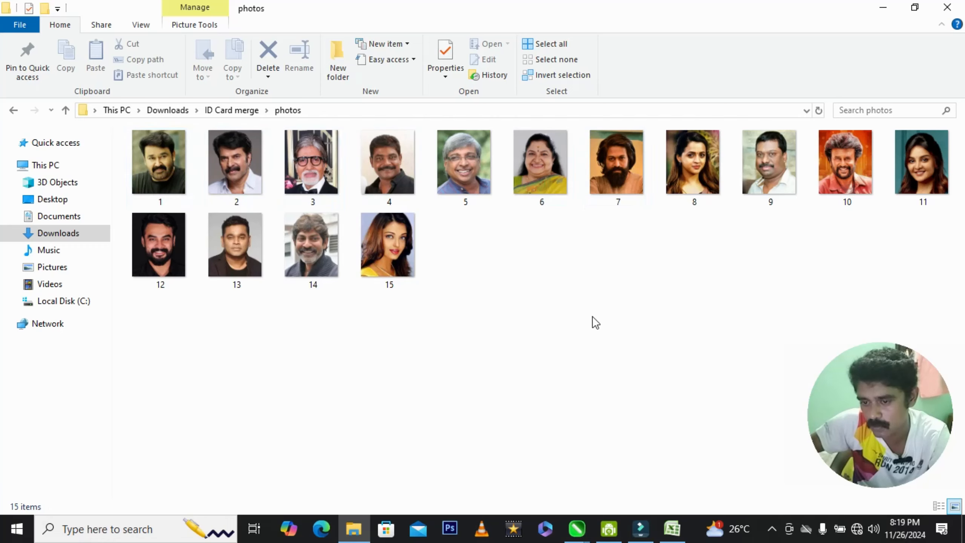
pyautogui.click(887, 8)
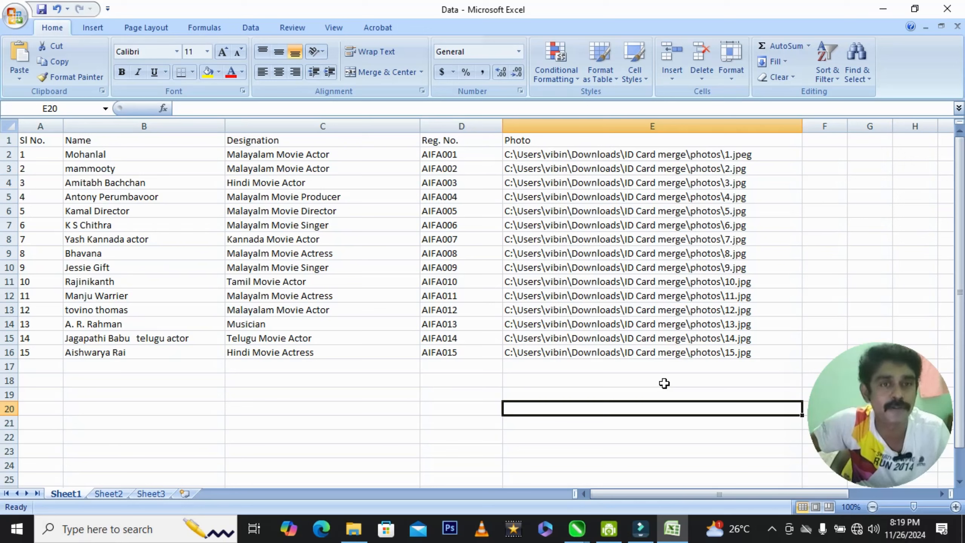
# - Compare the order of the Name column entries in B2:B16 with the numbered images in the photos folder
pyautogui.click(450, 423)
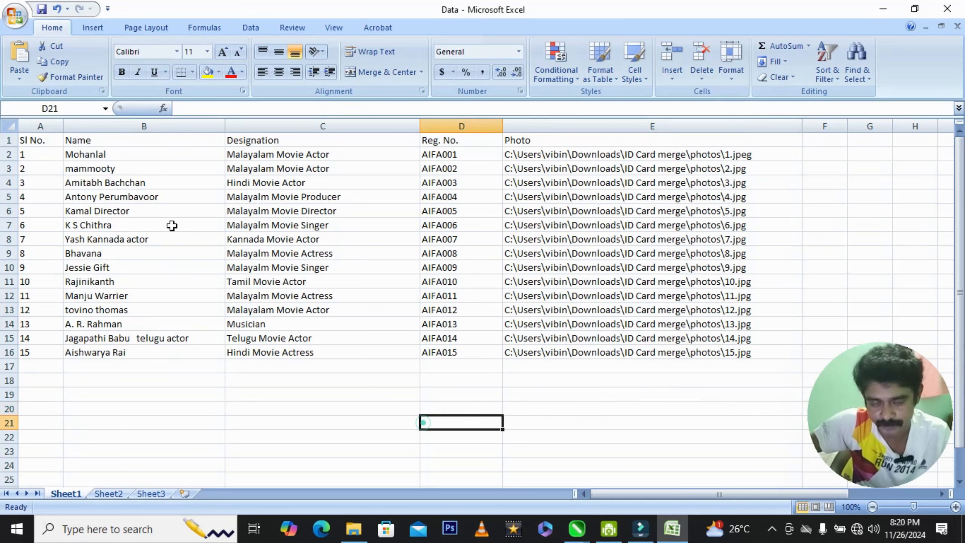
pyautogui.click(118, 167)
pyautogui.click(119, 156)
pyautogui.moveTo(119, 156); pyautogui.dragTo(122, 354)
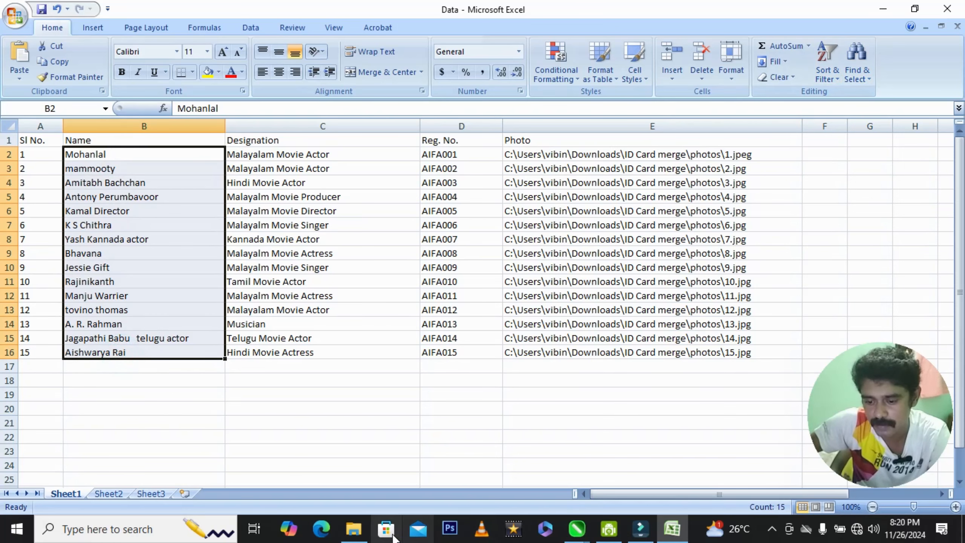
pyautogui.click(353, 528)
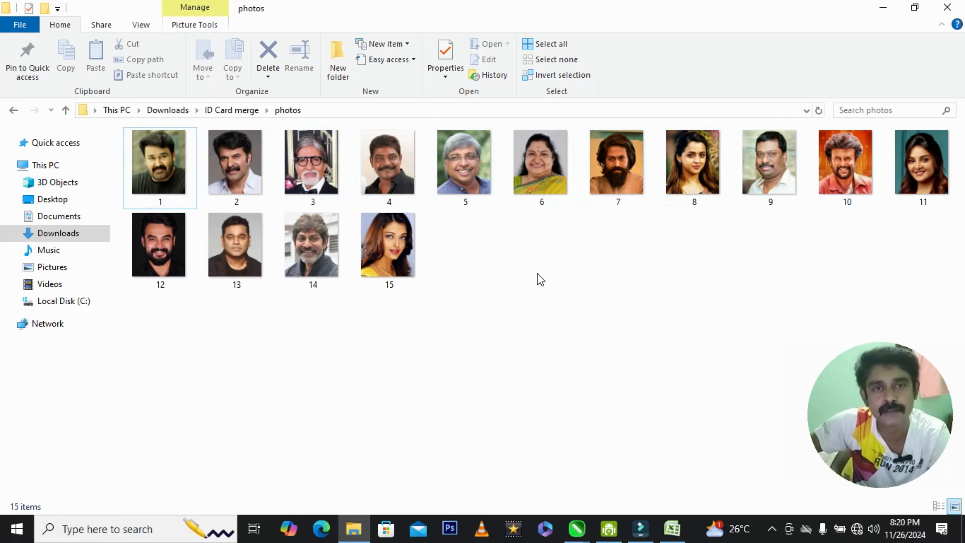
pyautogui.click(884, 9)
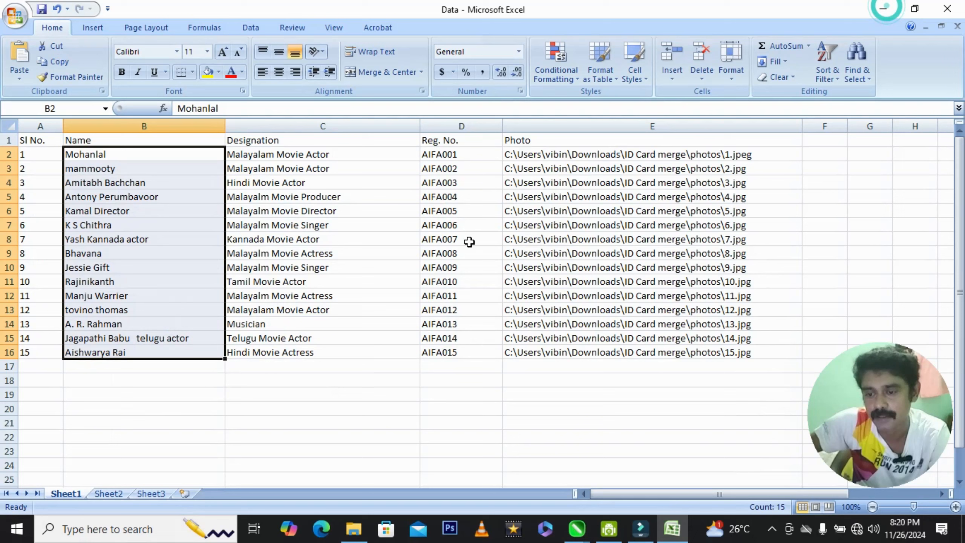
pyautogui.click(409, 406)
pyautogui.click(125, 156)
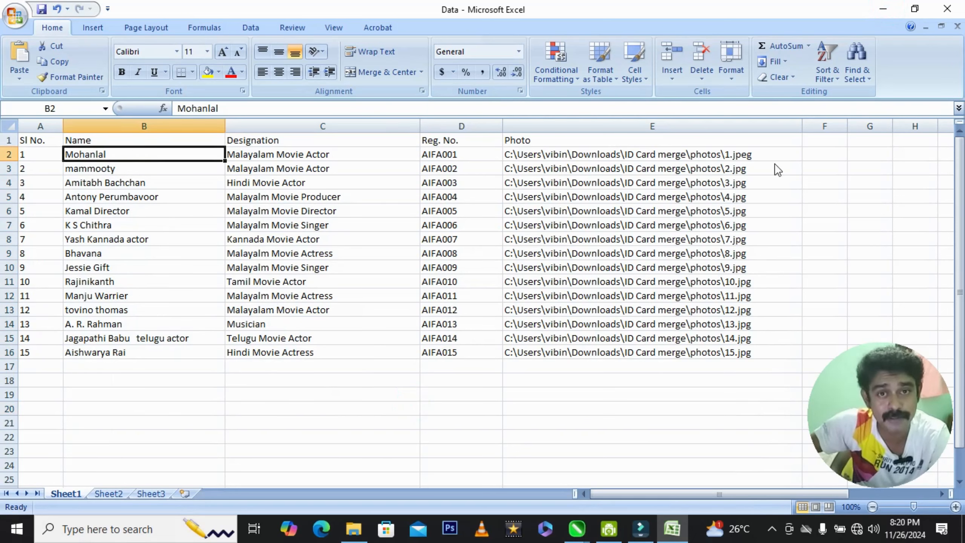
pyautogui.click(545, 392)
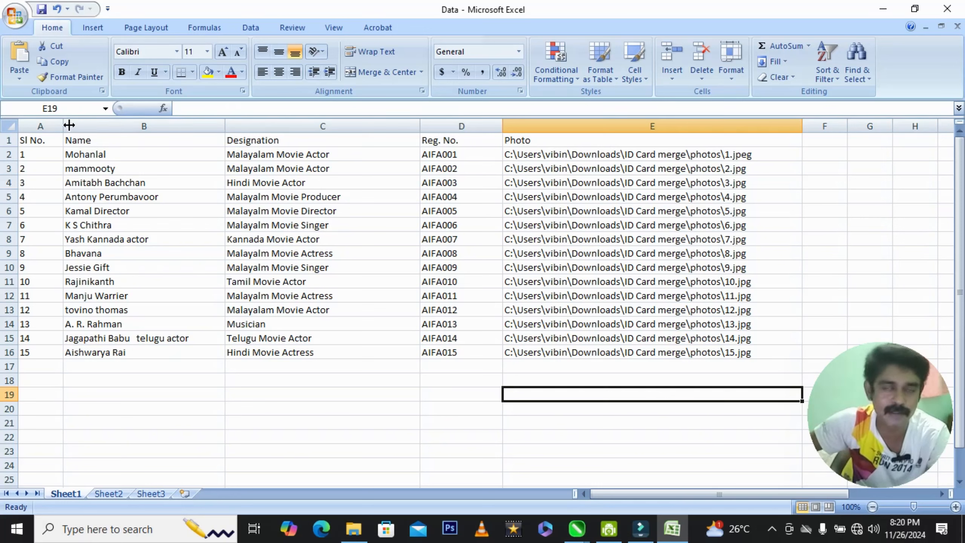
pyautogui.click(123, 155)
pyautogui.click(352, 405)
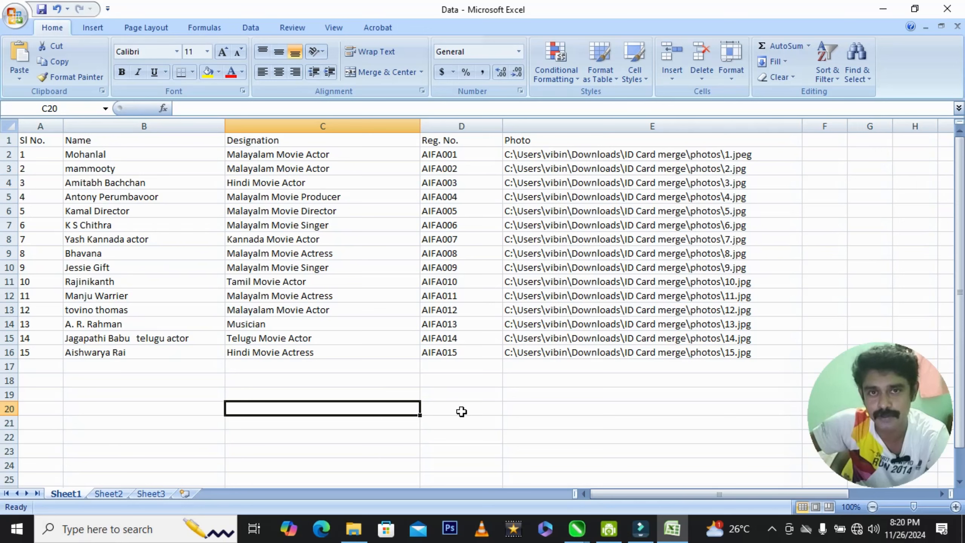
pyautogui.click(487, 420)
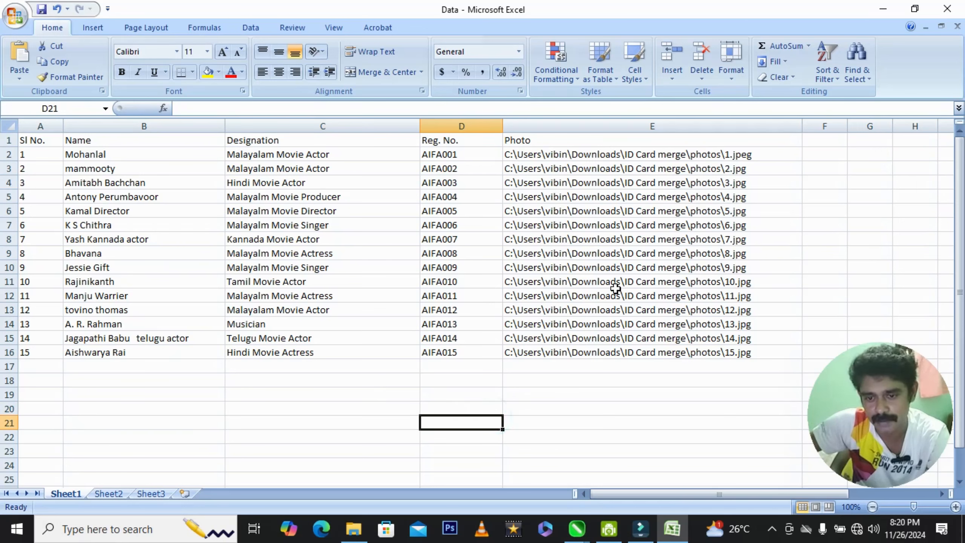
pyautogui.click(614, 156)
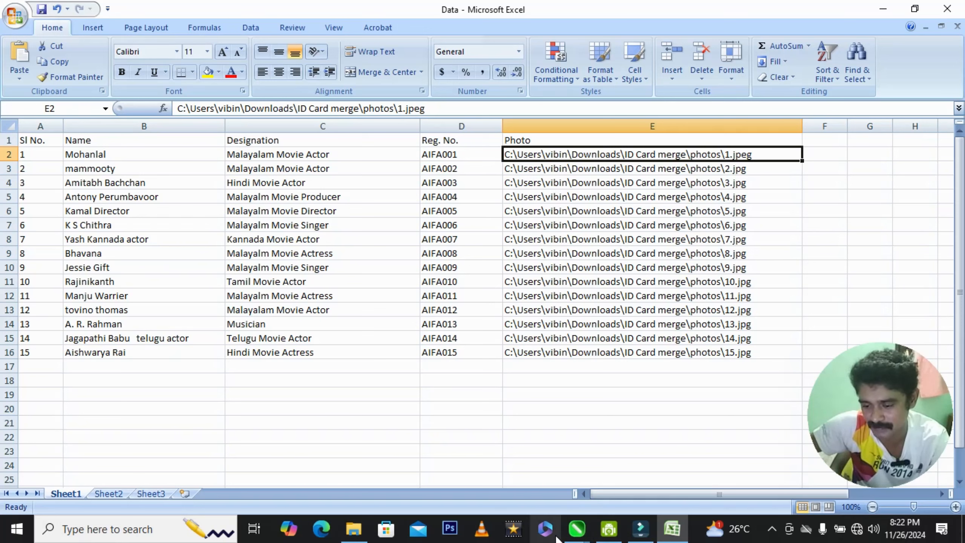
# - Switch to Wondershare Filmora and open the recording options for the project media
pyautogui.click(633, 536)
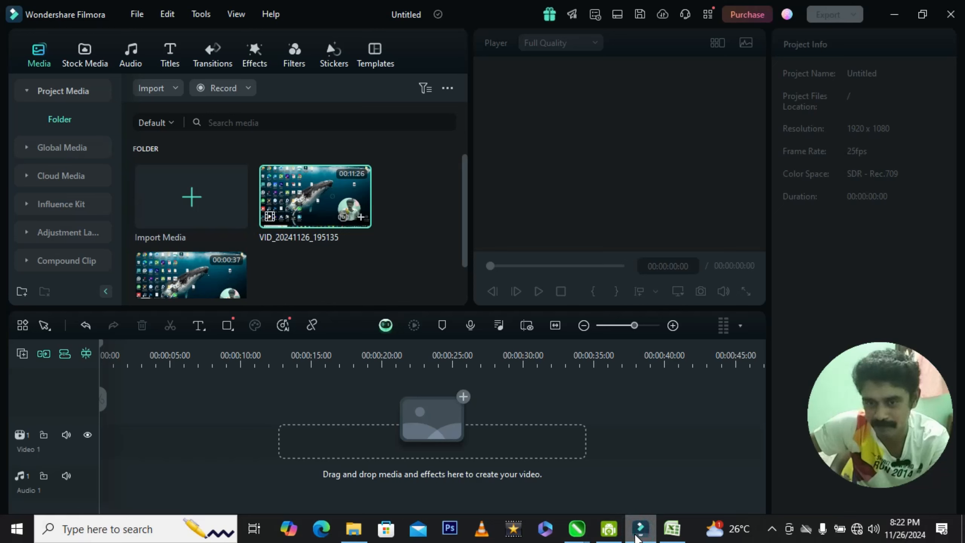
pyautogui.click(215, 86)
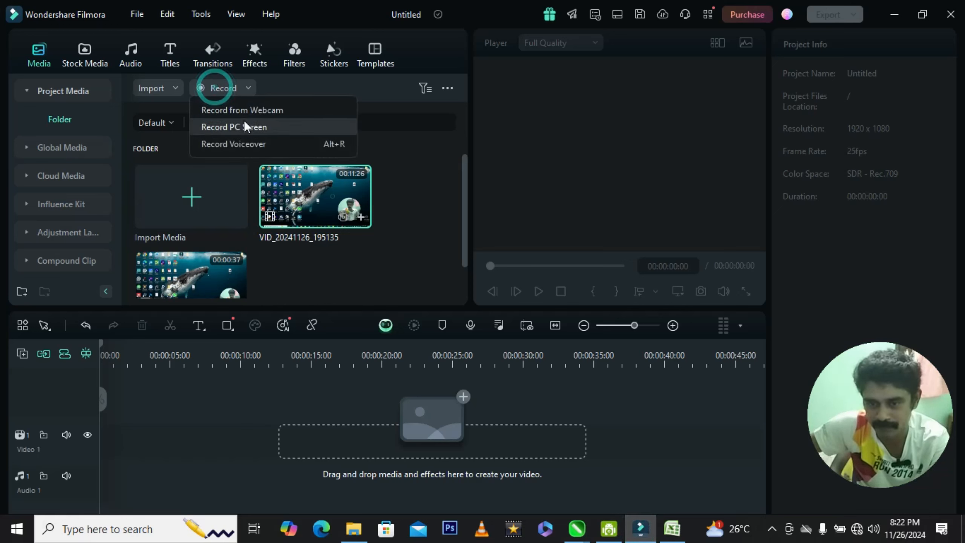